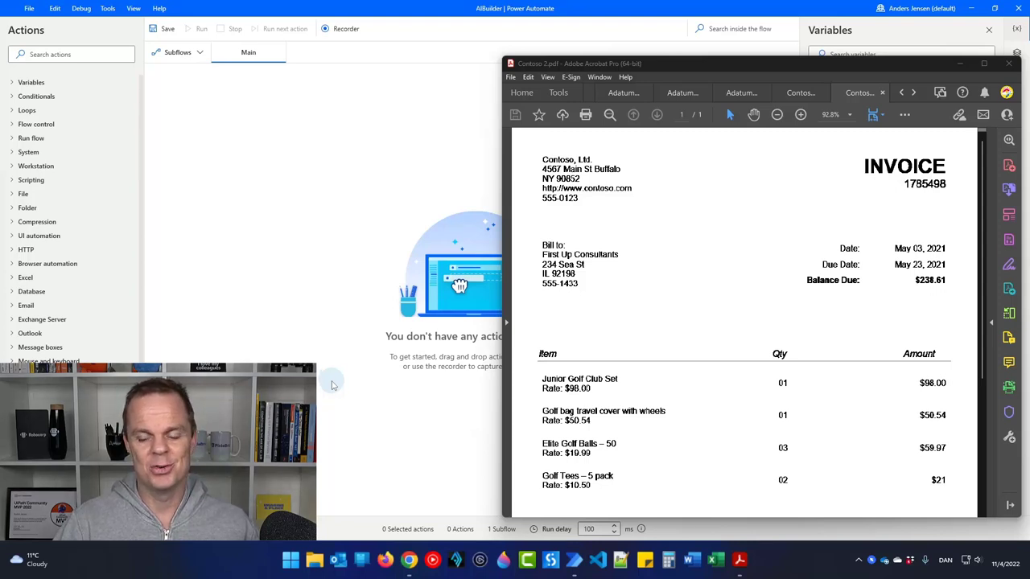
- Switch to Power Automate in Chrome and start a blank automated cloud flow, skipping the name and trigger choice
{"action": "left_click", "coordinate": [409, 561]}
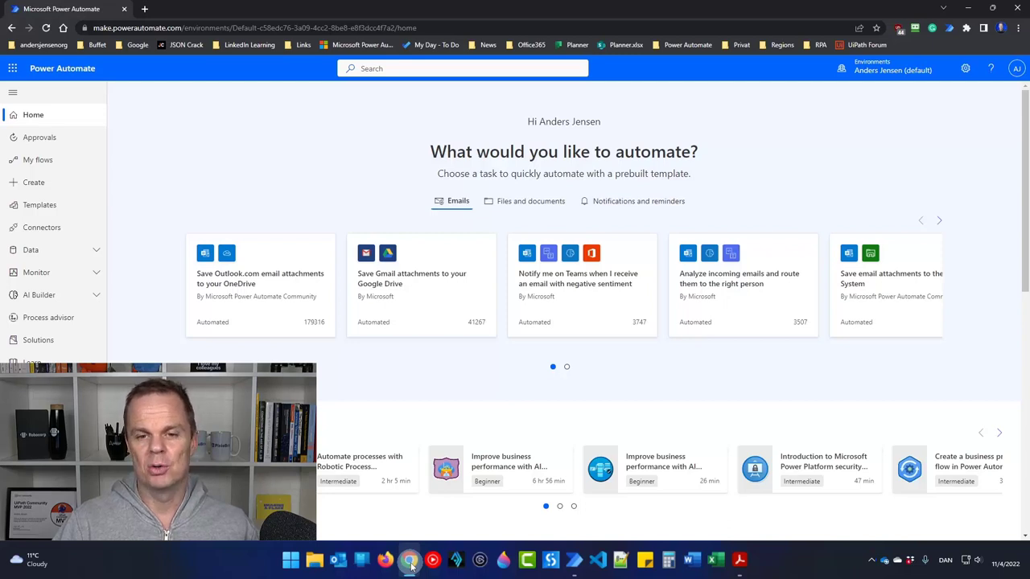
{"action": "left_click", "coordinate": [71, 190]}
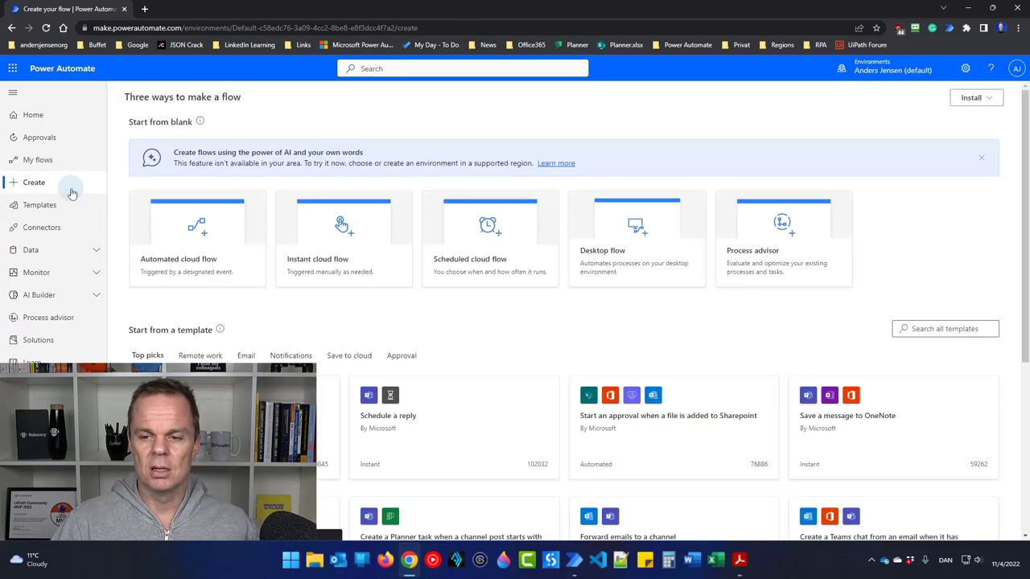
{"action": "left_click", "coordinate": [190, 260]}
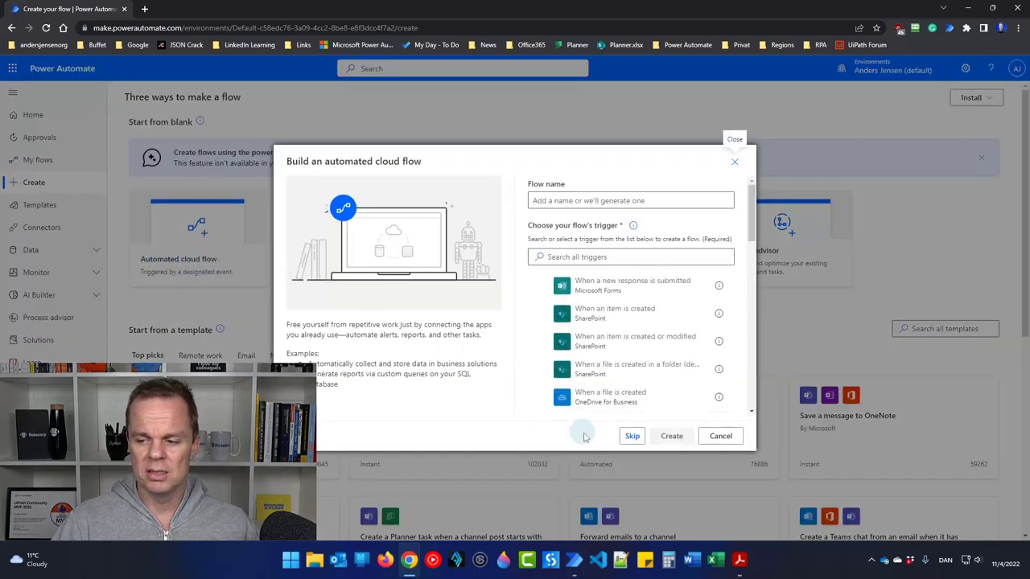
{"action": "left_click", "coordinate": [632, 435]}
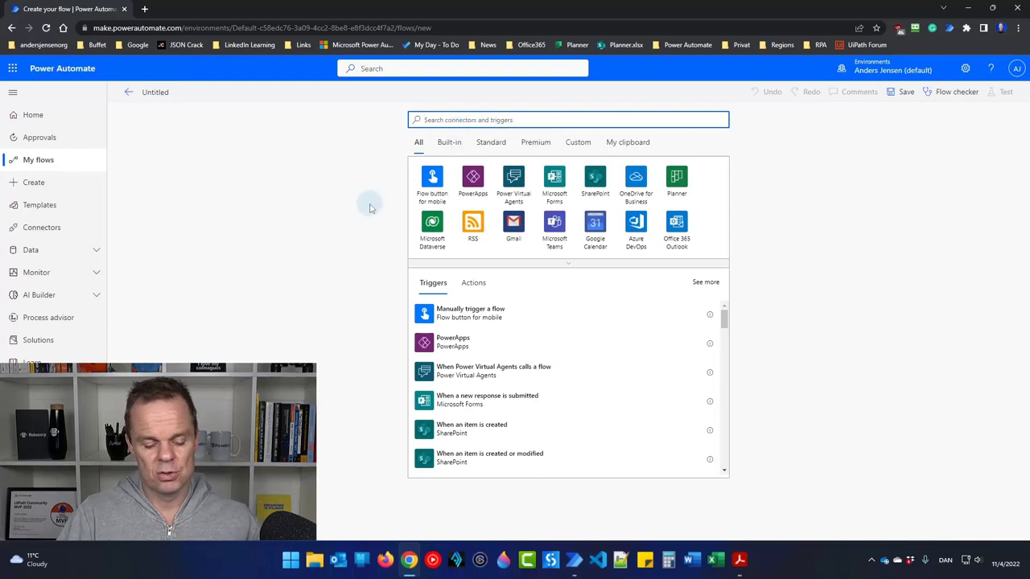
- Search the triggers for "http request" and add "When an HTTP request is received" to the flow
{"action": "type", "text": "http"}
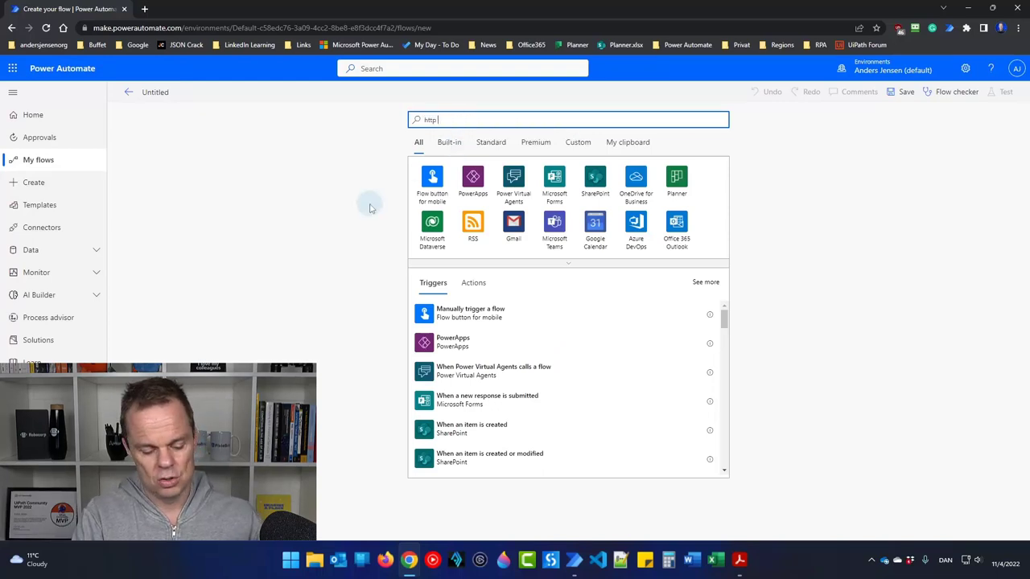
{"action": "type", "text": " request"}
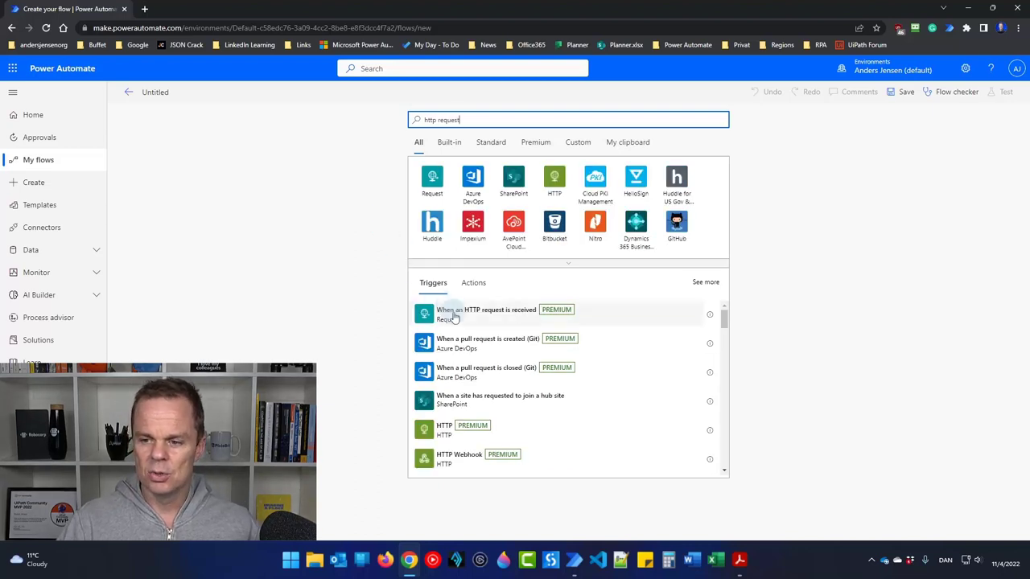
{"action": "left_click", "coordinate": [508, 321]}
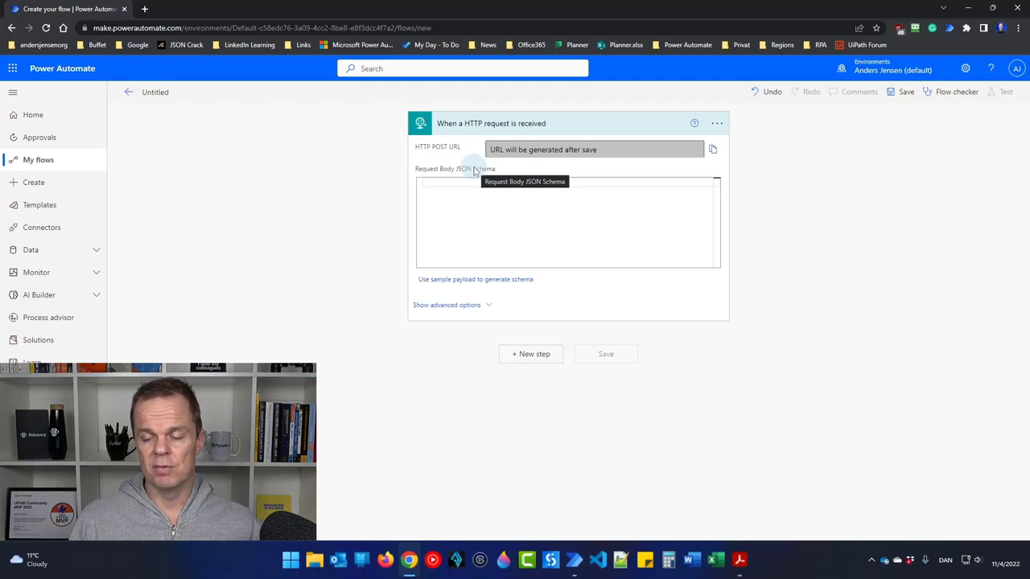
- Generate the trigger's request body JSON schema from a sample payload with the key "FileName" set to "Value"
{"action": "left_click", "coordinate": [497, 280]}
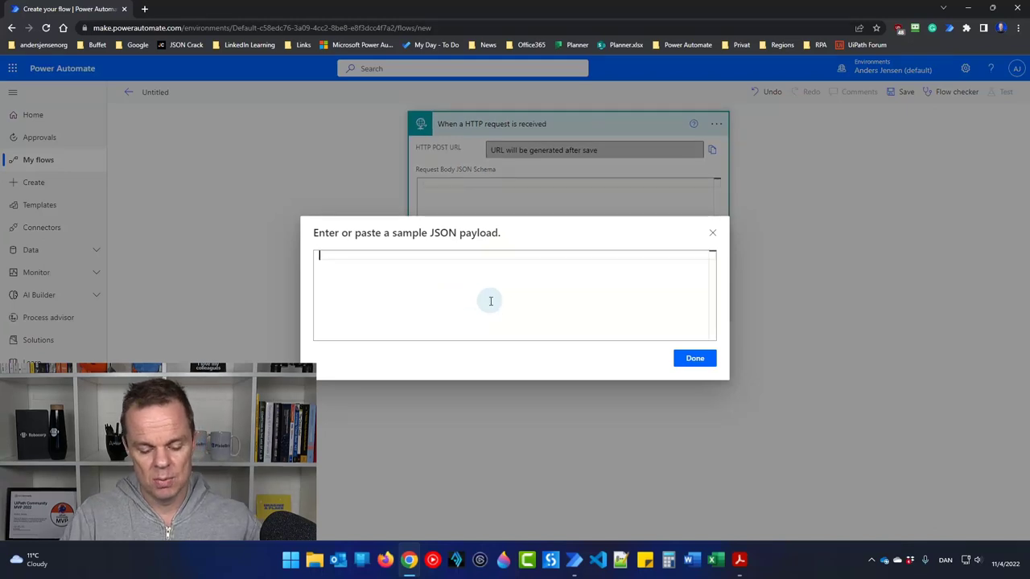
{"action": "type", "text": "{"}
{"action": "key", "text": "Return"}
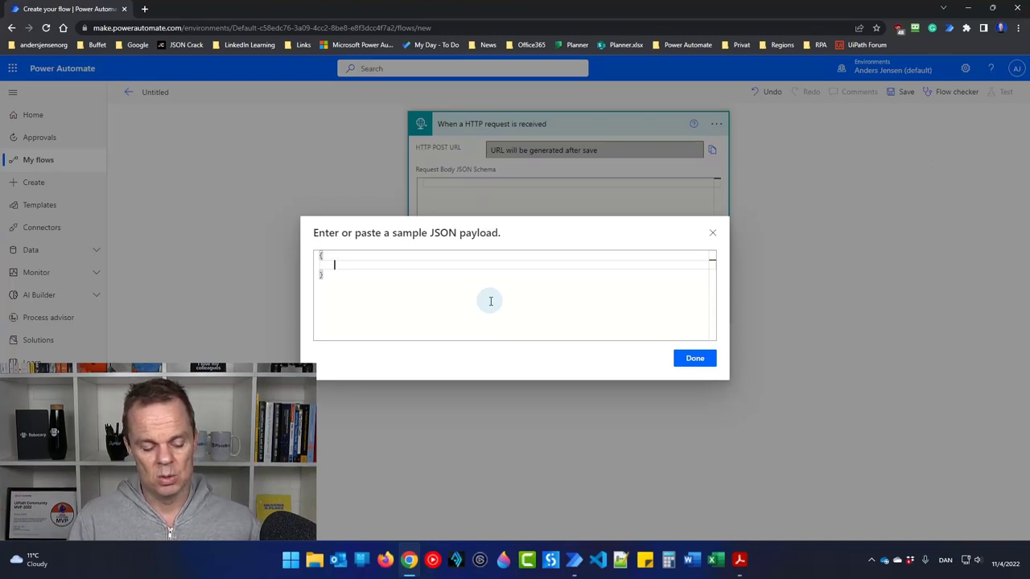
{"action": "type", "text": "\"Fi"}
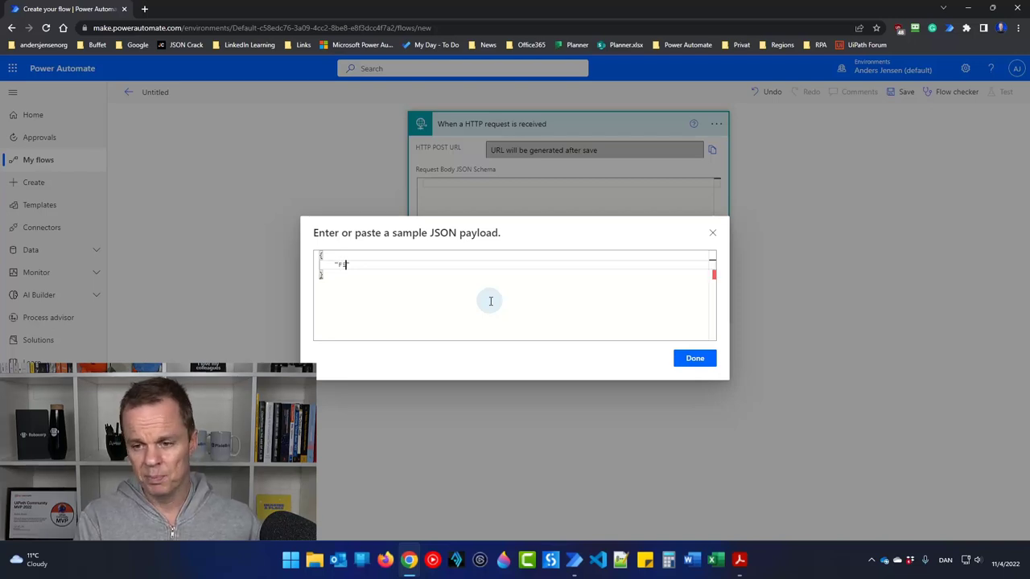
{"action": "type", "text": "leName\""}
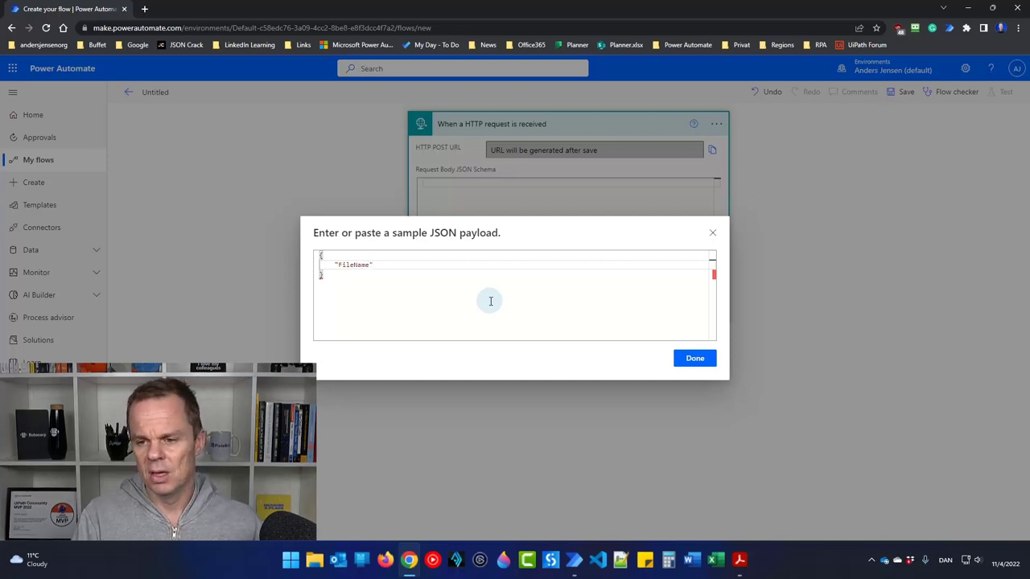
{"action": "type", "text": ":"}
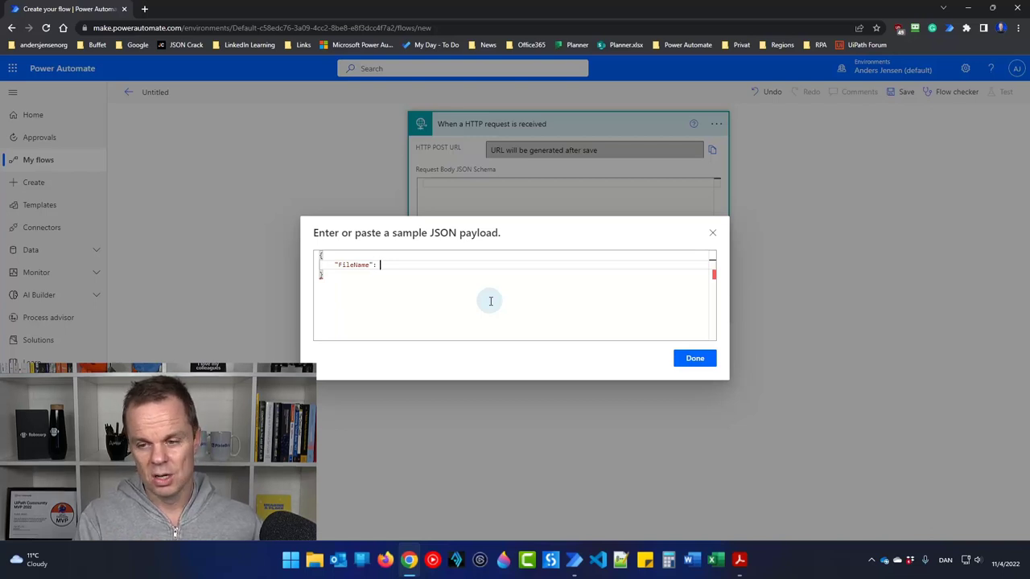
{"action": "type", "text": " \"Value"}
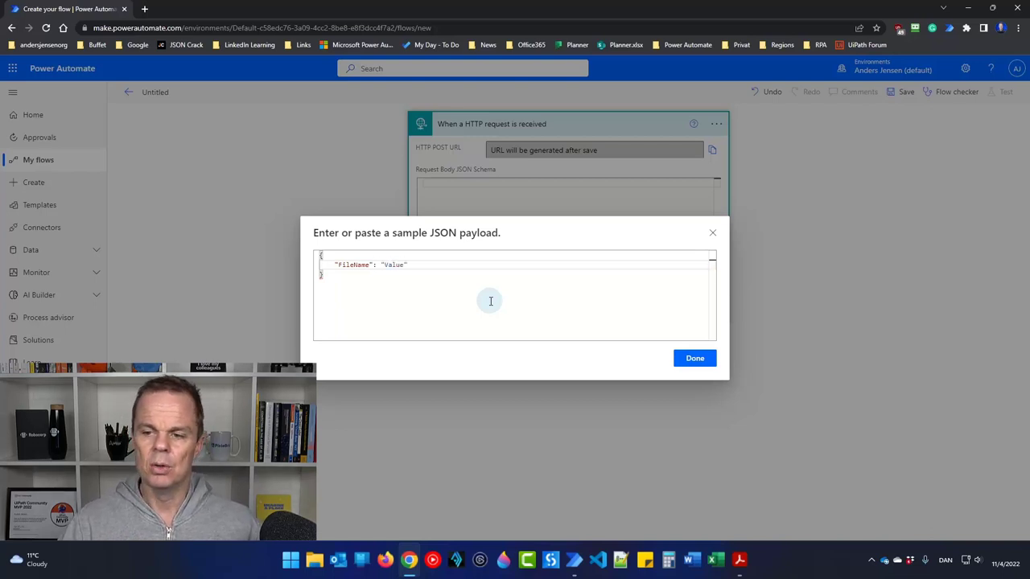
{"action": "double_click", "coordinate": [391, 267]}
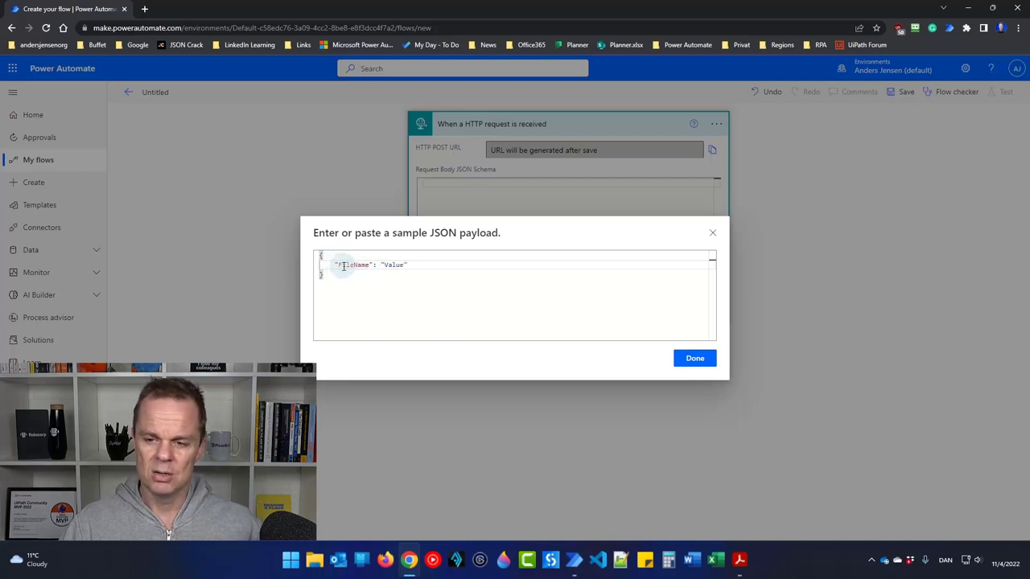
{"action": "left_click", "coordinate": [685, 357]}
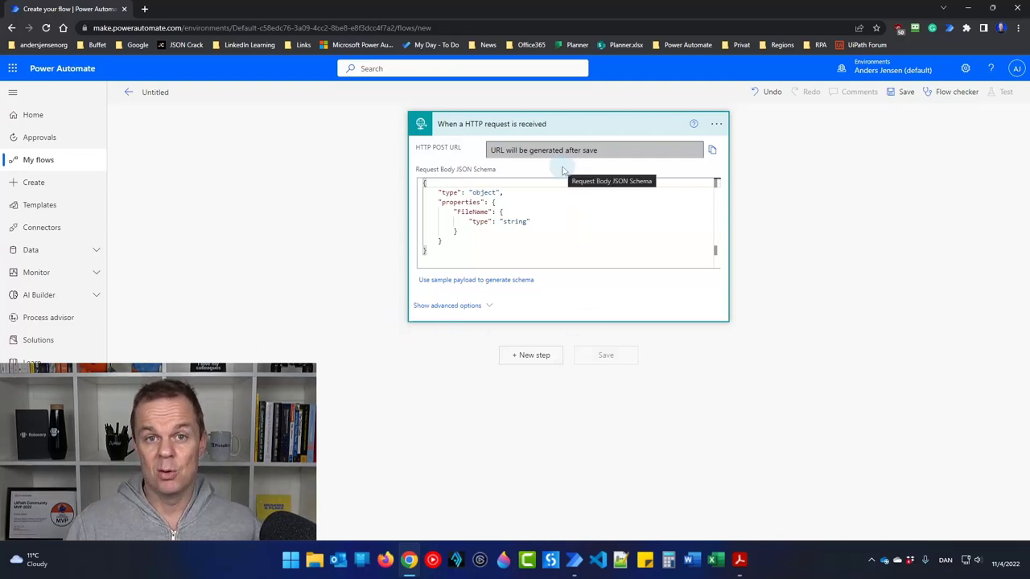
- Add a new step after the trigger by searching for "response" and choosing the Request connector's Response action
{"action": "left_click", "coordinate": [531, 355]}
{"action": "type", "text": "res"}
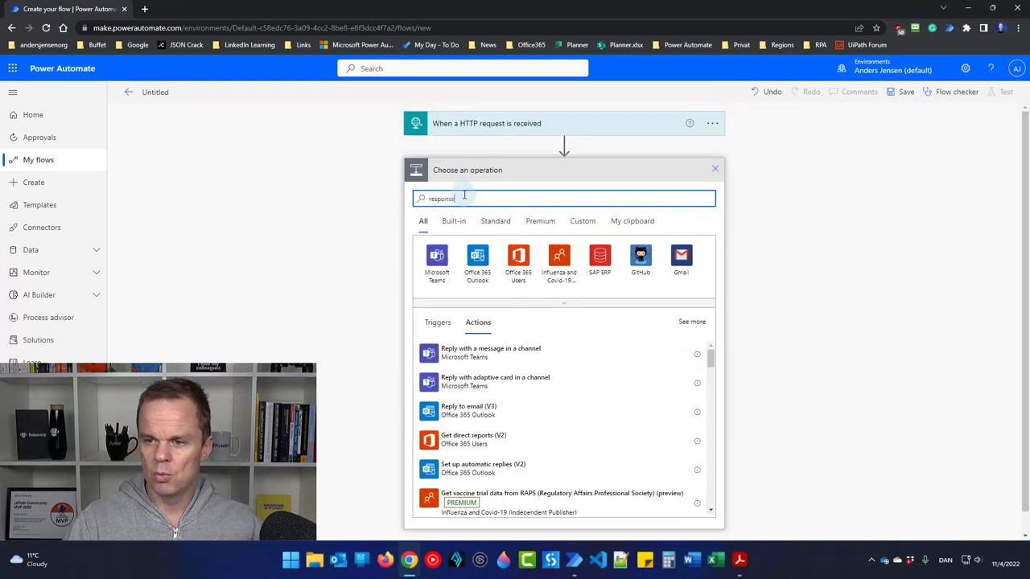
{"action": "type", "text": "ponse"}
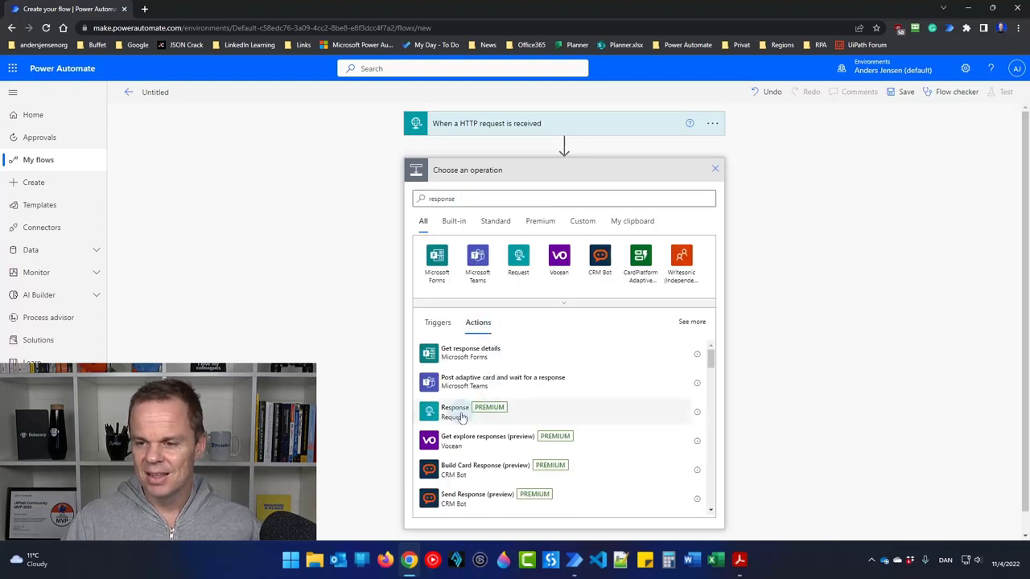
{"action": "left_click", "coordinate": [455, 412]}
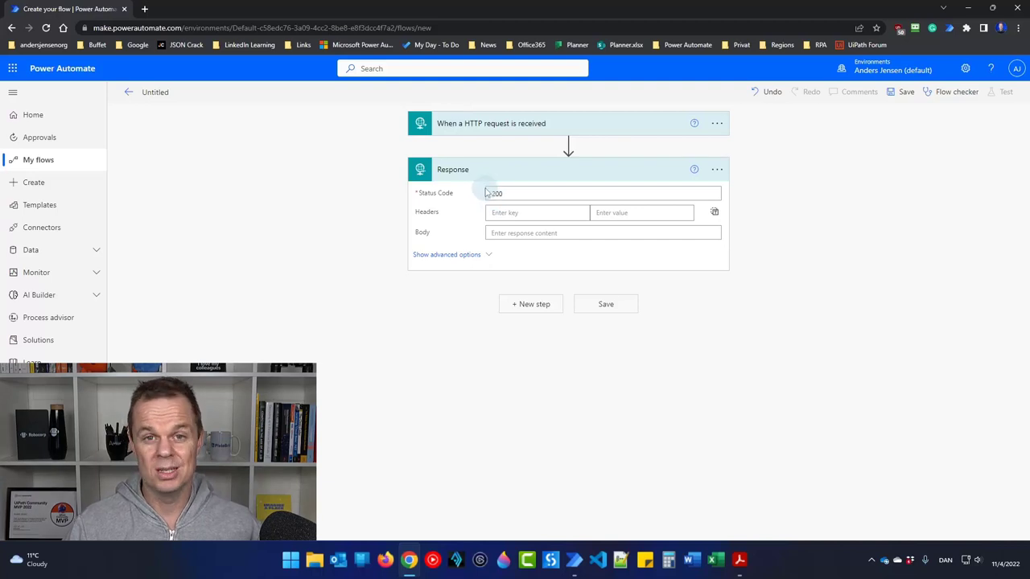
- Start the Response body as a JSON object whose "Log" value begins with "Hello, your file:"
{"action": "left_click", "coordinate": [508, 232]}
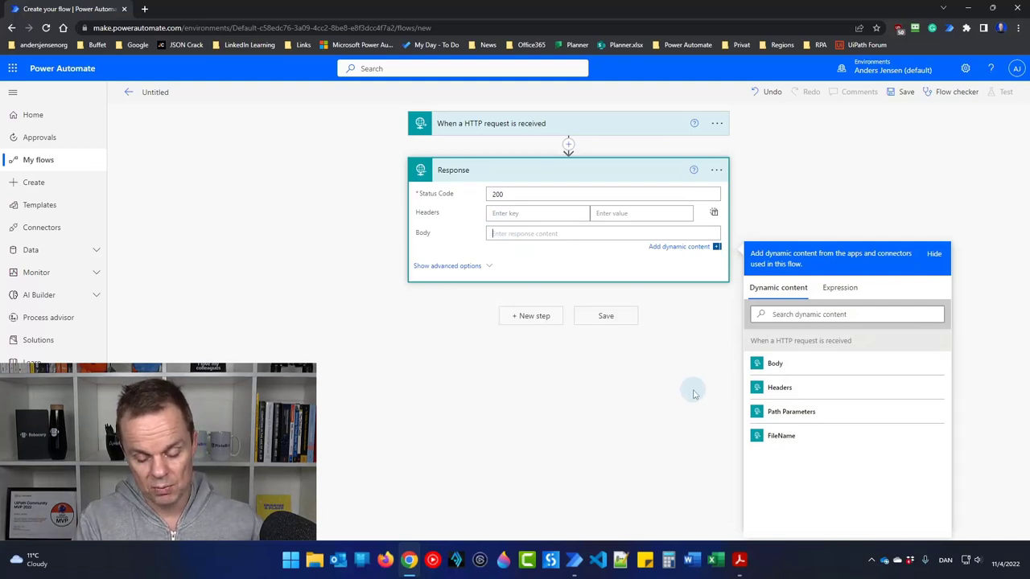
{"action": "type", "text": "{"}
{"action": "key", "text": "Return"}
{"action": "key", "text": "Return"}
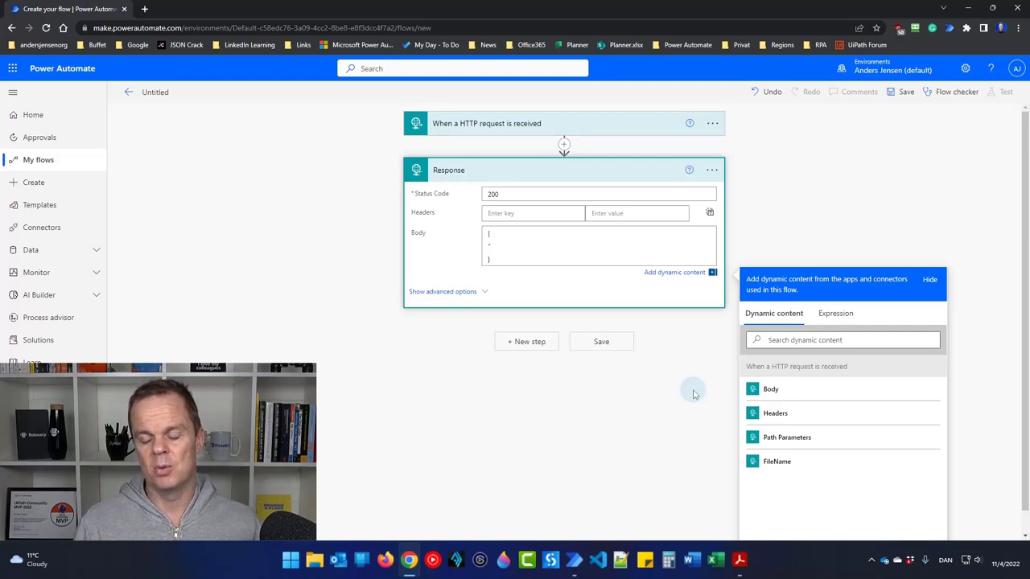
{"action": "type", "text": "\"Log\""}
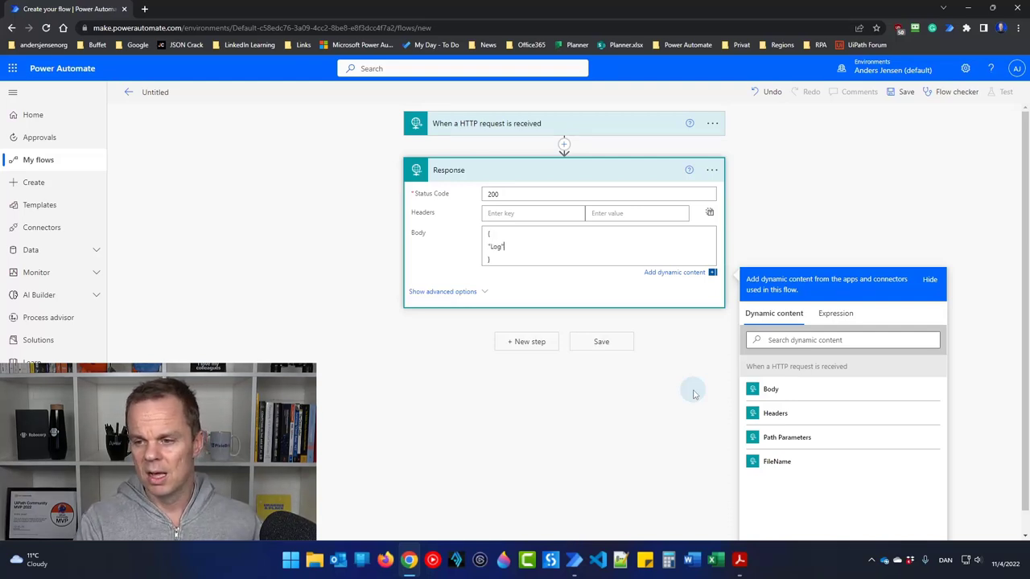
{"action": "type", "text": ": \""}
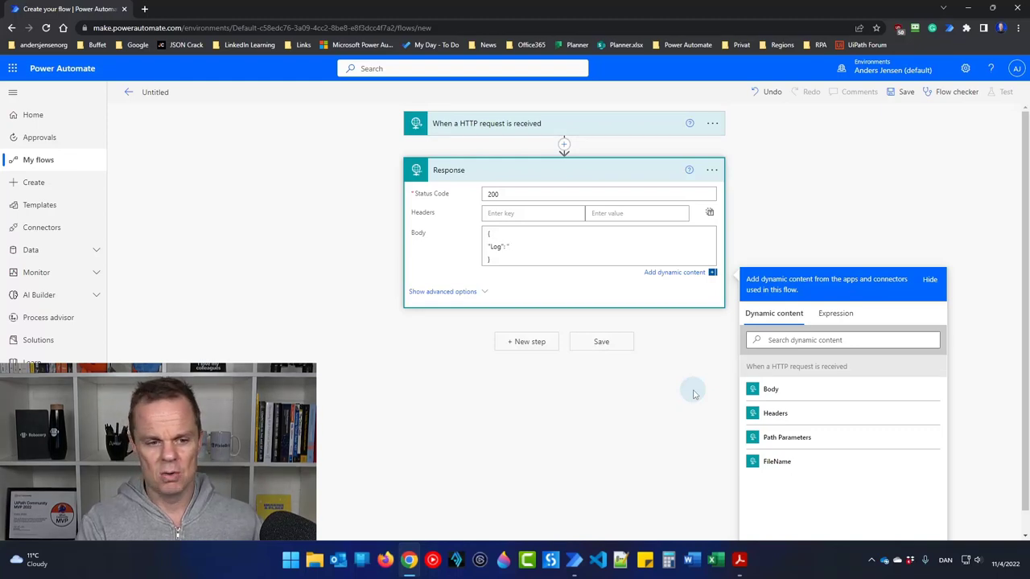
{"action": "type", "text": "\""}
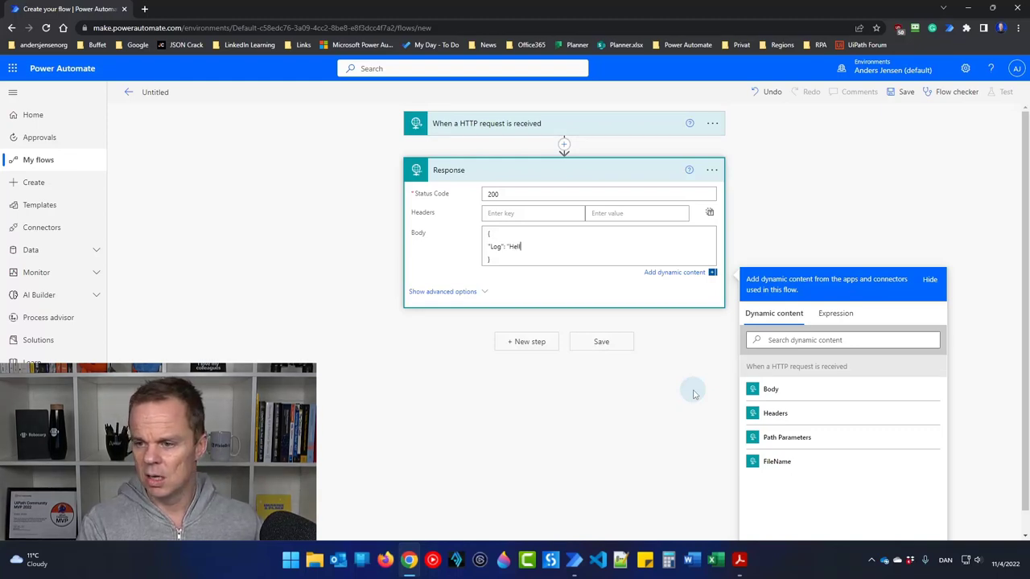
{"action": "type", "text": "ello, your file:"}
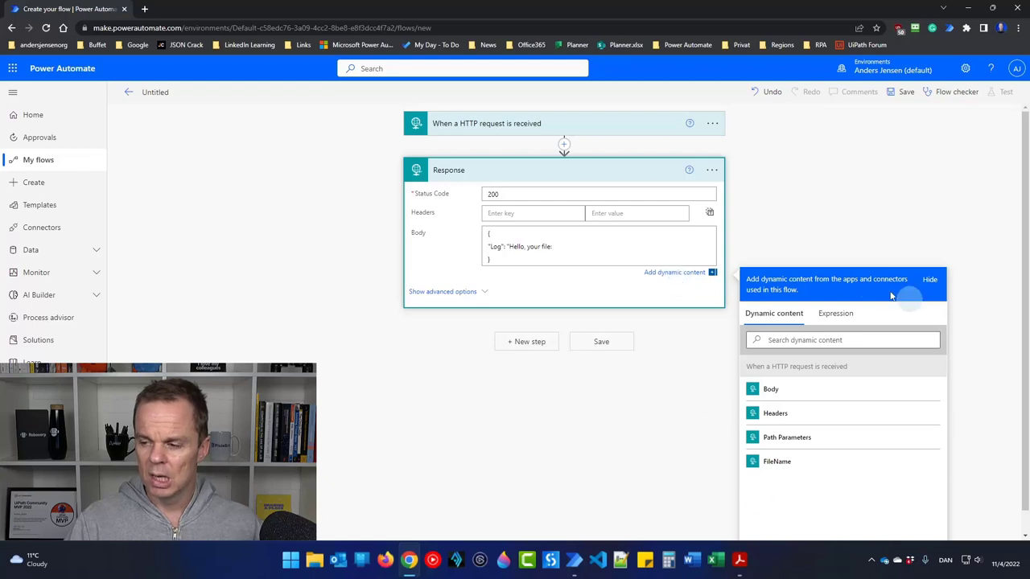
- Insert the FileName dynamic content after "Hello, your file:" in the Response body and finish the string with "was processed" and a closing quote
{"action": "left_click", "coordinate": [662, 274]}
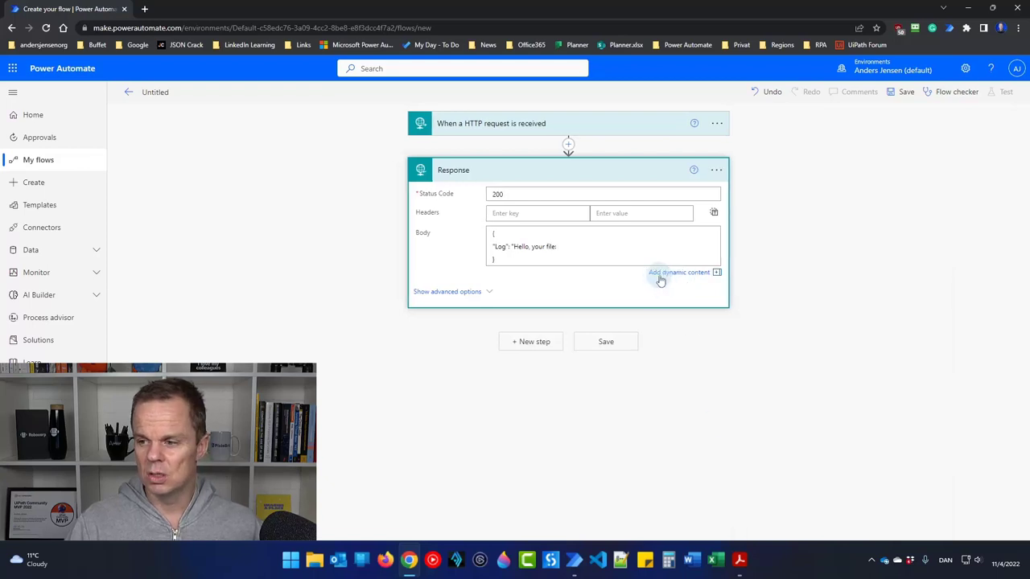
{"action": "left_click", "coordinate": [679, 278]}
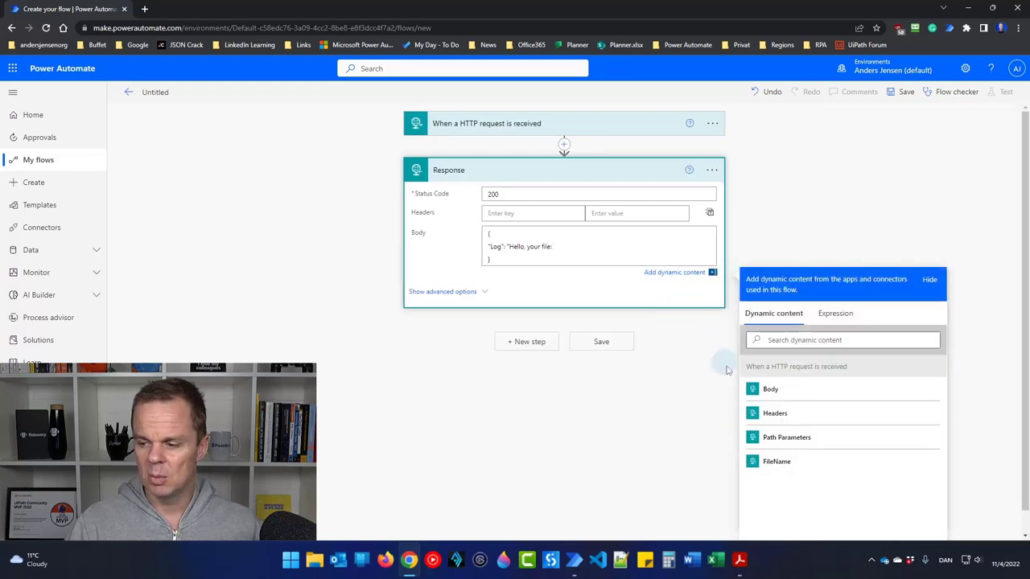
{"action": "left_click", "coordinate": [774, 470]}
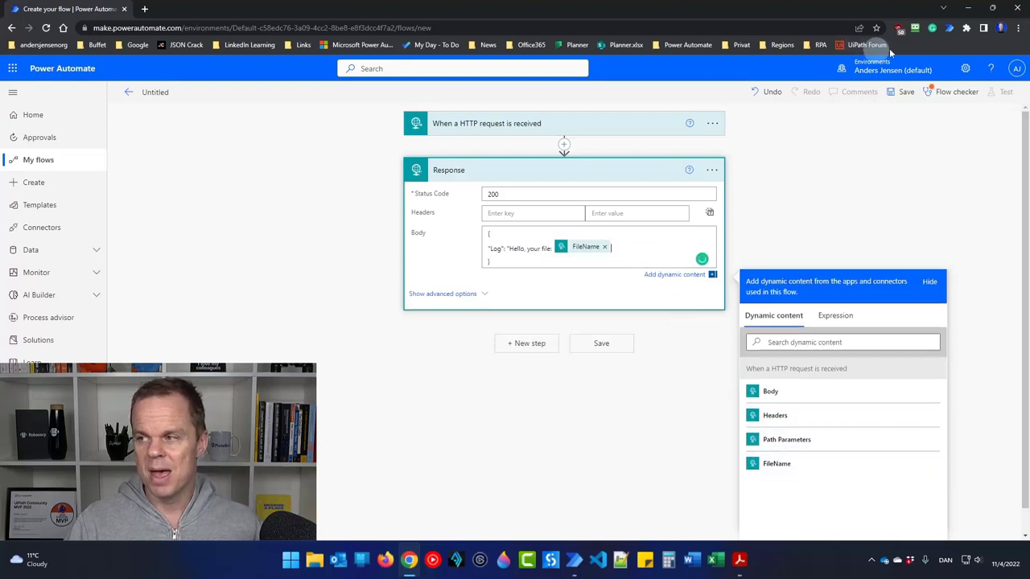
{"action": "left_click", "coordinate": [658, 260]}
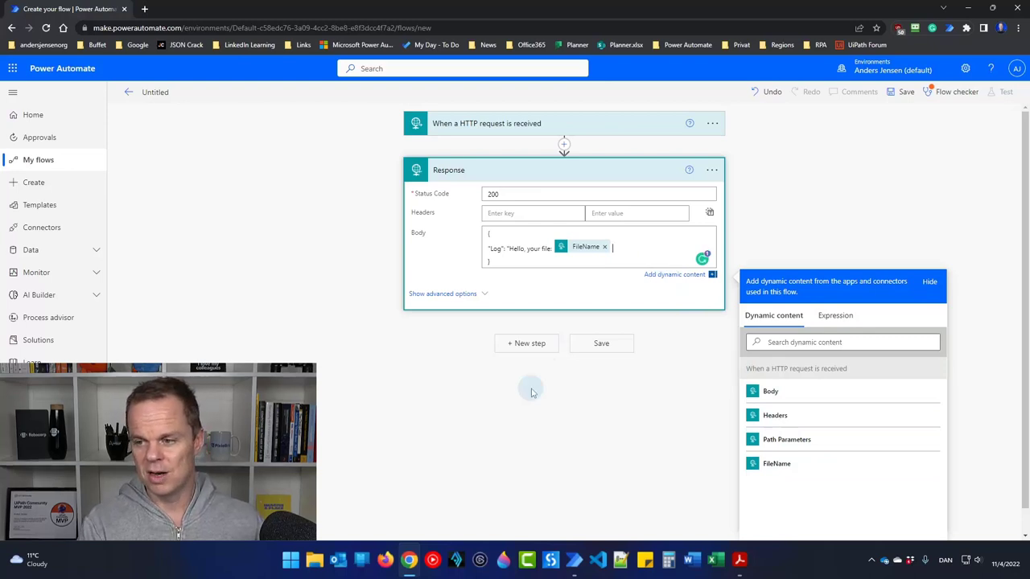
{"action": "type", "text": "was processed"}
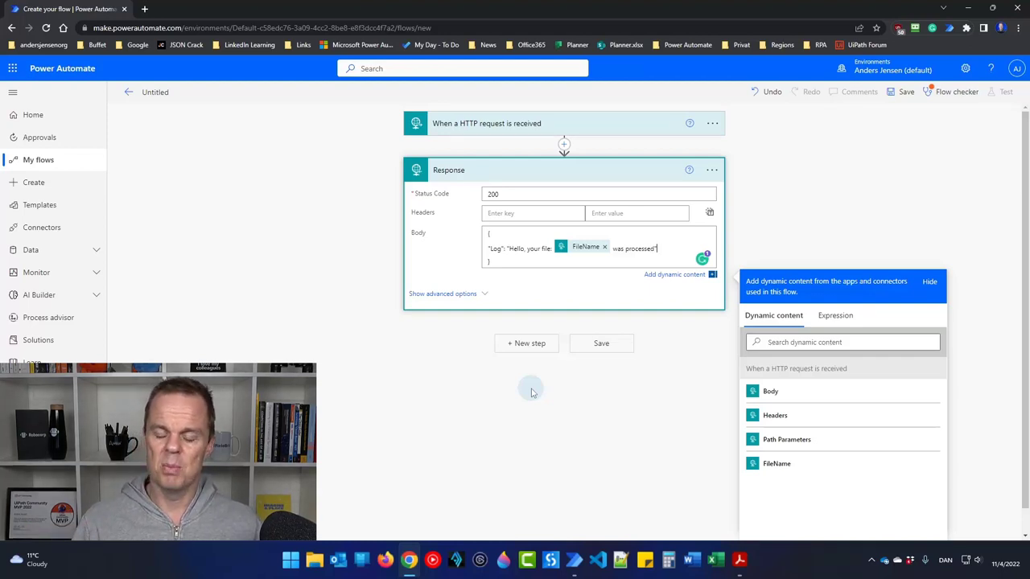
- Save the flow, expand the HTTP request trigger and copy its HTTP POST URL
{"action": "left_click", "coordinate": [595, 345]}
{"action": "left_click", "coordinate": [599, 332]}
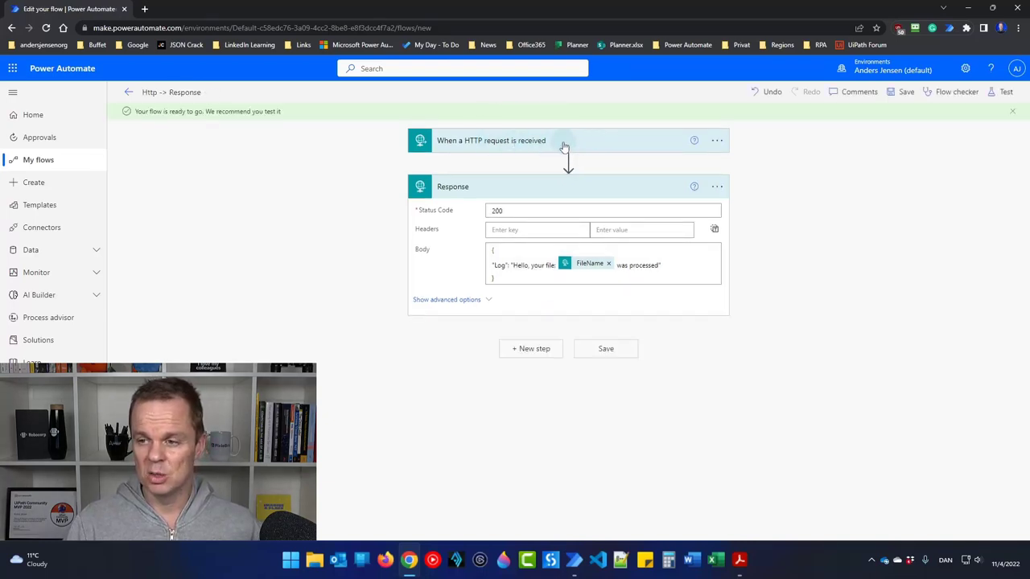
{"action": "left_click", "coordinate": [564, 145]}
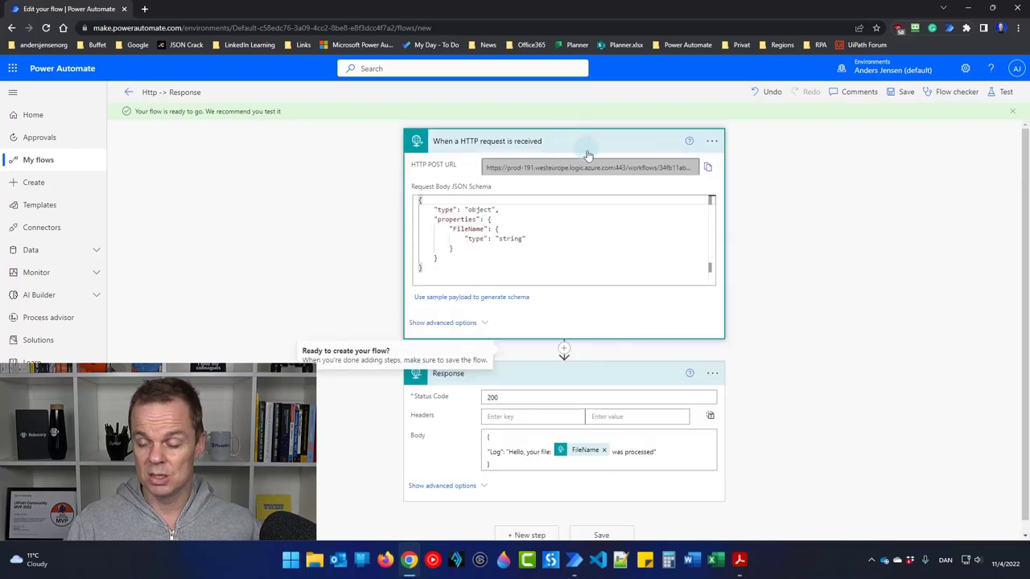
{"action": "left_click", "coordinate": [707, 167]}
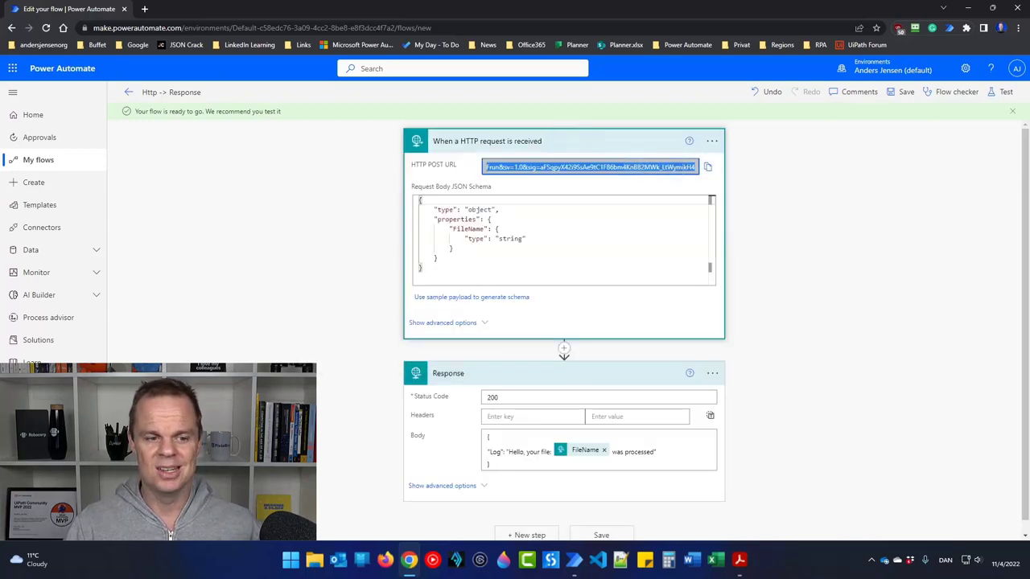
- Switch to the AIBuilder desktop flow, search the actions for "invoke" and add the HTTP Invoke web service action to Main
{"action": "left_click", "coordinate": [573, 560]}
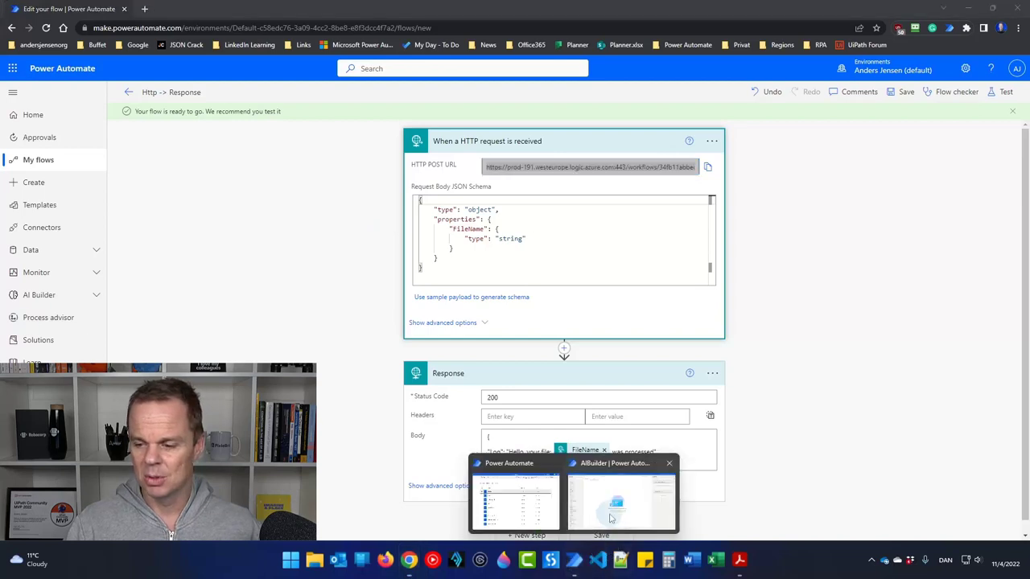
{"action": "left_click", "coordinate": [610, 519]}
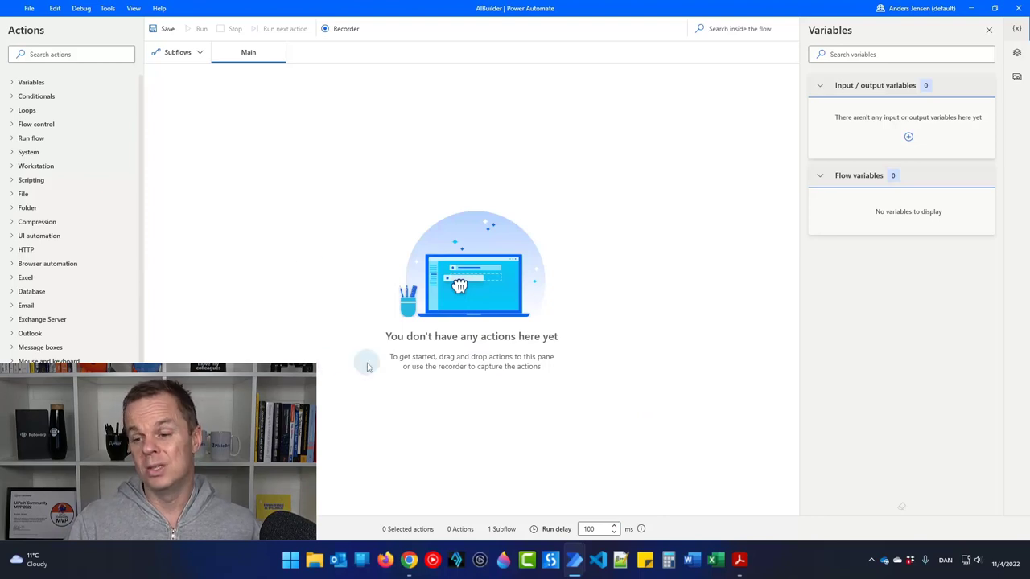
{"action": "left_click", "coordinate": [63, 56]}
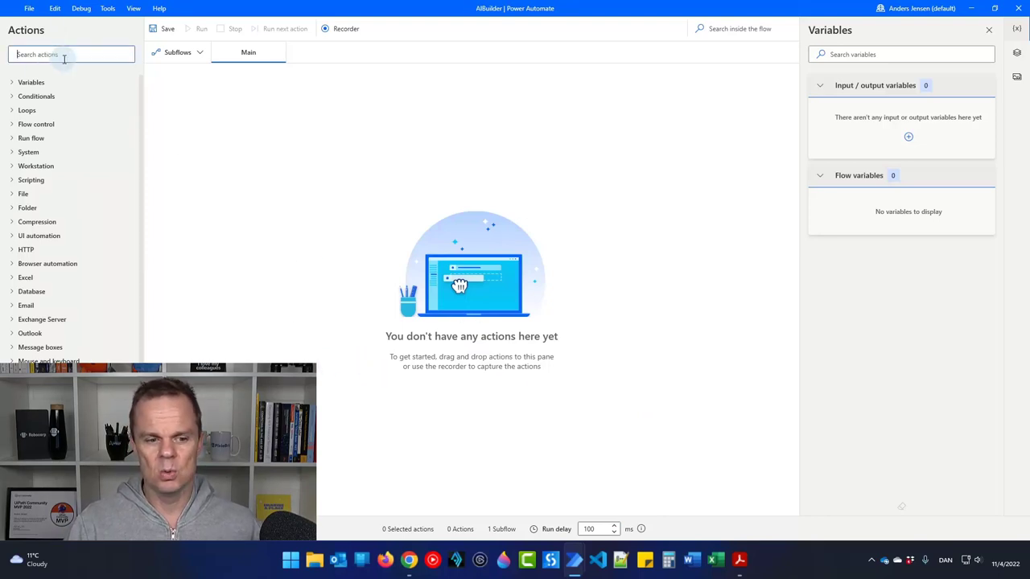
{"action": "type", "text": "invo"}
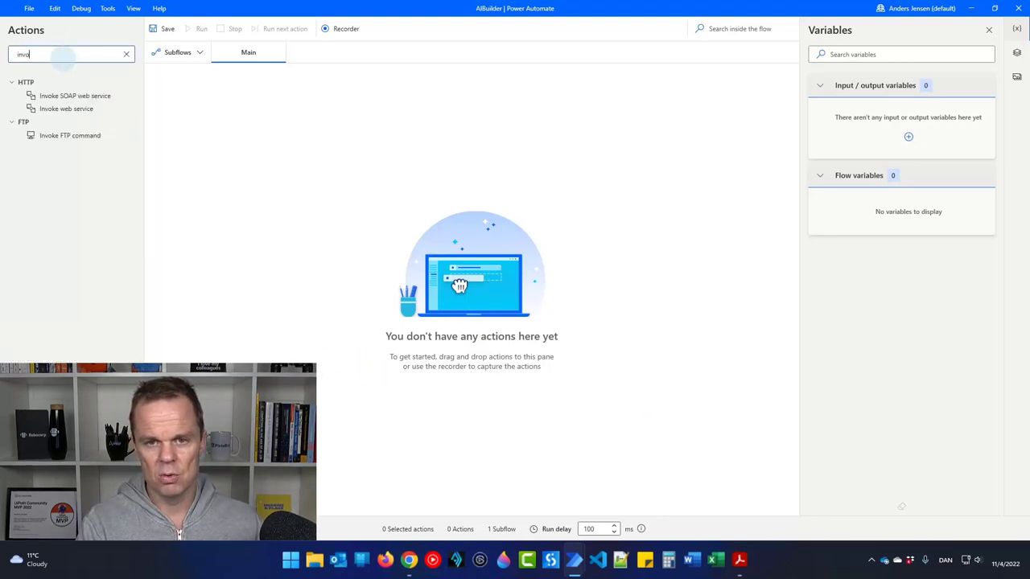
{"action": "type", "text": "ke"}
{"action": "left_click_drag", "start_coordinate": [66, 108], "coordinate": [399, 158]}
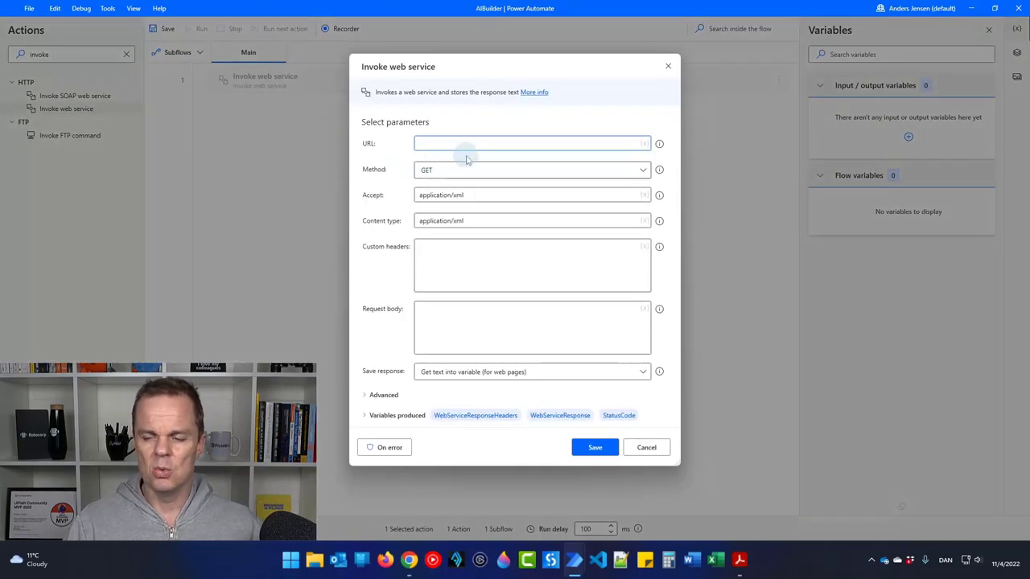
- Paste the copied HTTP POST URL with its access signature as the web service URL and double each of its percent signs to escape them
{"action": "key", "text": "ctrl+v"}
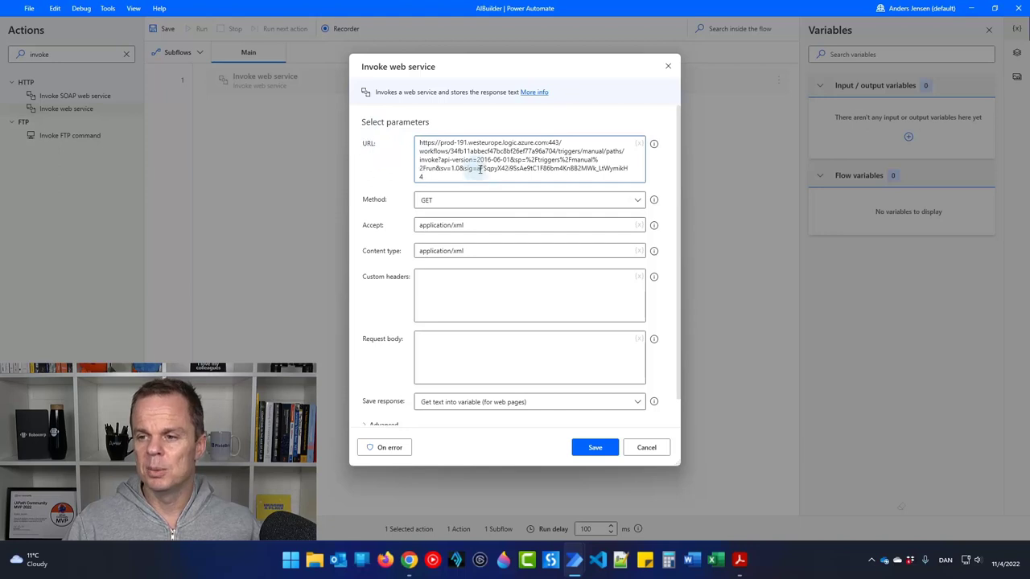
{"action": "left_click_drag", "start_coordinate": [480, 169], "coordinate": [538, 157]}
{"action": "left_click", "coordinate": [531, 174]}
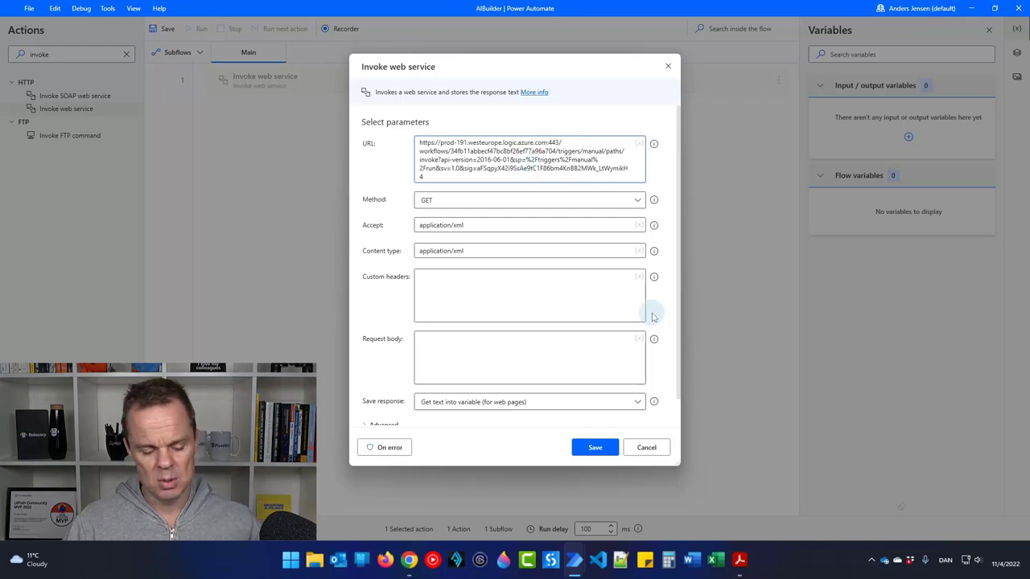
{"action": "type", "text": "%"}
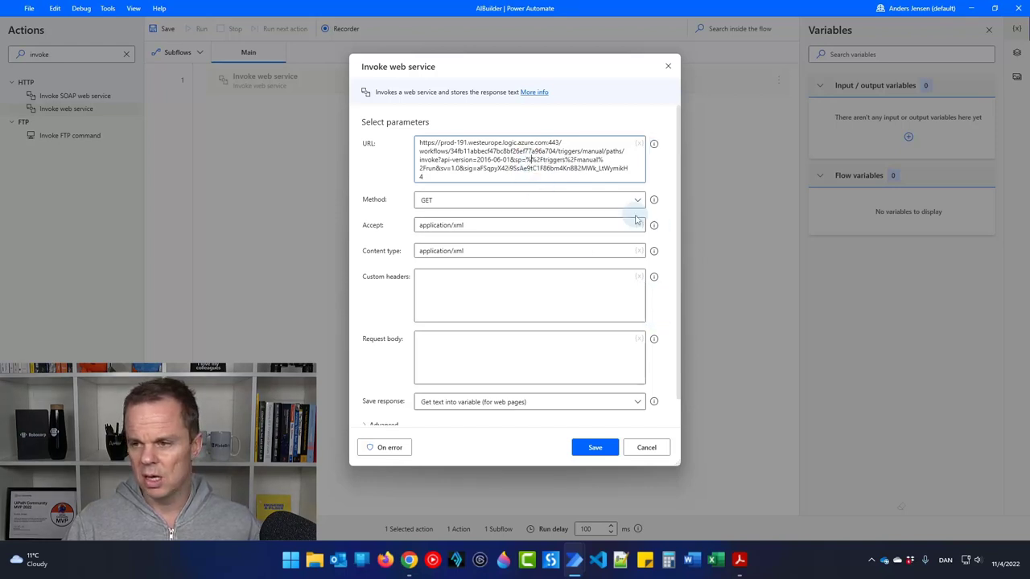
{"action": "left_click", "coordinate": [566, 159]}
{"action": "type", "text": "%"}
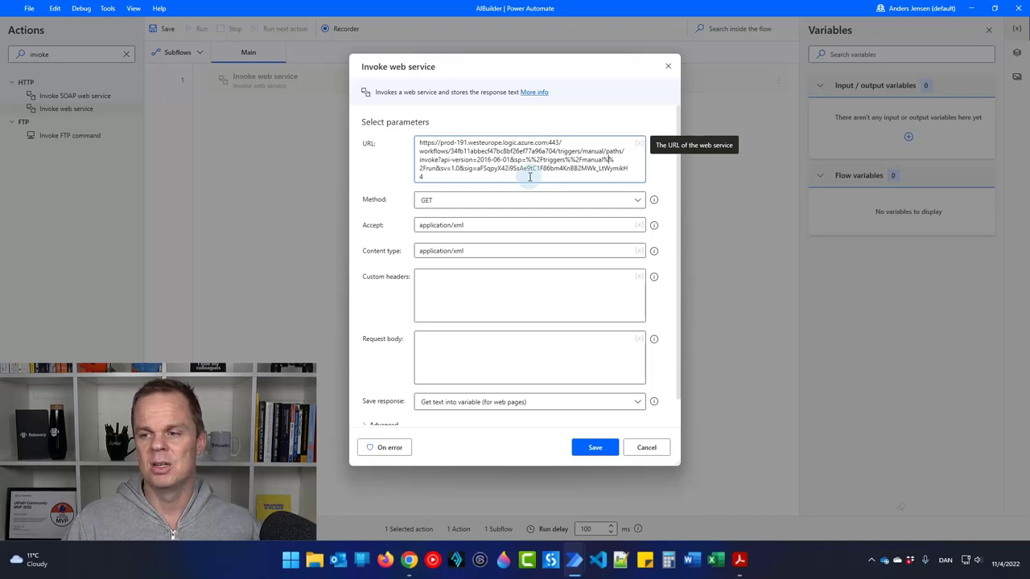
- Set the web service method to POST and both the Accept and Content type values to application/json
{"action": "left_click", "coordinate": [443, 201]}
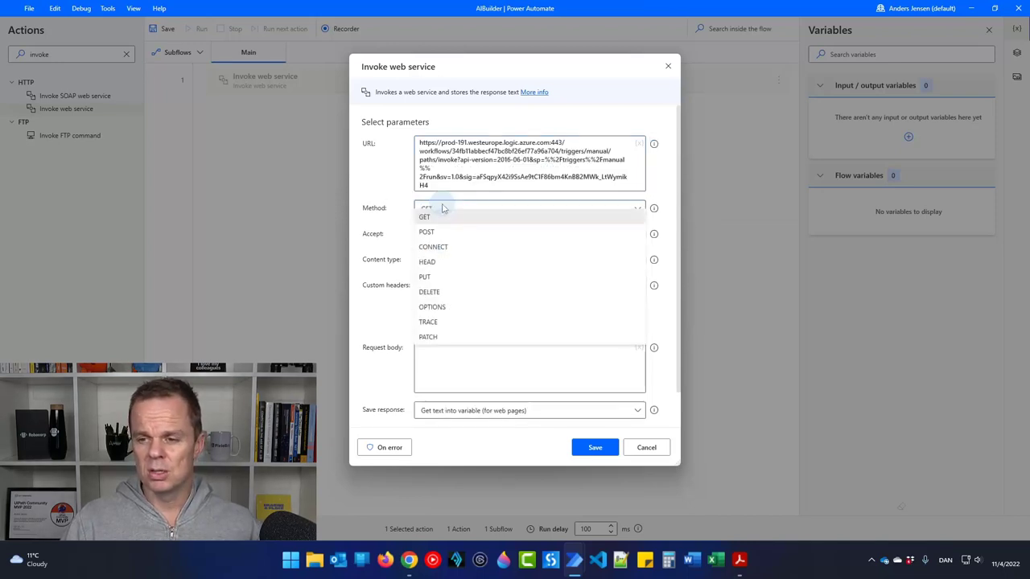
{"action": "left_click", "coordinate": [442, 231]}
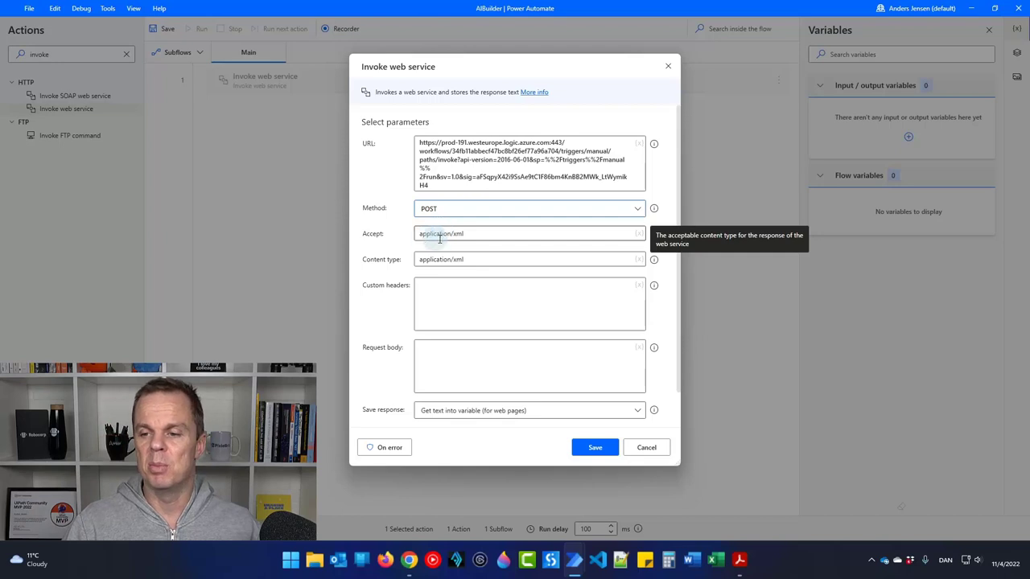
{"action": "left_click", "coordinate": [482, 234]}
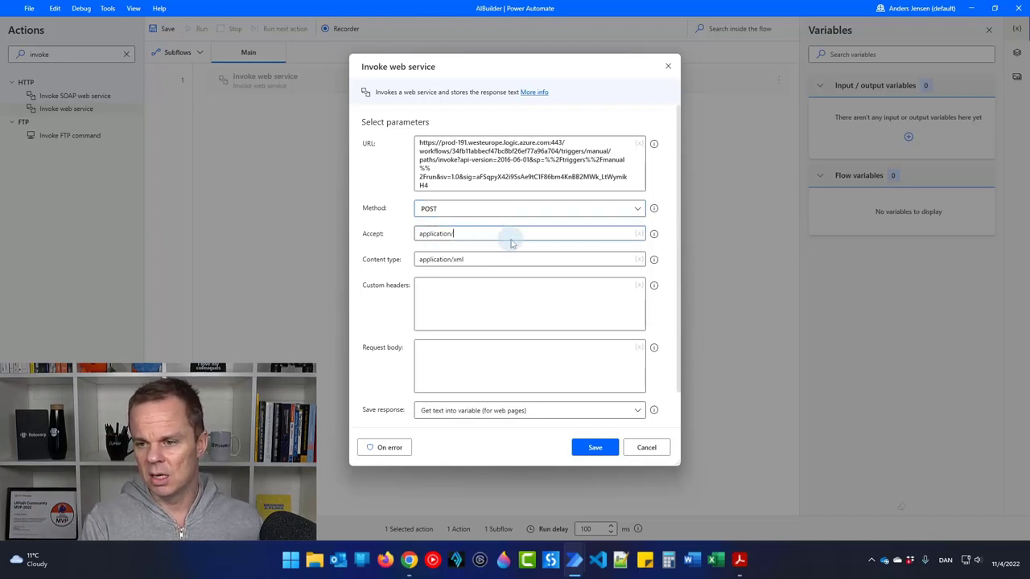
{"action": "left_click", "coordinate": [499, 256]}
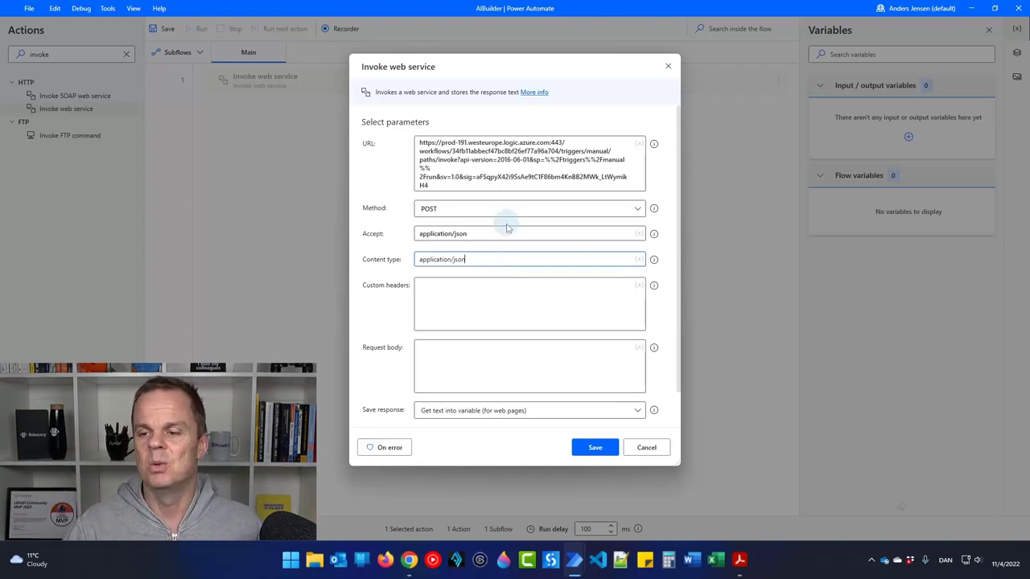
- Enter a JSON object as the request body, with "FileName" set to "FilePathTest"
{"action": "left_click", "coordinate": [456, 362]}
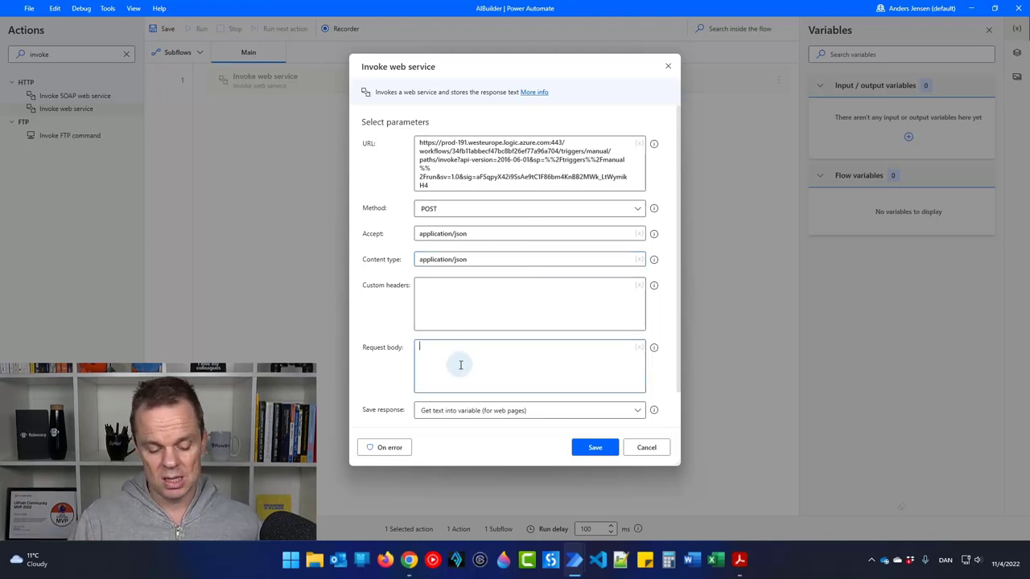
{"action": "left_click", "coordinate": [460, 365]}
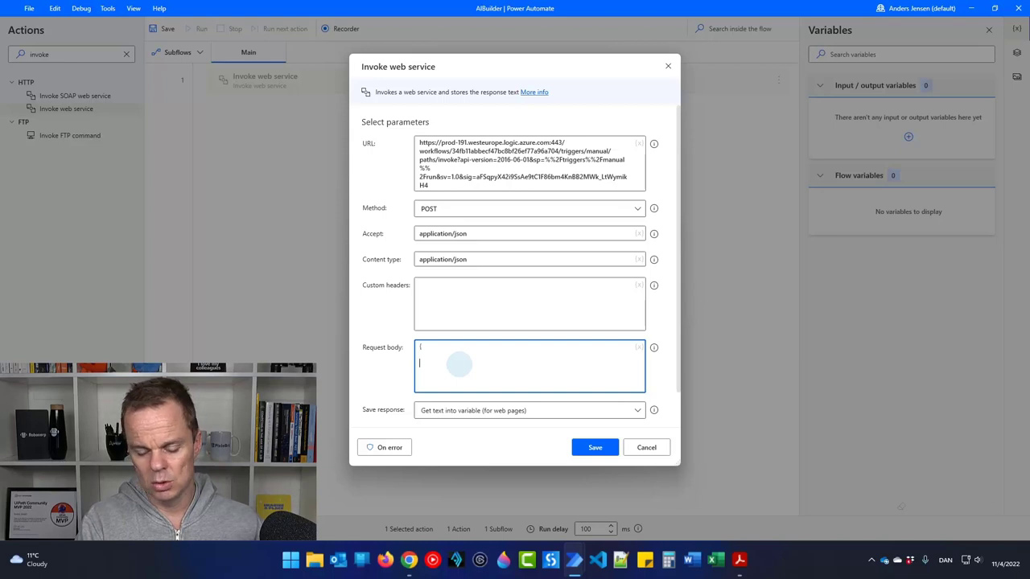
{"action": "type", "text": "{"}
{"action": "key", "text": "Return"}
{"action": "key", "text": "Return"}
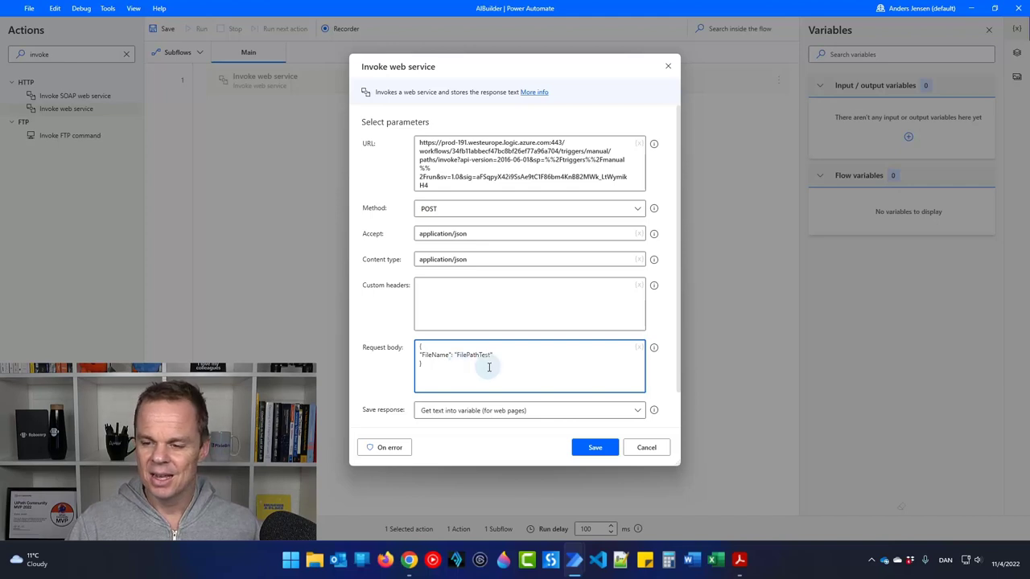
- Turn off Encode request body in the action's advanced options and save the Invoke web service action
{"action": "scroll", "coordinate": [487, 366], "scroll_direction": "down", "scroll_amount": 2}
{"action": "left_click", "coordinate": [370, 395]}
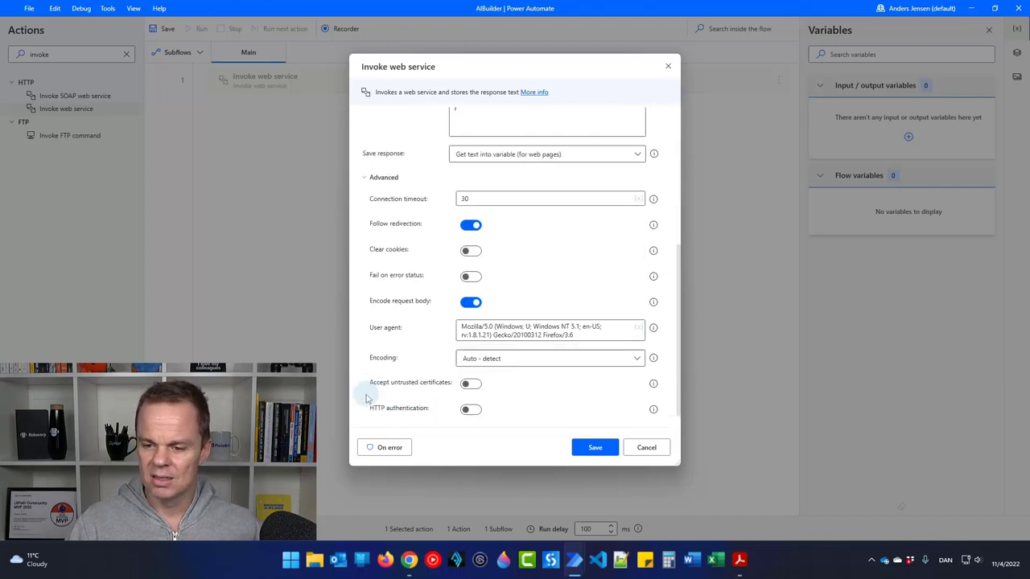
{"action": "left_click", "coordinate": [473, 302]}
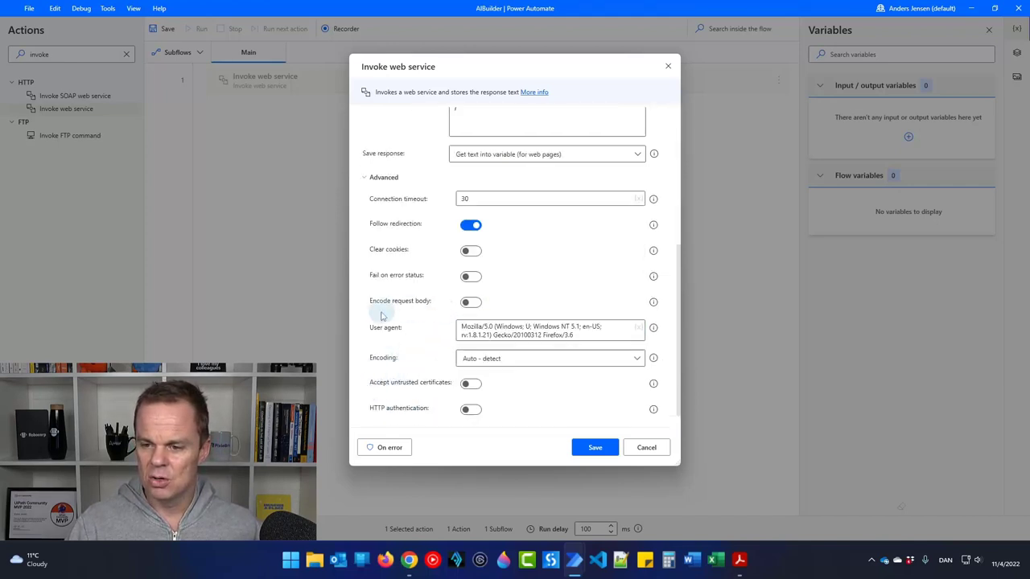
{"action": "left_click", "coordinate": [600, 449]}
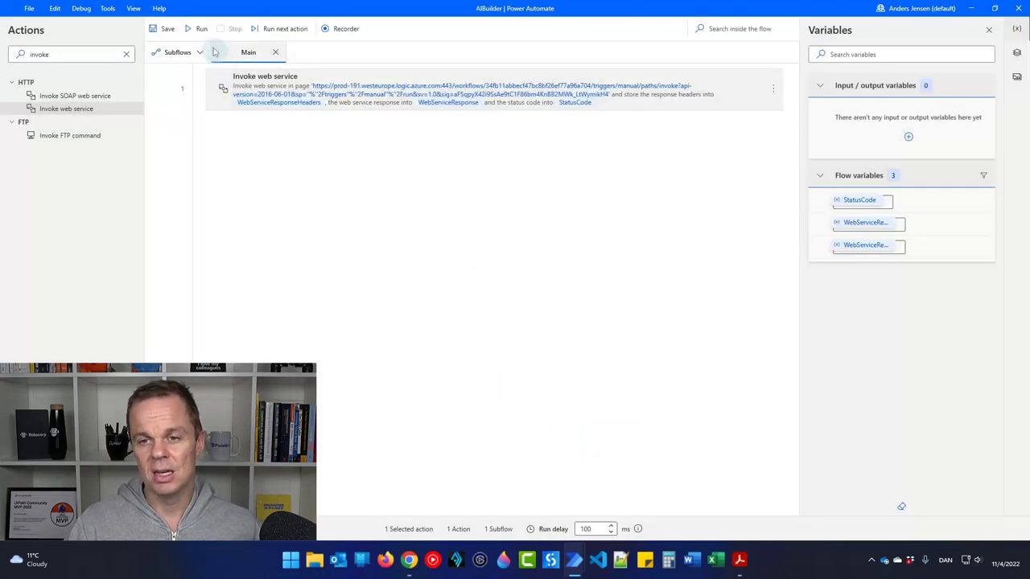
- Run the desktop flow and inspect the full value of the WebServiceResponse variable
{"action": "left_click", "coordinate": [205, 32]}
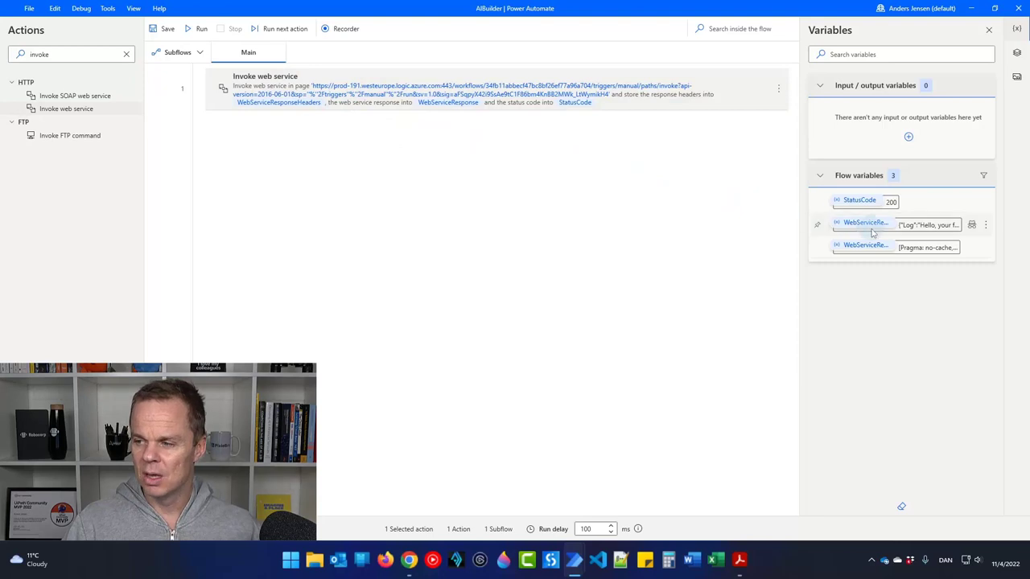
{"action": "double_click", "coordinate": [942, 224]}
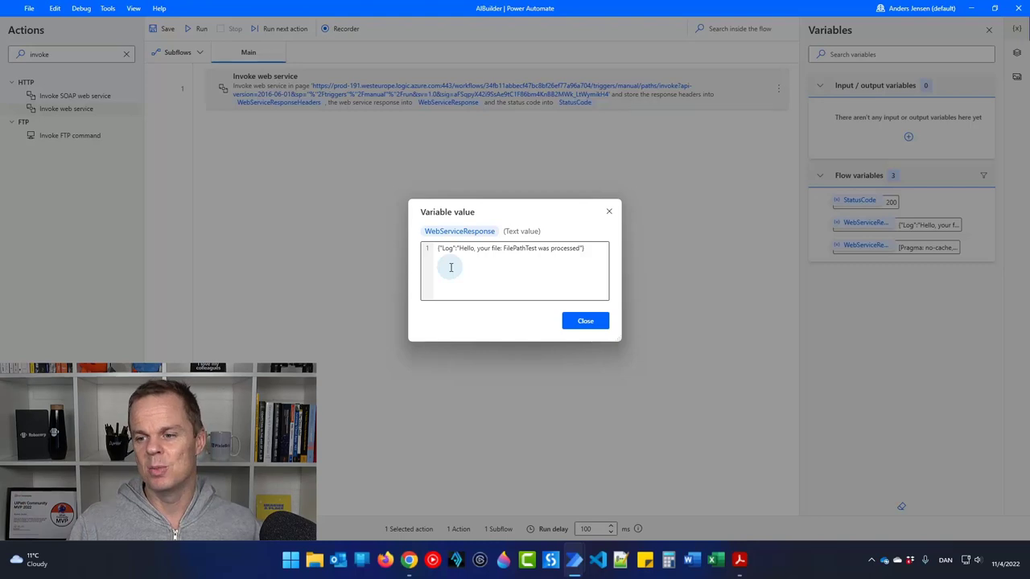
{"action": "left_click", "coordinate": [598, 325]}
- Switch to the browser, check the run history of the Http -> Response cloud flow and reopen the flow for editing
{"action": "left_click", "coordinate": [412, 558]}
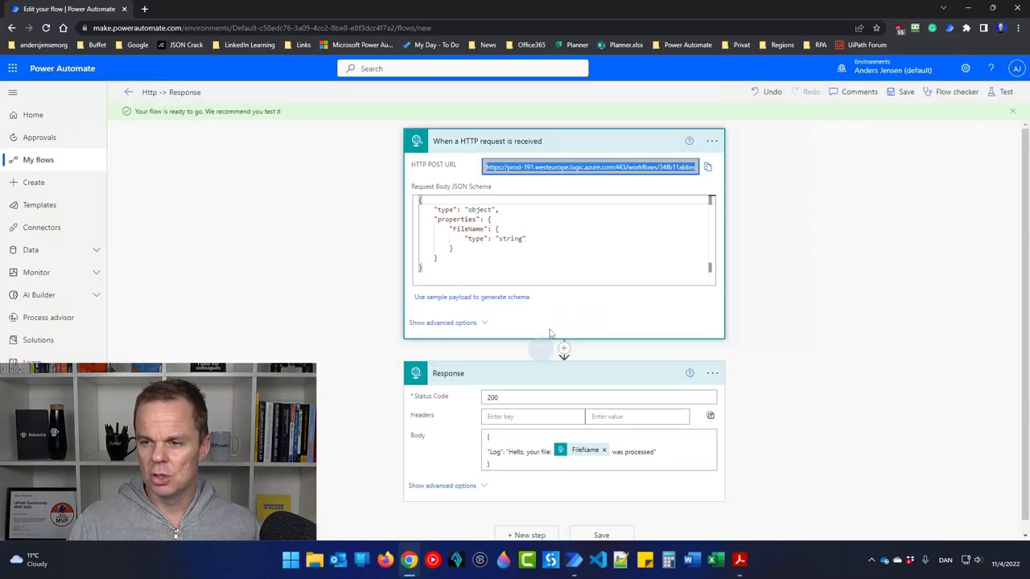
{"action": "left_click", "coordinate": [128, 91]}
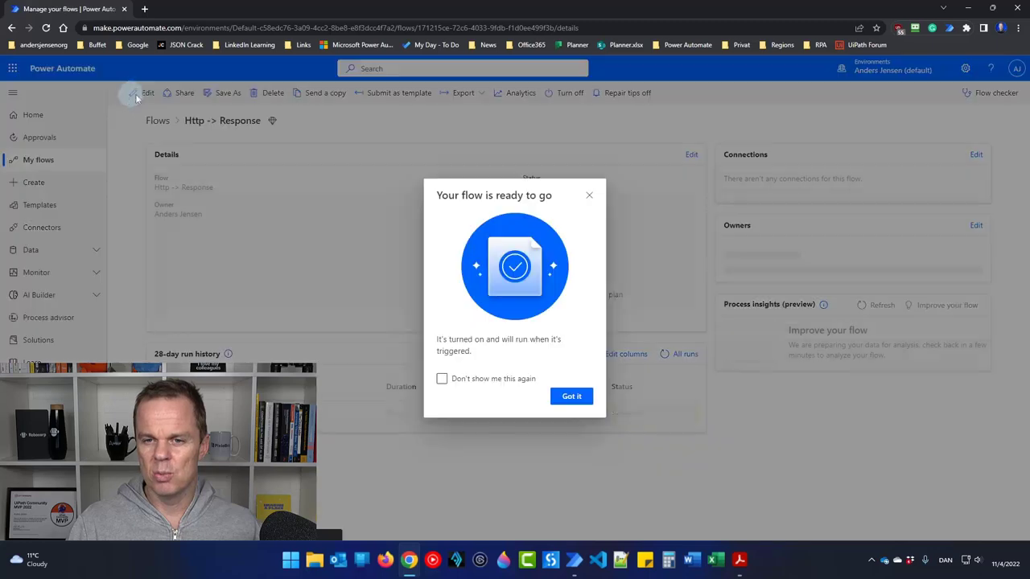
{"action": "left_click", "coordinate": [589, 195]}
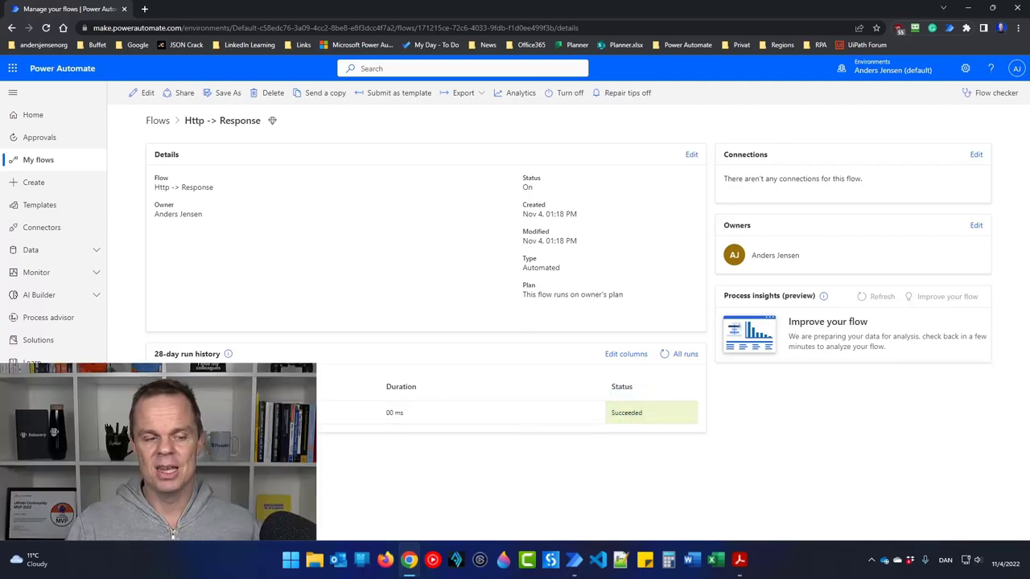
{"action": "left_click", "coordinate": [147, 94]}
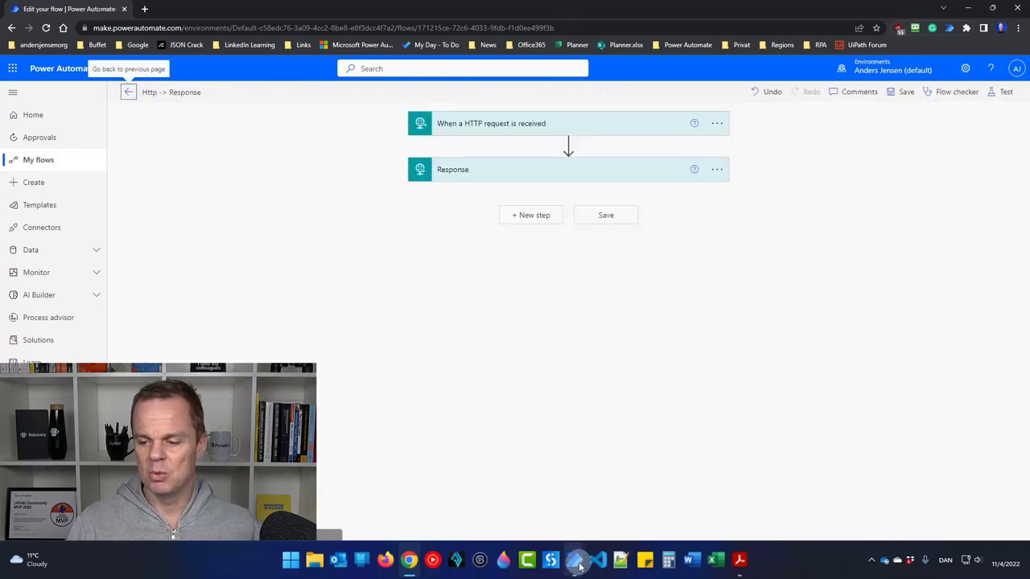
- Switch to Adobe Acrobat, review the Adatum 5, Adatum 6 and Contoso 1 invoices, and close all open PDFs
{"action": "mouse_move", "coordinate": [579, 565]}
{"action": "left_click", "coordinate": [597, 521]}
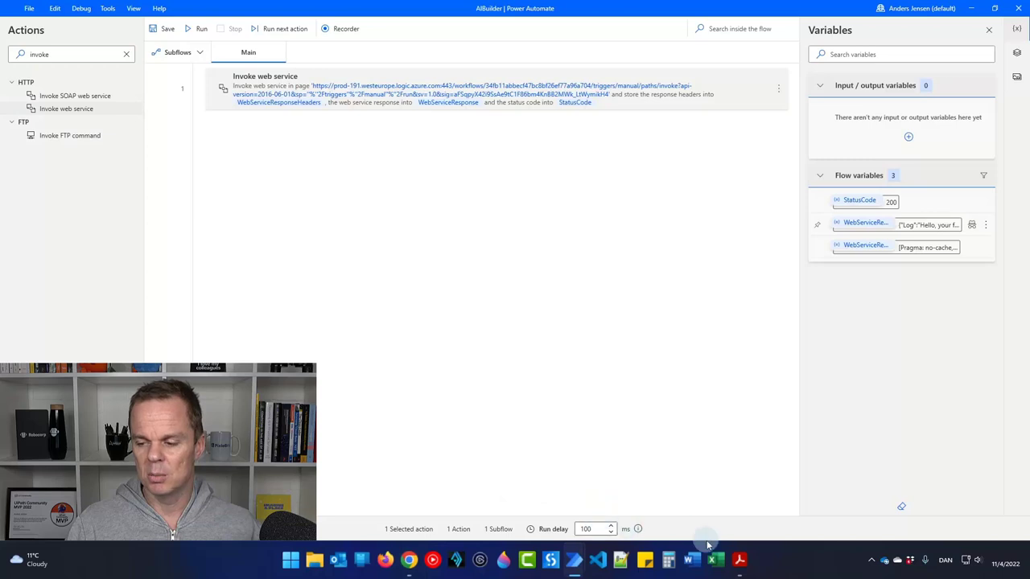
{"action": "mouse_move", "coordinate": [737, 561]}
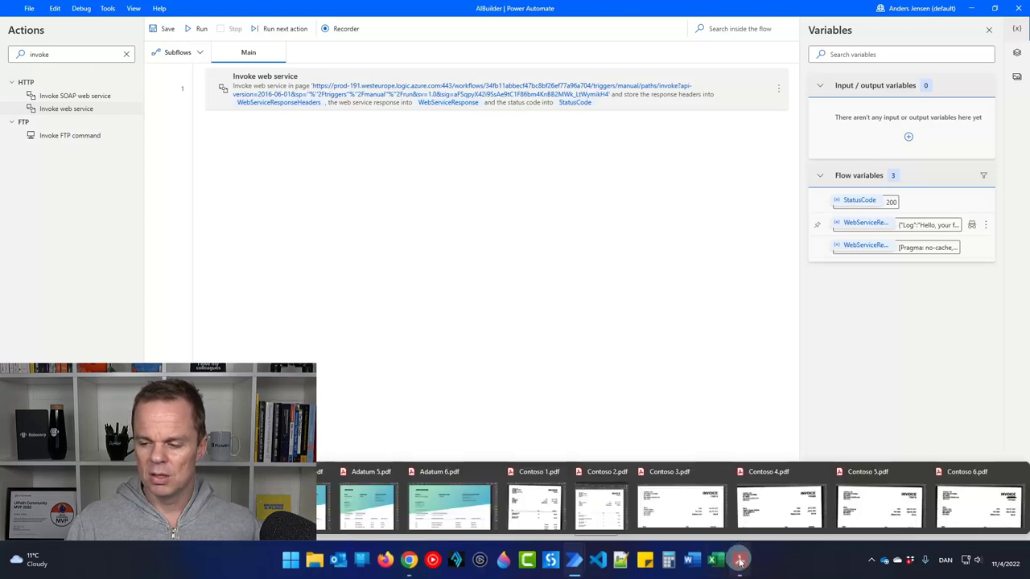
{"action": "left_click", "coordinate": [669, 504]}
{"action": "left_click", "coordinate": [618, 94]}
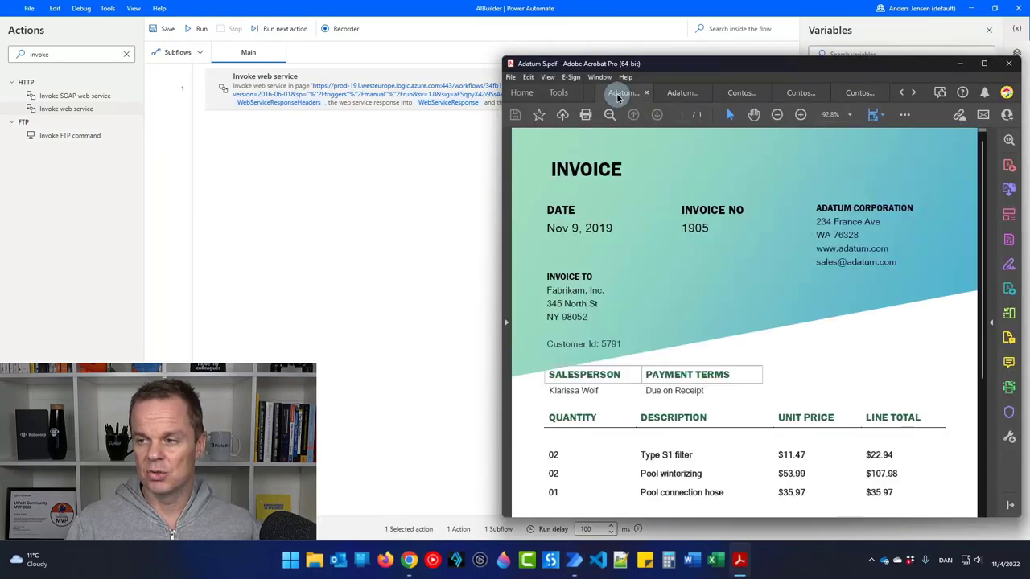
{"action": "left_click", "coordinate": [676, 94]}
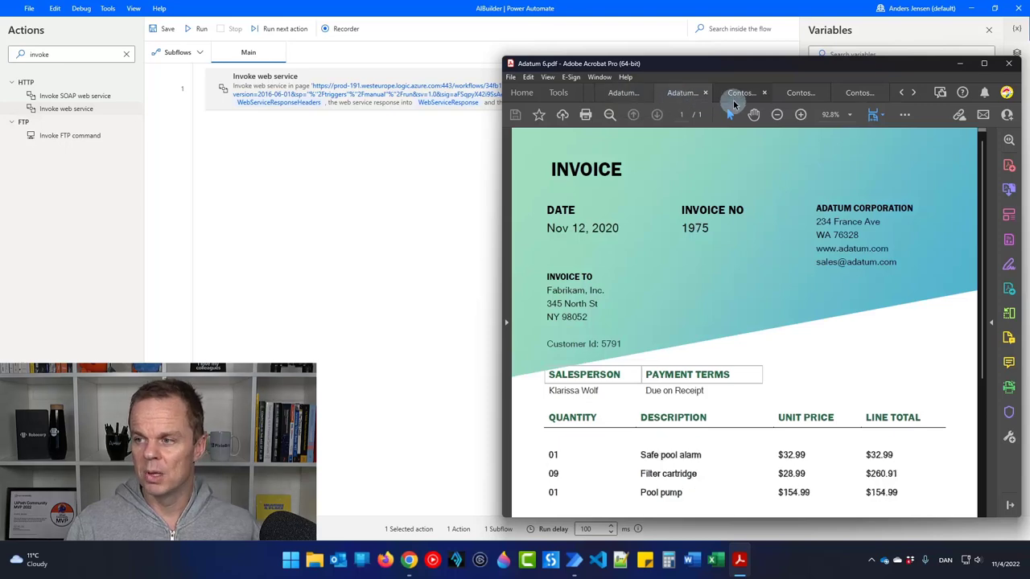
{"action": "left_click", "coordinate": [739, 97]}
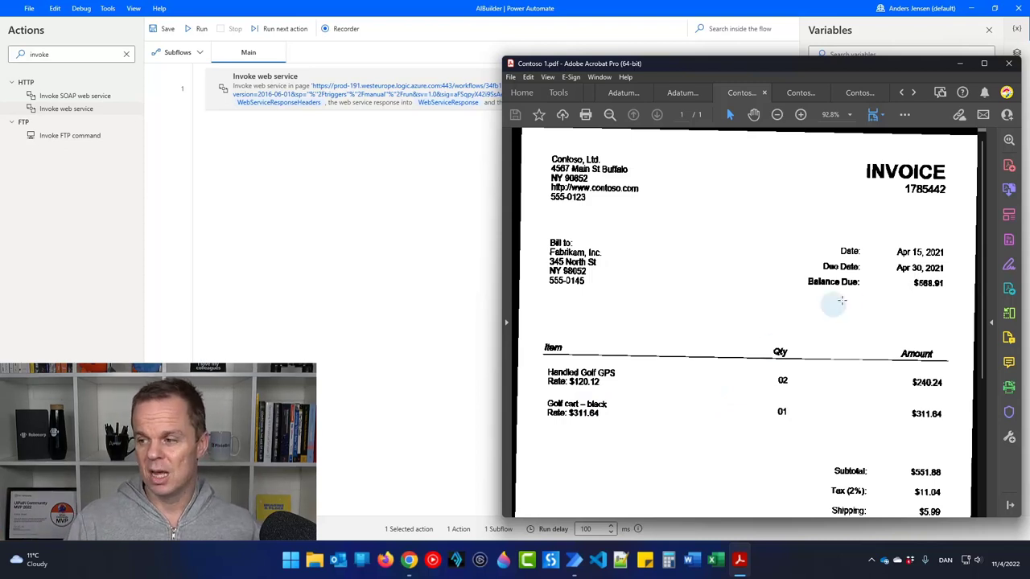
{"action": "scroll", "coordinate": [771, 428], "scroll_direction": "down", "scroll_amount": 1}
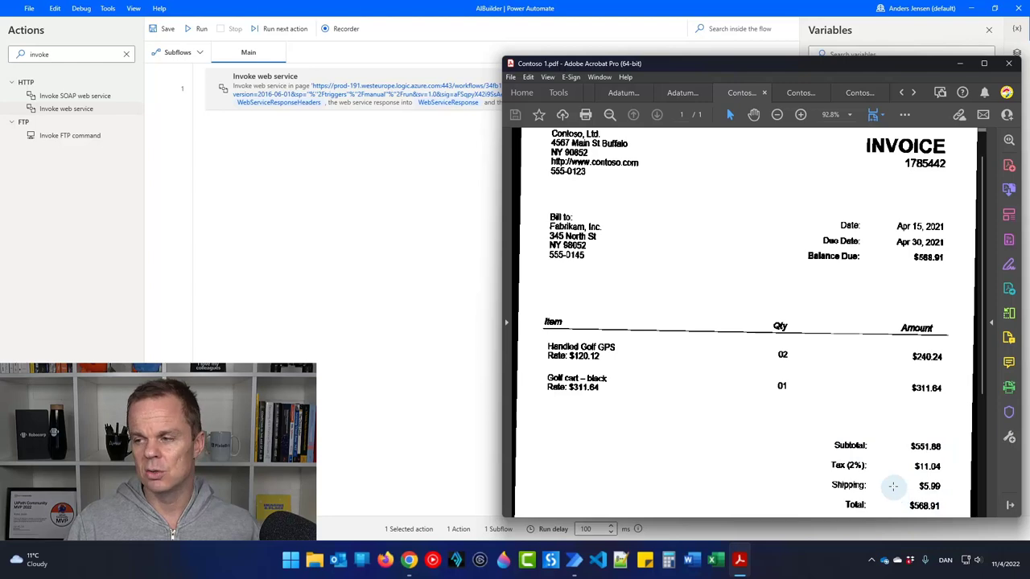
{"action": "left_click", "coordinate": [1011, 64]}
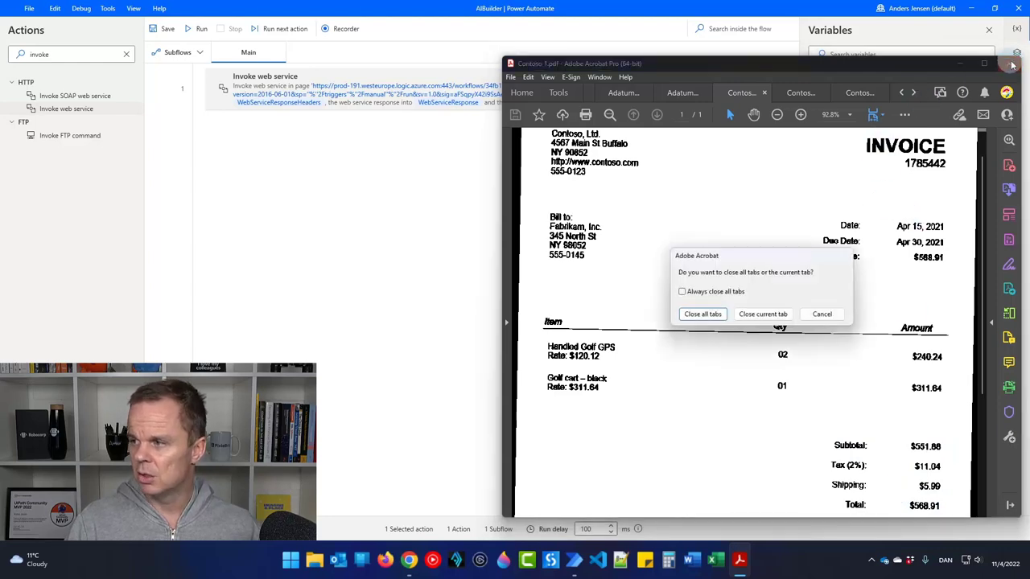
{"action": "left_click", "coordinate": [720, 318]}
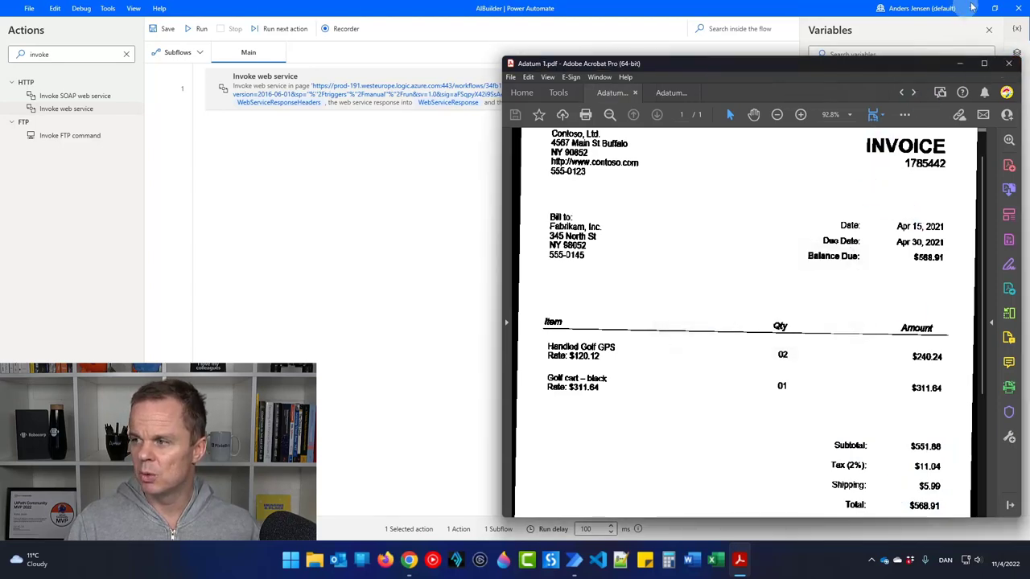
- Minimize the open windows and open the Invoice folder on the desktop
{"action": "left_click", "coordinate": [971, 8]}
{"action": "left_click", "coordinate": [971, 10]}
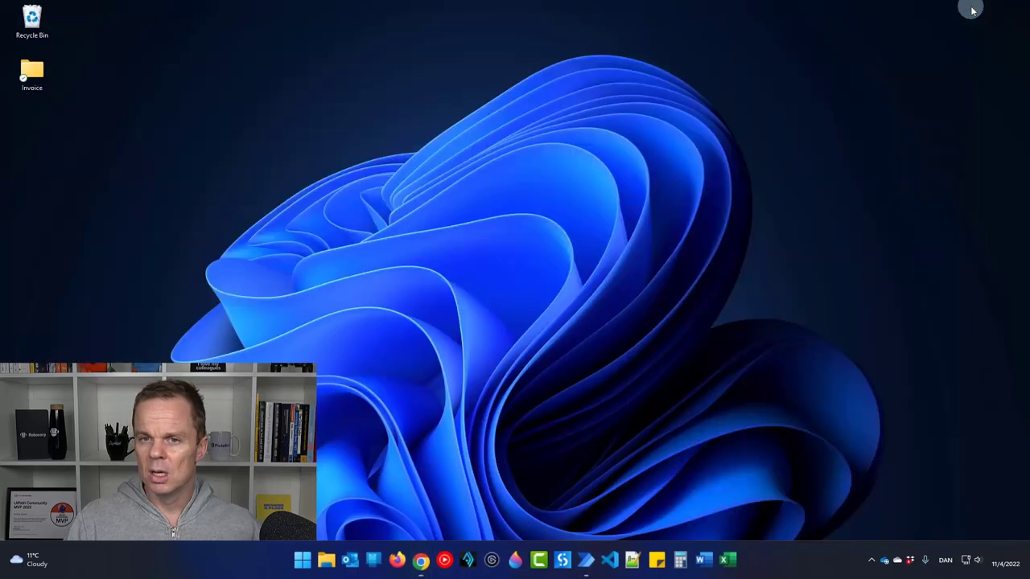
{"action": "double_click", "coordinate": [33, 84]}
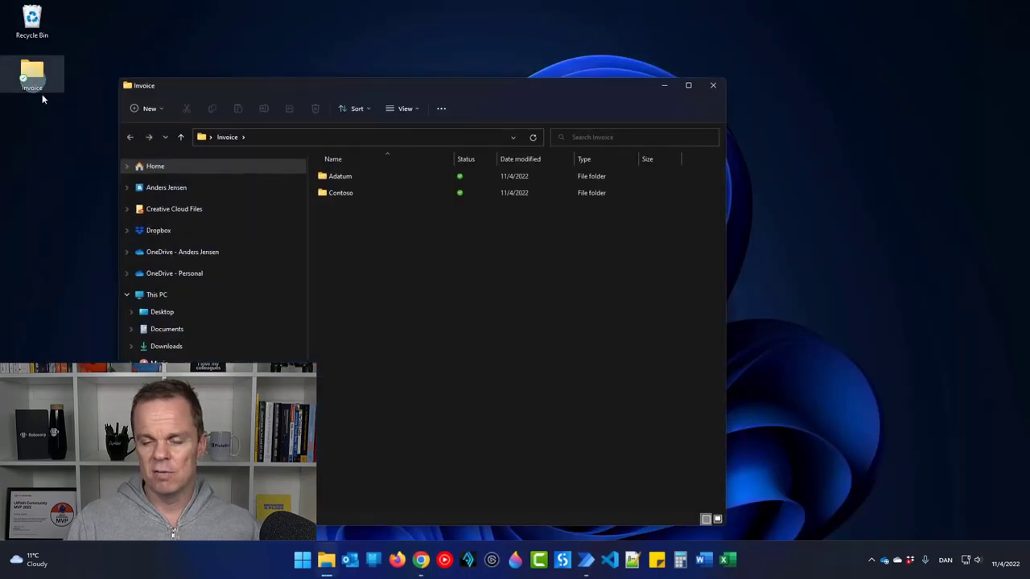
- Look through the PDF files in the Adatum and Contoso subfolders and return to the Invoice folder
{"action": "left_click", "coordinate": [337, 175]}
{"action": "double_click", "coordinate": [336, 176]}
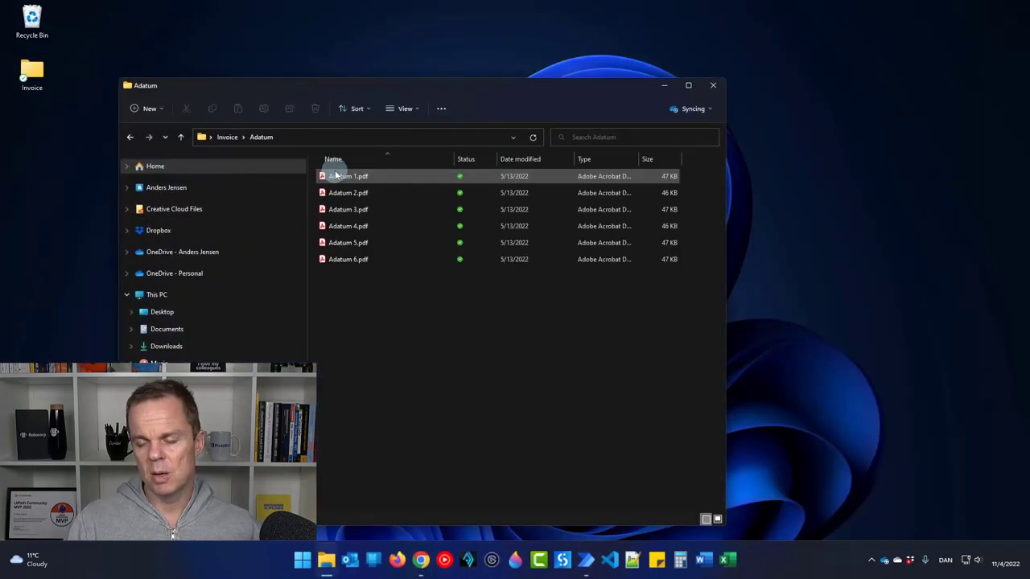
{"action": "key", "text": "alt+Left"}
{"action": "double_click", "coordinate": [339, 194]}
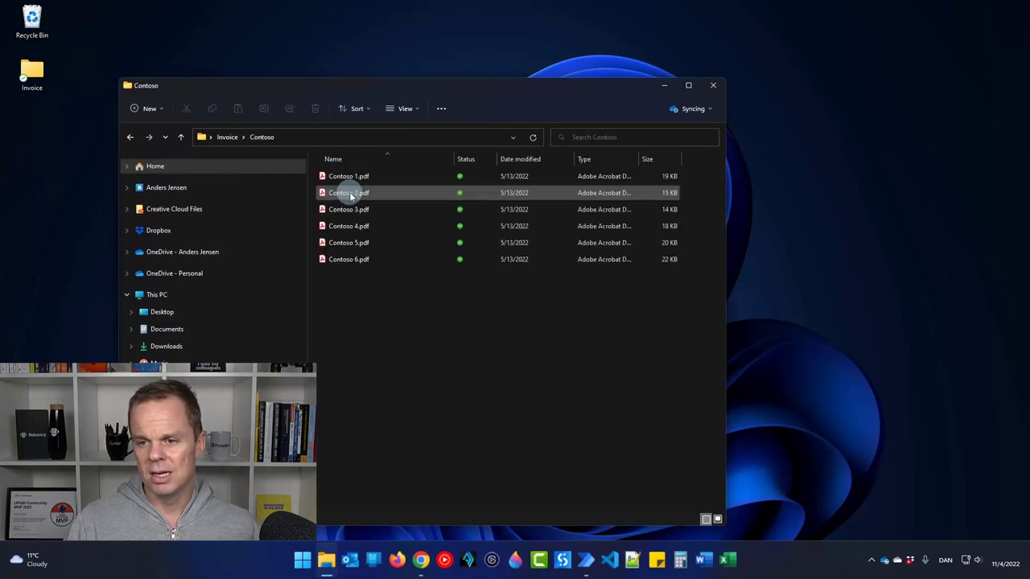
{"action": "key", "text": "alt+Left"}
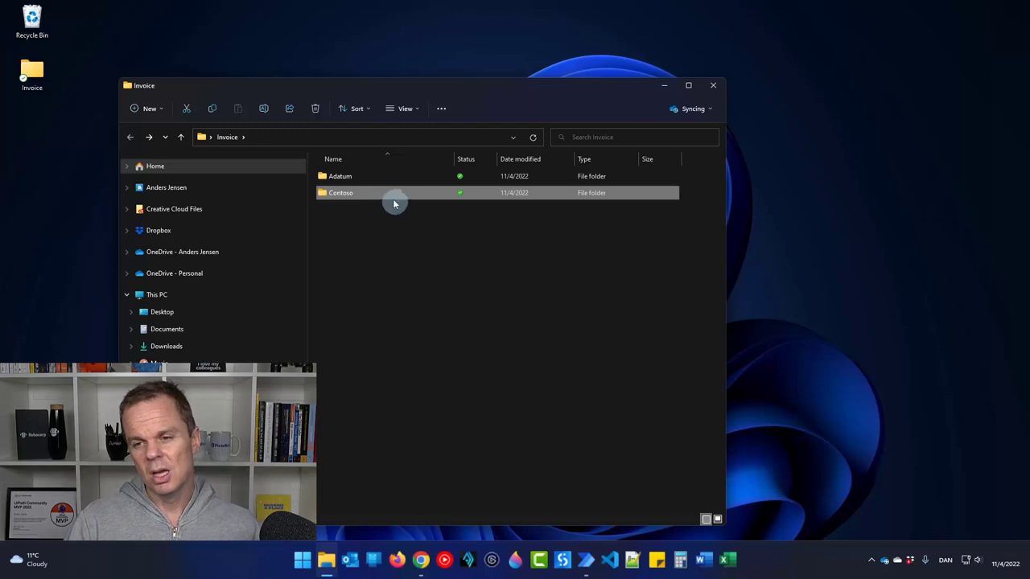
{"action": "mouse_move", "coordinate": [390, 196]}
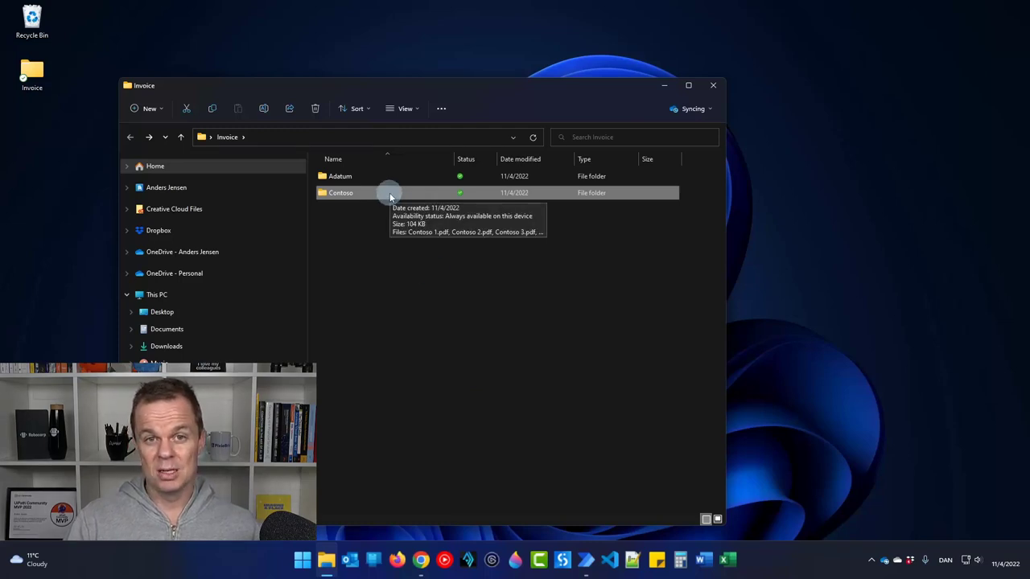
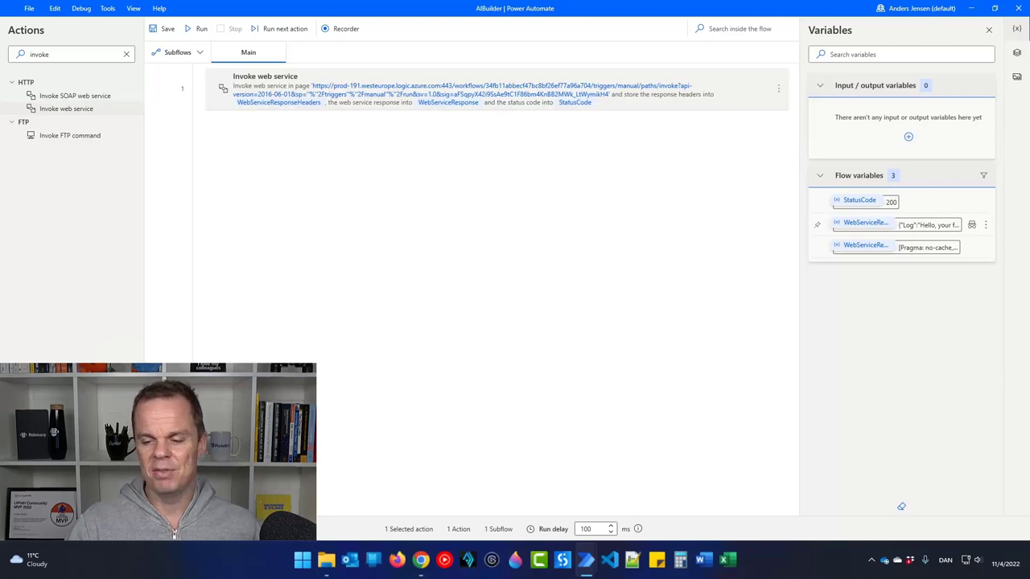
- Copy the path of the Invoice folder on the desktop and switch back to the AIBuilder flow in Power Automate Desktop
{"action": "left_click", "coordinate": [970, 8]}
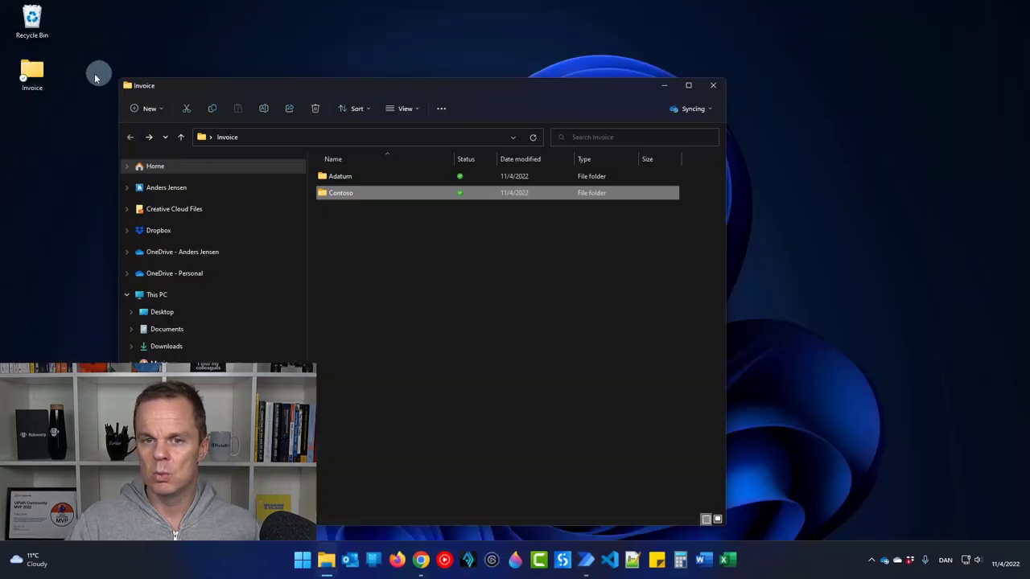
{"action": "left_click", "coordinate": [31, 73]}
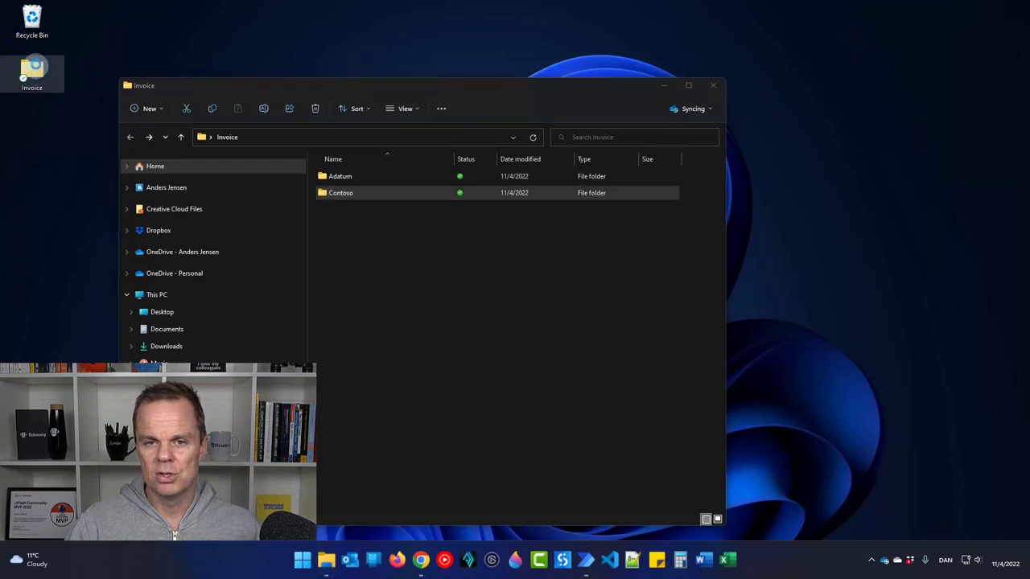
{"action": "right_click", "coordinate": [38, 80]}
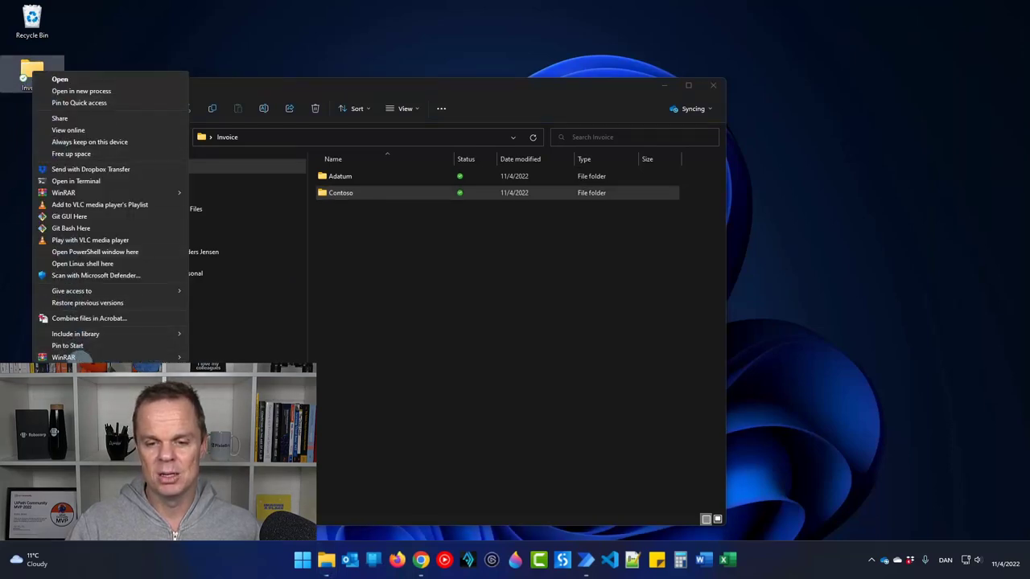
{"action": "key", "text": "Escape"}
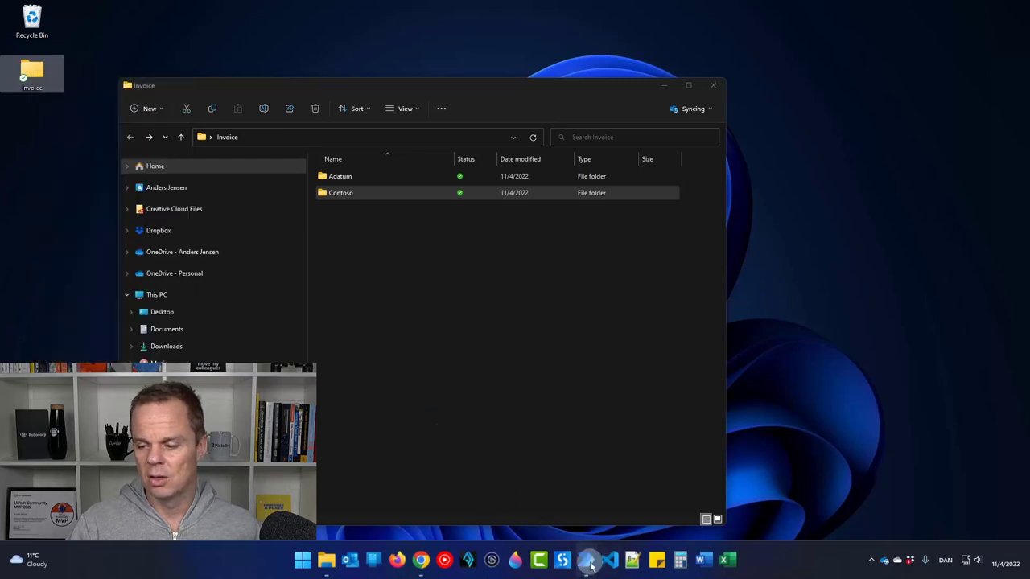
{"action": "mouse_move", "coordinate": [588, 558]}
{"action": "left_click", "coordinate": [639, 514]}
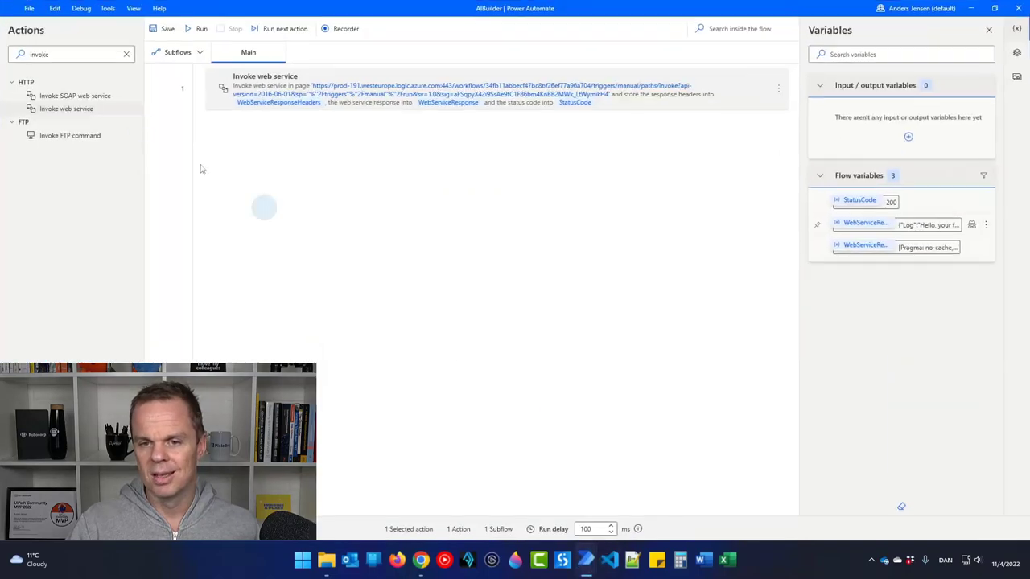
- Add a Set variable action above the Invoke web service action and name its variable ProjectPath
{"action": "left_click", "coordinate": [127, 55]}
{"action": "type", "text": "set var"}
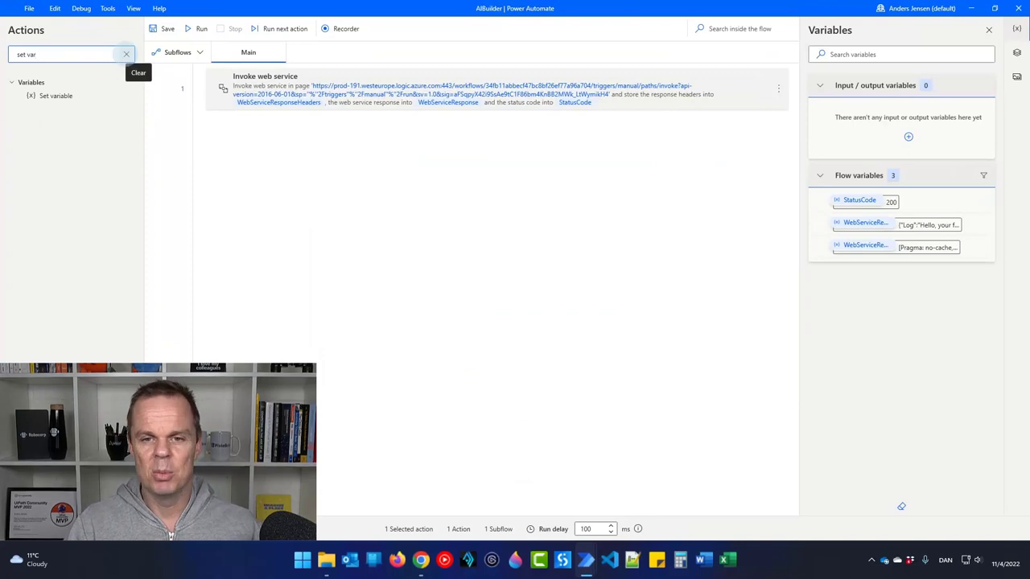
{"action": "left_click_drag", "start_coordinate": [70, 95], "coordinate": [303, 79]}
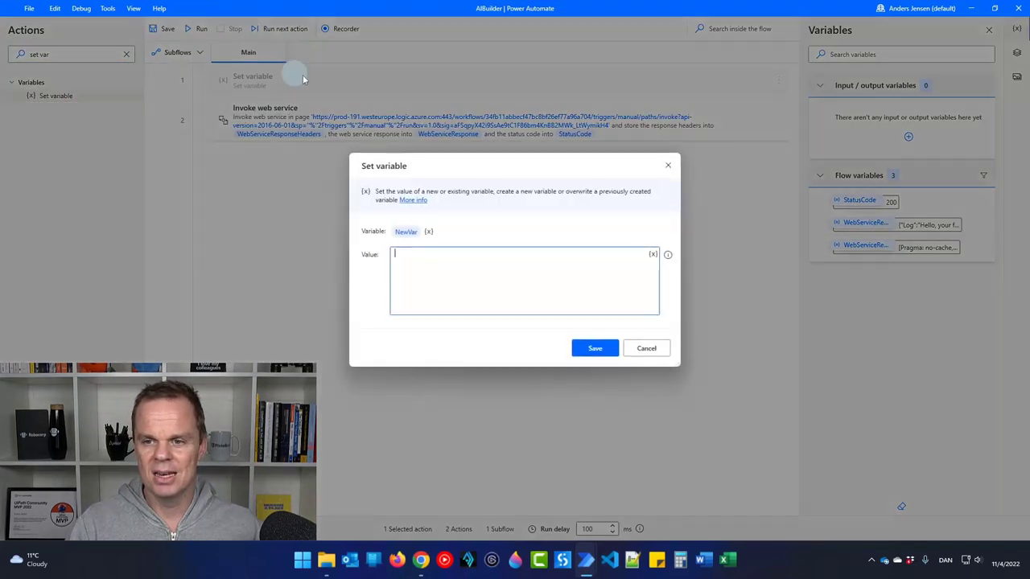
{"action": "left_click", "coordinate": [406, 232]}
{"action": "key", "text": "BackSpace"}
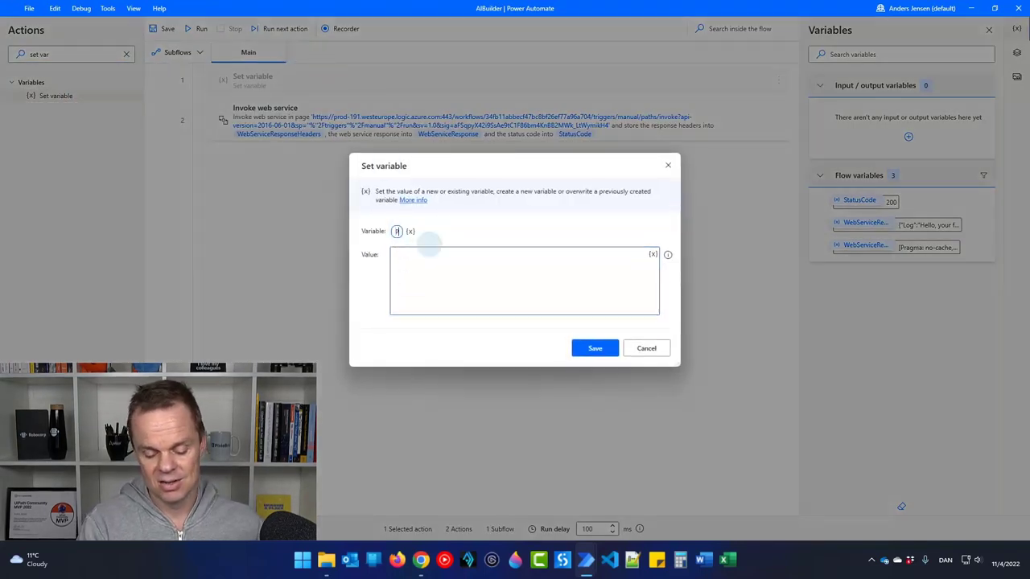
{"action": "type", "text": "ProjectPath"}
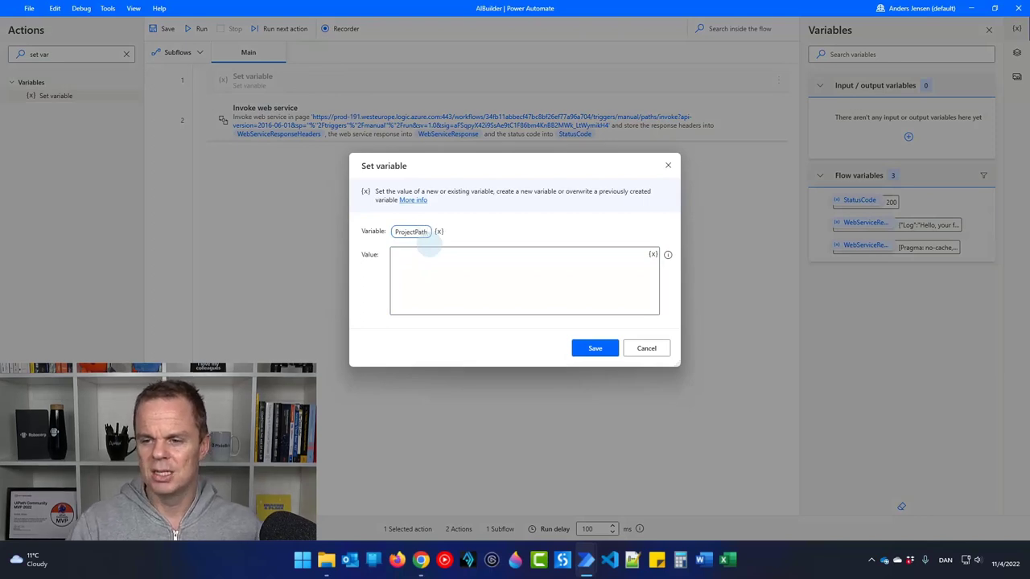
- Set the ProjectPath value to the copied desktop Invoice folder path without the surrounding quotation marks and save the action
{"action": "type", "text": "\"C:\\Users\\Anders Jensen\\OneDrive - Anders Jensen\\Desktop\\Invoice\""}
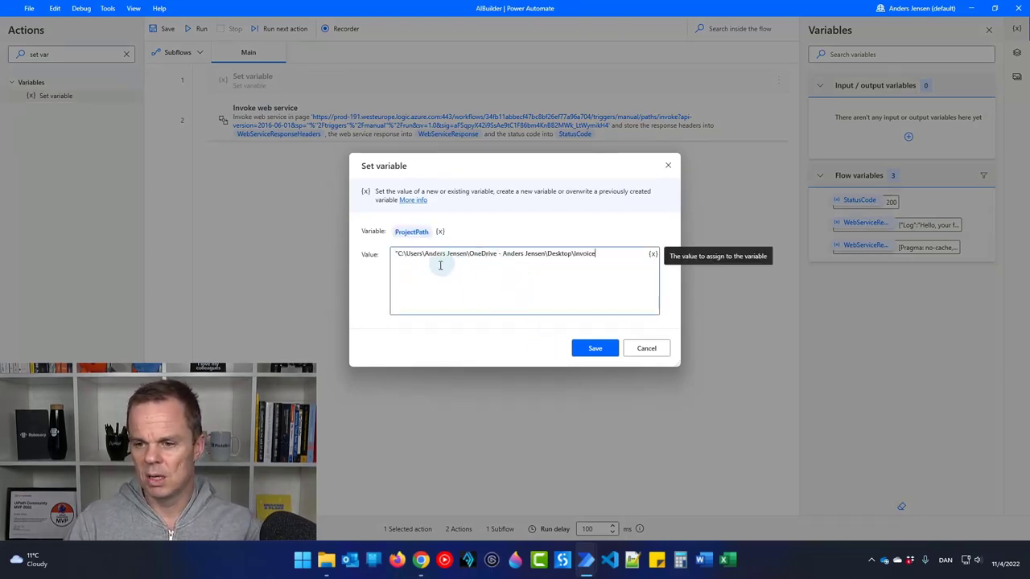
{"action": "left_click", "coordinate": [395, 255]}
{"action": "key", "text": "Delete"}
{"action": "key", "text": "End"}
{"action": "key", "text": "BackSpace"}
{"action": "key", "text": "Home"}
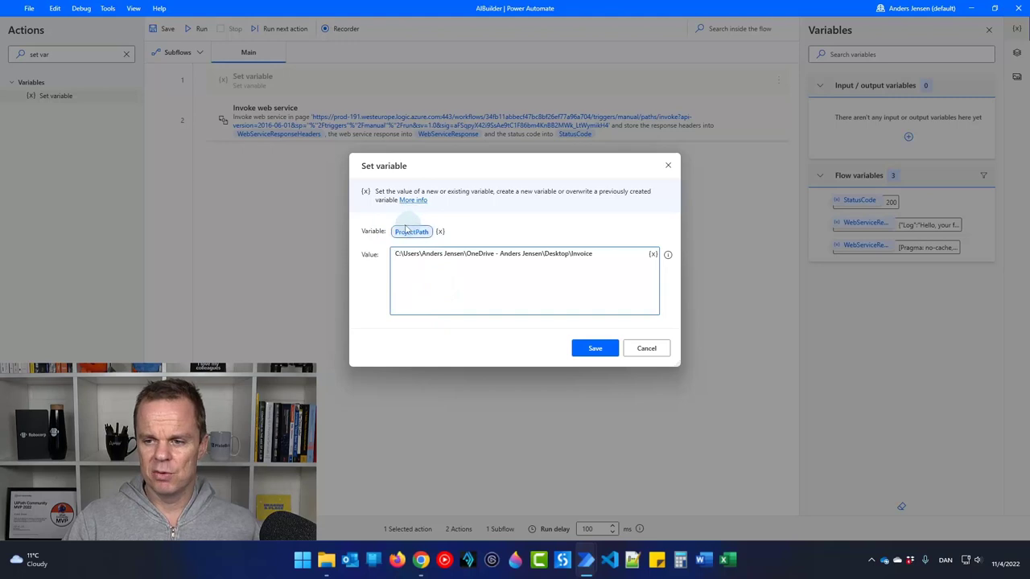
{"action": "left_click", "coordinate": [594, 348]}
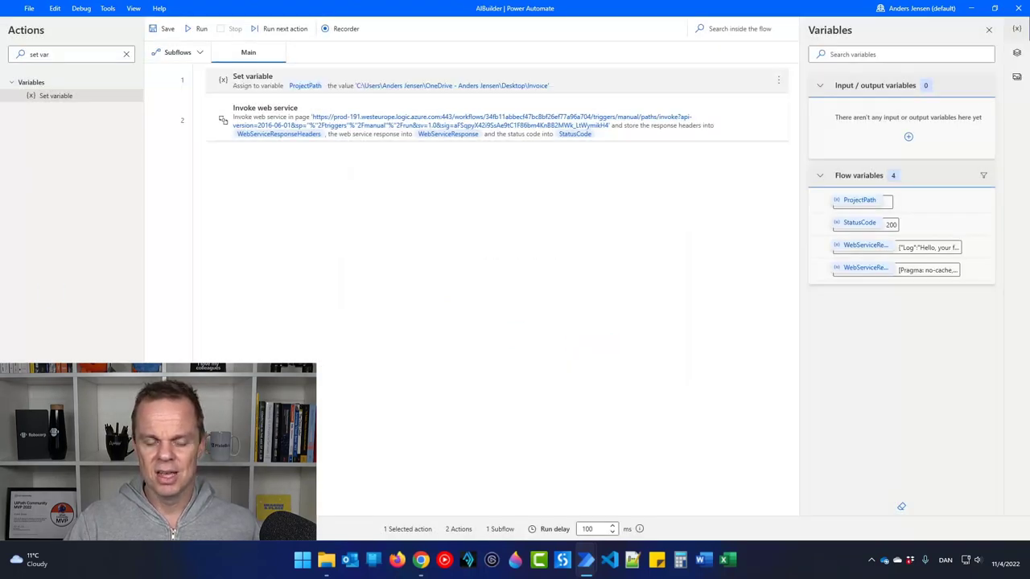
- Add a Get files in folder action after Set variable, using %ProjectPath% as the folder and including subfolders
{"action": "left_click", "coordinate": [127, 55]}
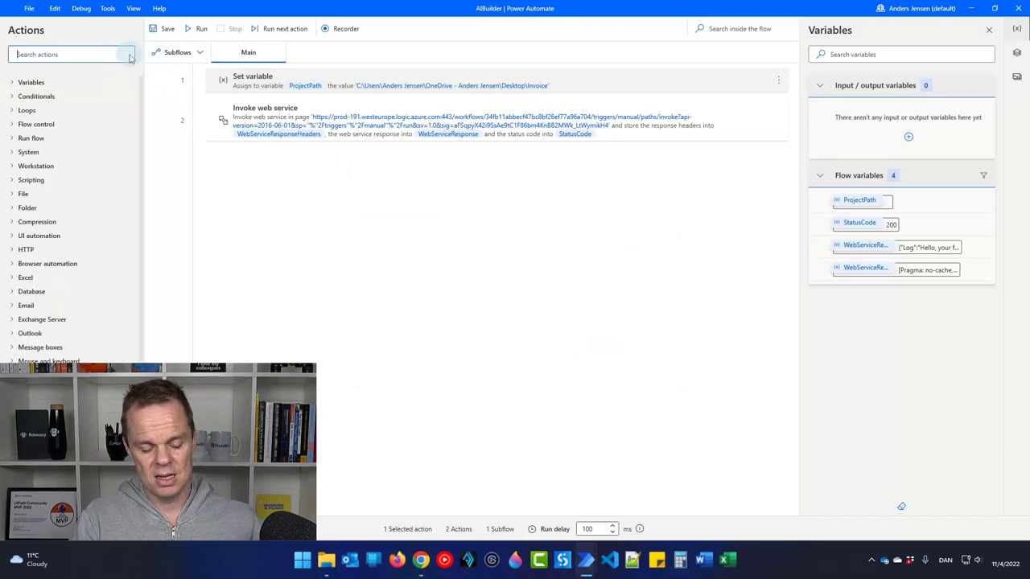
{"action": "type", "text": "get files"}
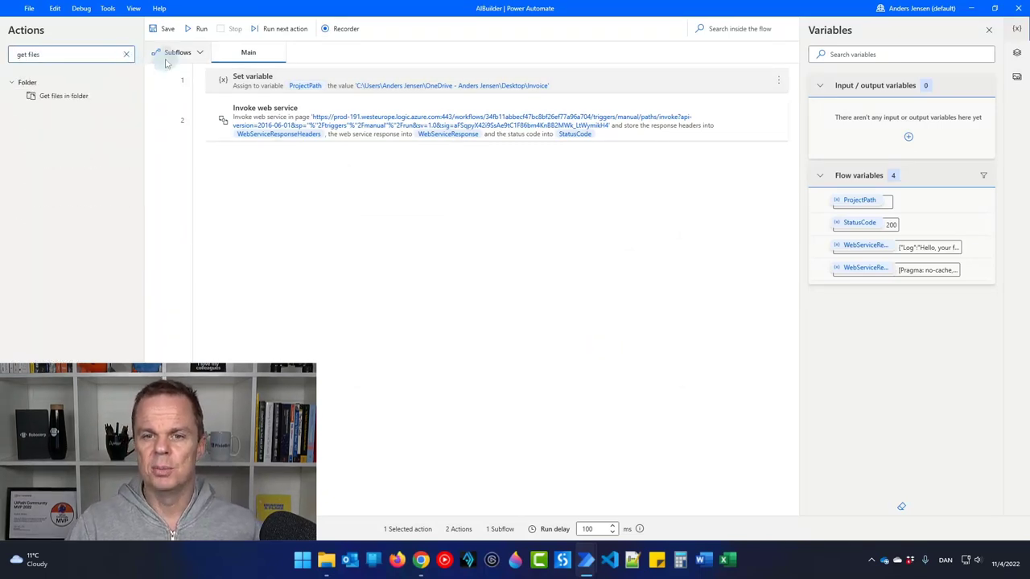
{"action": "left_click_drag", "start_coordinate": [64, 96], "coordinate": [295, 90]}
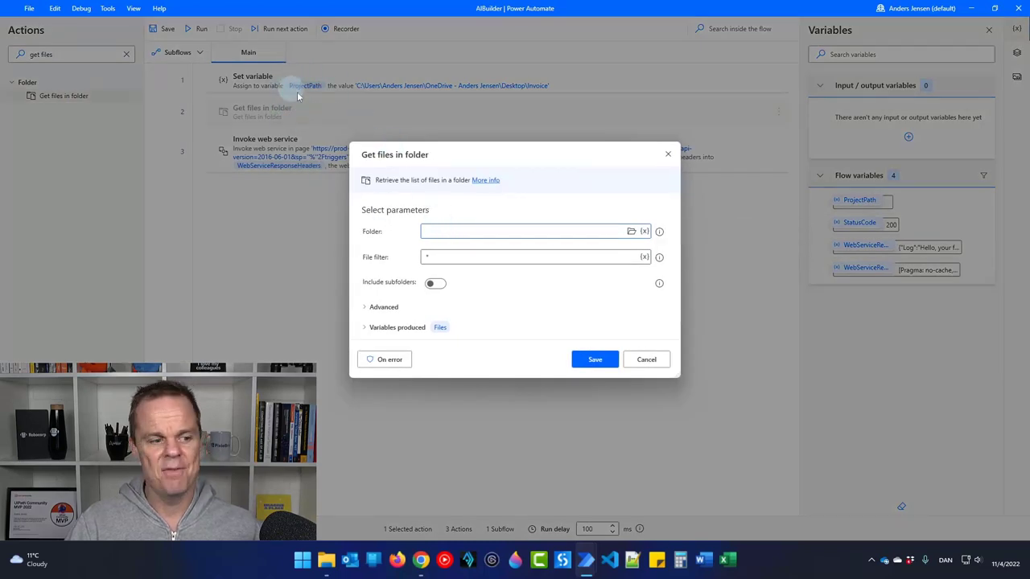
{"action": "left_click", "coordinate": [643, 232]}
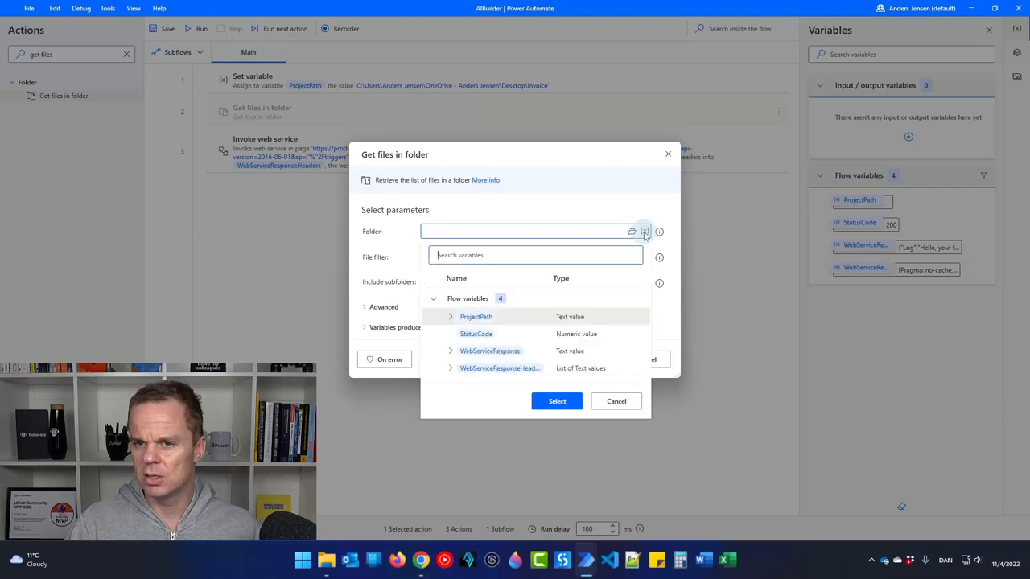
{"action": "double_click", "coordinate": [485, 322]}
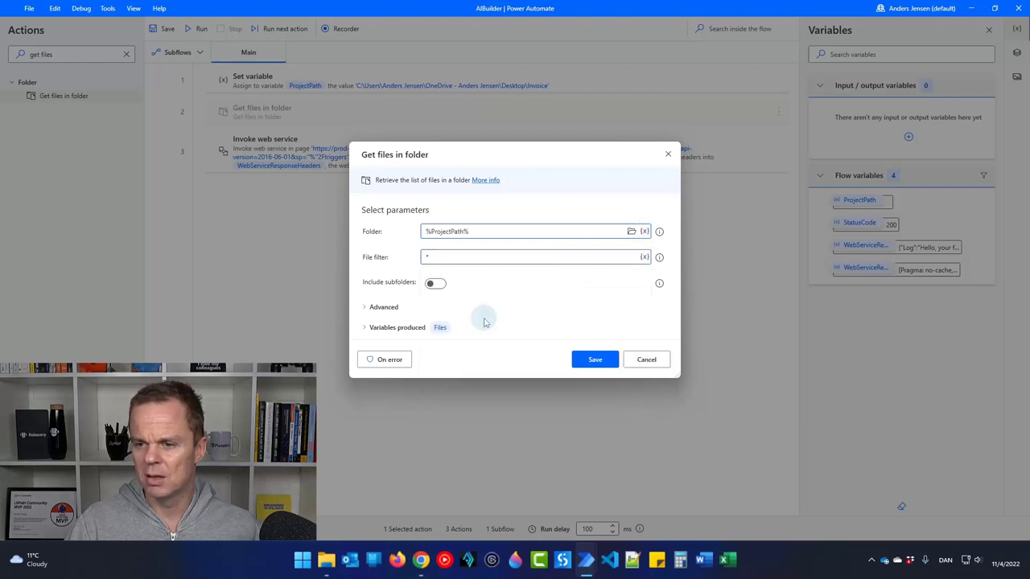
{"action": "left_click", "coordinate": [434, 284]}
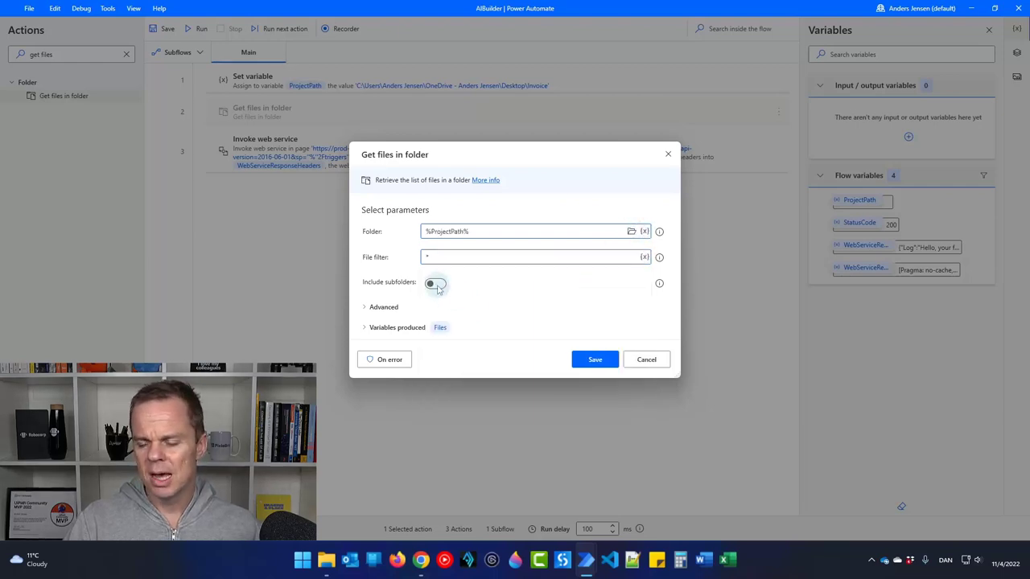
- Rename the produced file list variable to Invoices and save the Get files in folder action
{"action": "left_click", "coordinate": [439, 329]}
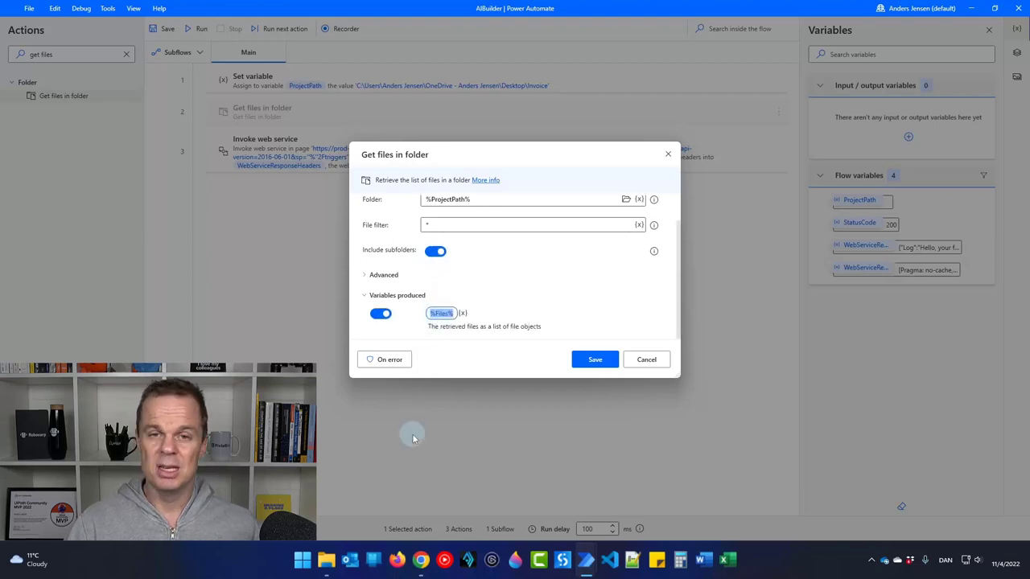
{"action": "type", "text": "In"}
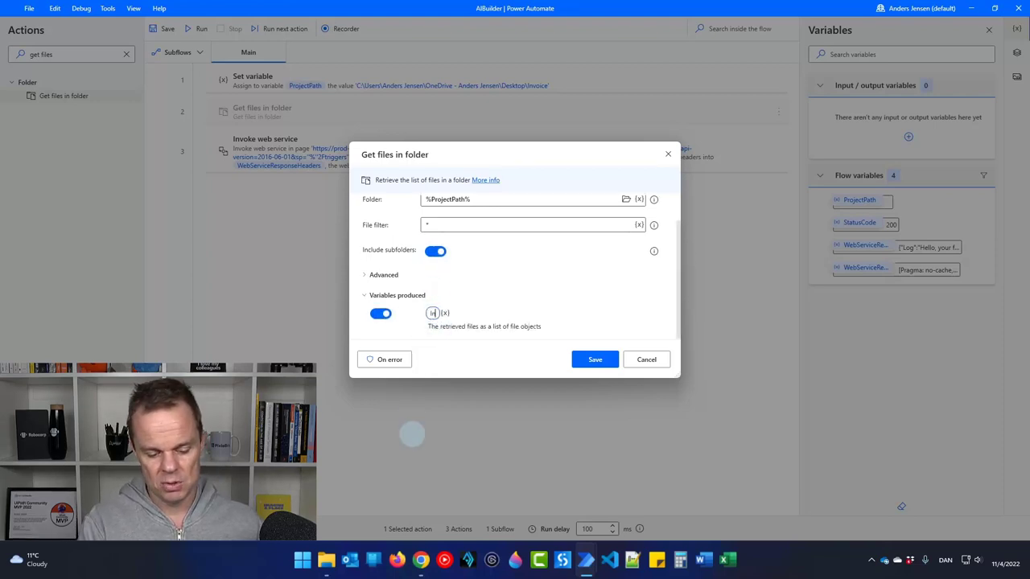
{"action": "type", "text": "voices"}
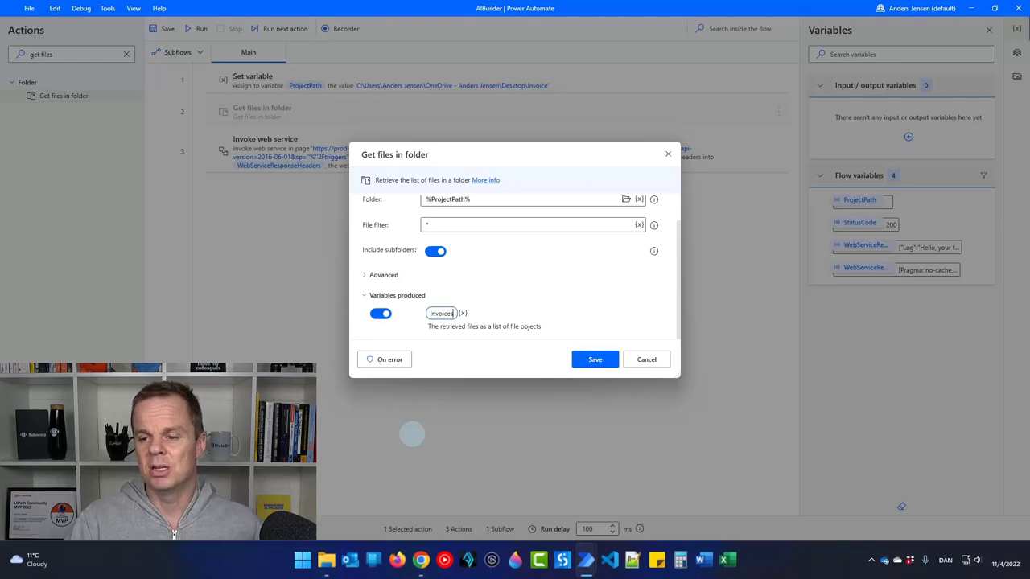
{"action": "left_click", "coordinate": [600, 362]}
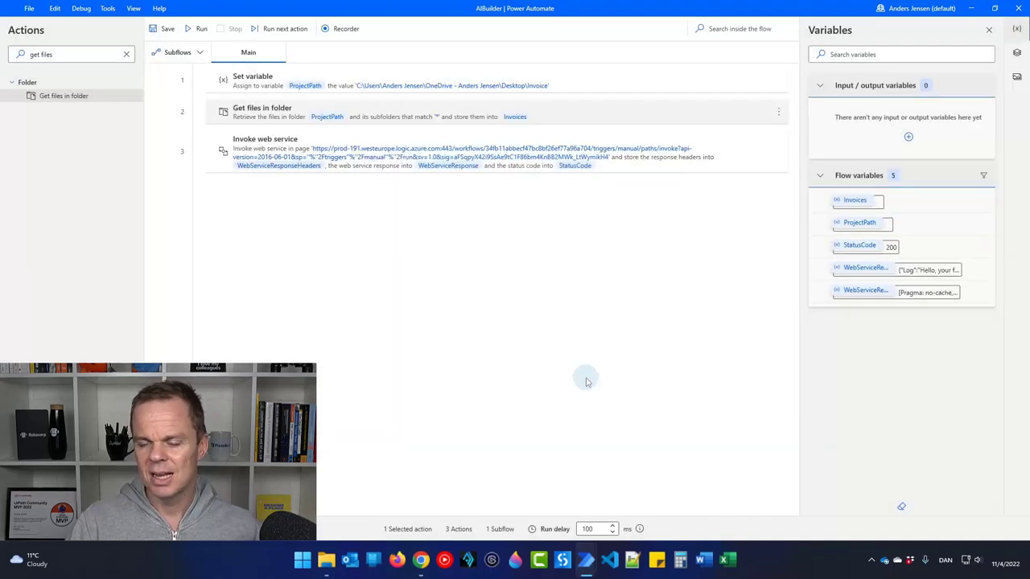
- Run the desktop flow and inspect the complete file list in the Invoices variable, then close the value viewer
{"action": "left_click", "coordinate": [196, 28]}
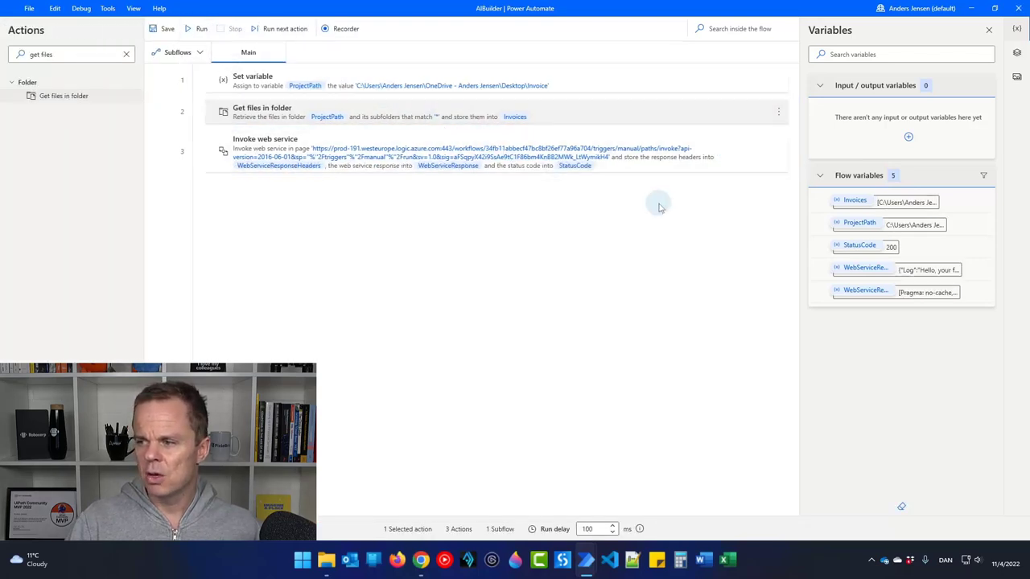
{"action": "double_click", "coordinate": [895, 203]}
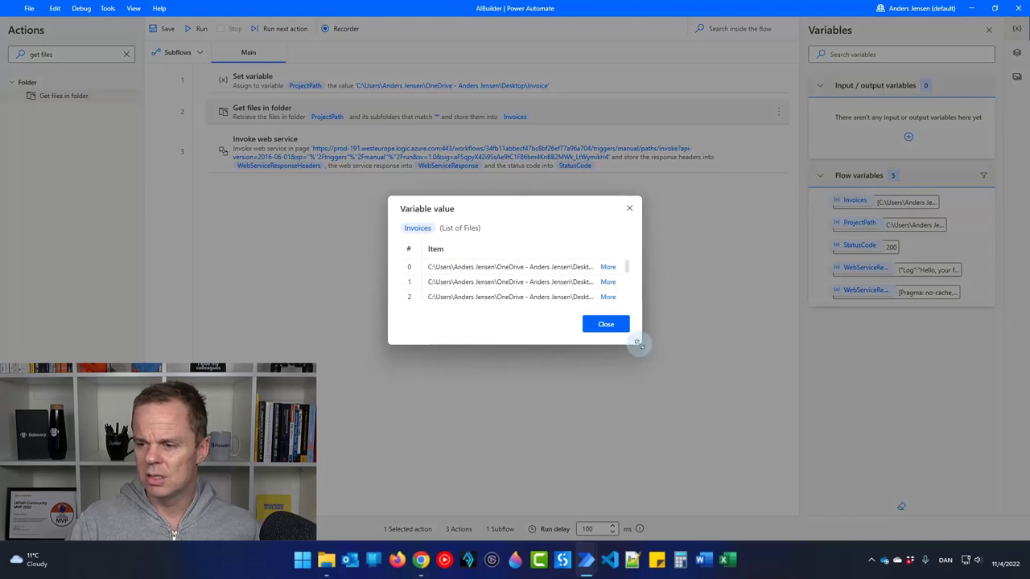
{"action": "left_click_drag", "start_coordinate": [640, 345], "coordinate": [827, 497]}
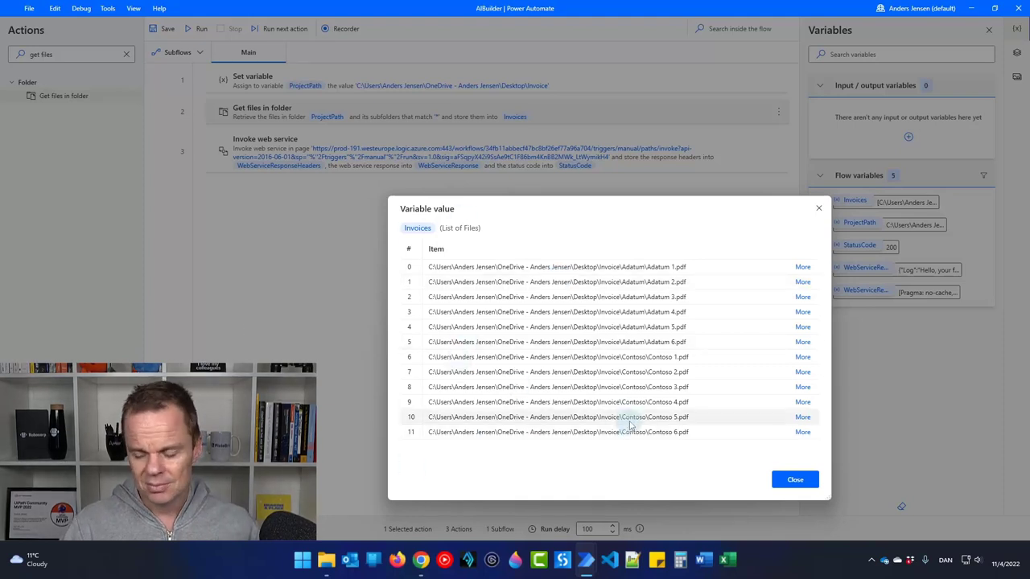
{"action": "left_click", "coordinate": [796, 480]}
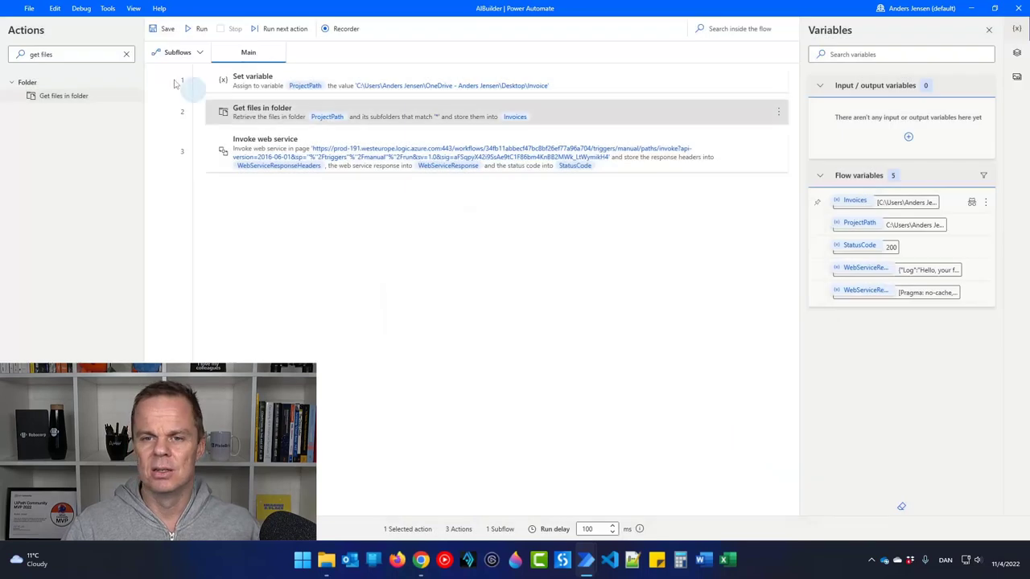
- Add a For each loop after the Get files in folder action, with %Invoices% as the value to iterate
{"action": "left_click", "coordinate": [127, 54]}
{"action": "type", "text": "fo"}
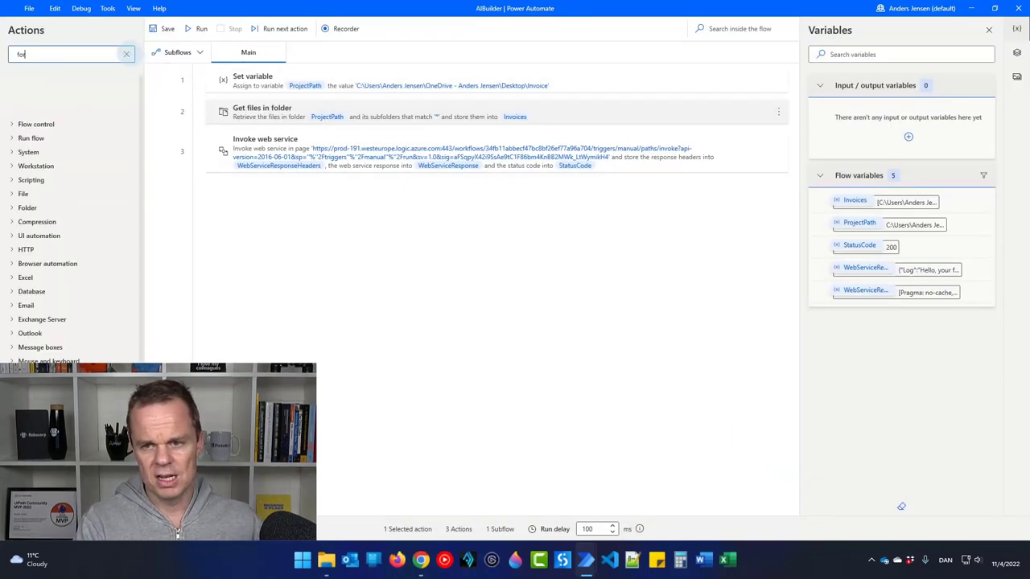
{"action": "type", "text": "r each"}
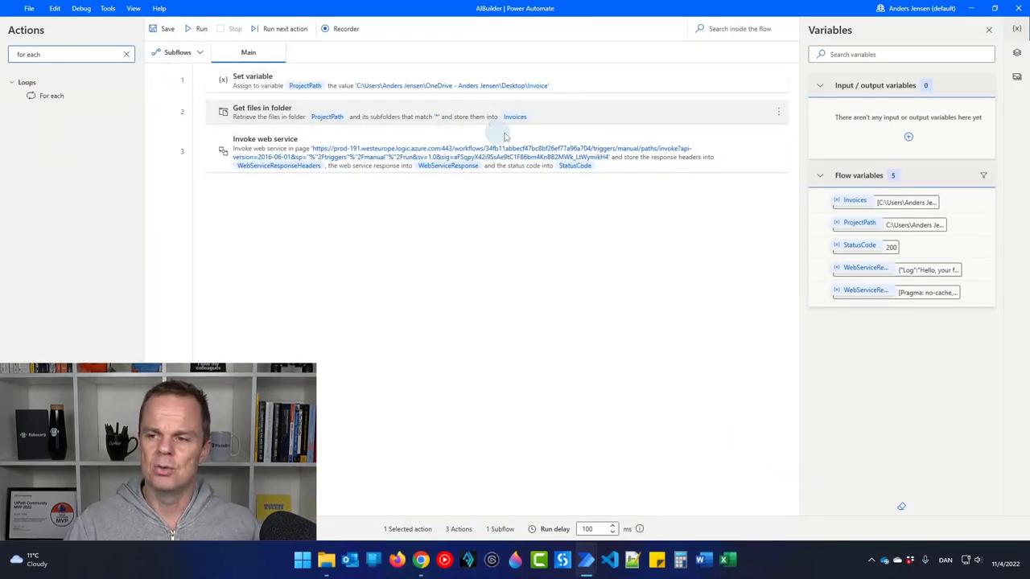
{"action": "left_click_drag", "start_coordinate": [55, 96], "coordinate": [268, 136]}
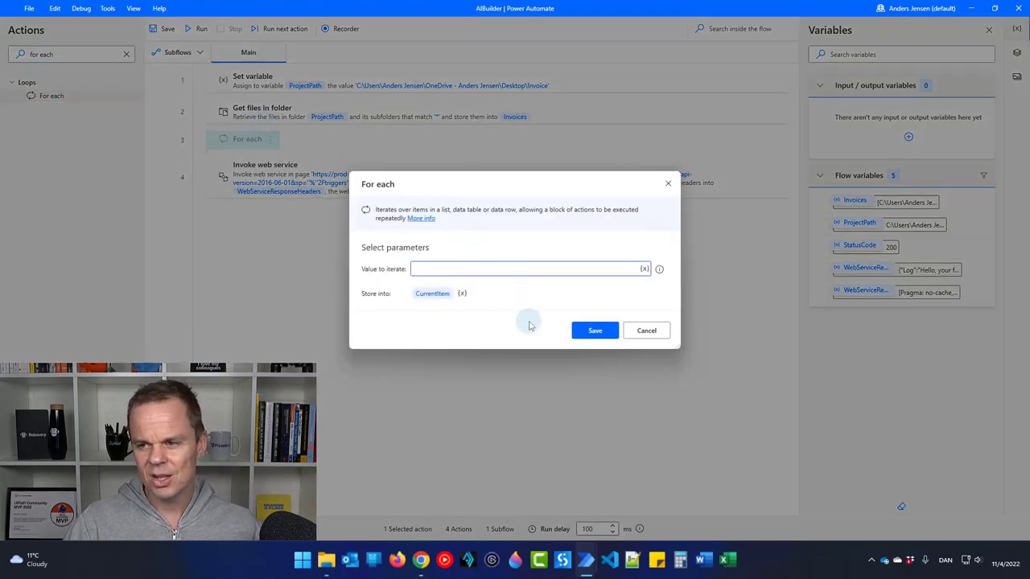
{"action": "left_click", "coordinate": [644, 269]}
{"action": "left_click", "coordinate": [464, 353]}
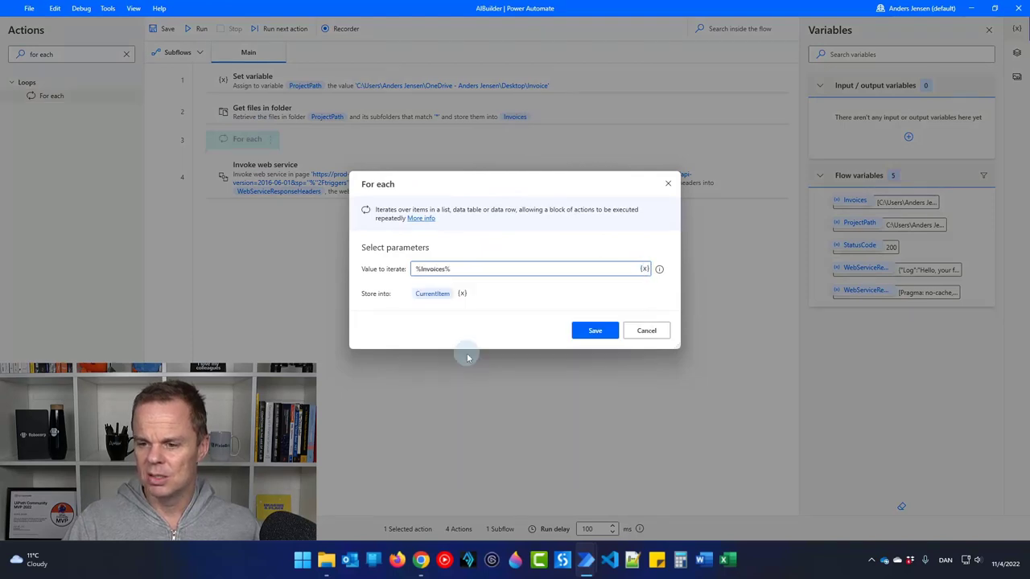
- Rename the loop's current item variable to Invoice and save the For each action
{"action": "left_click", "coordinate": [426, 296]}
{"action": "type", "text": "Invoice"}
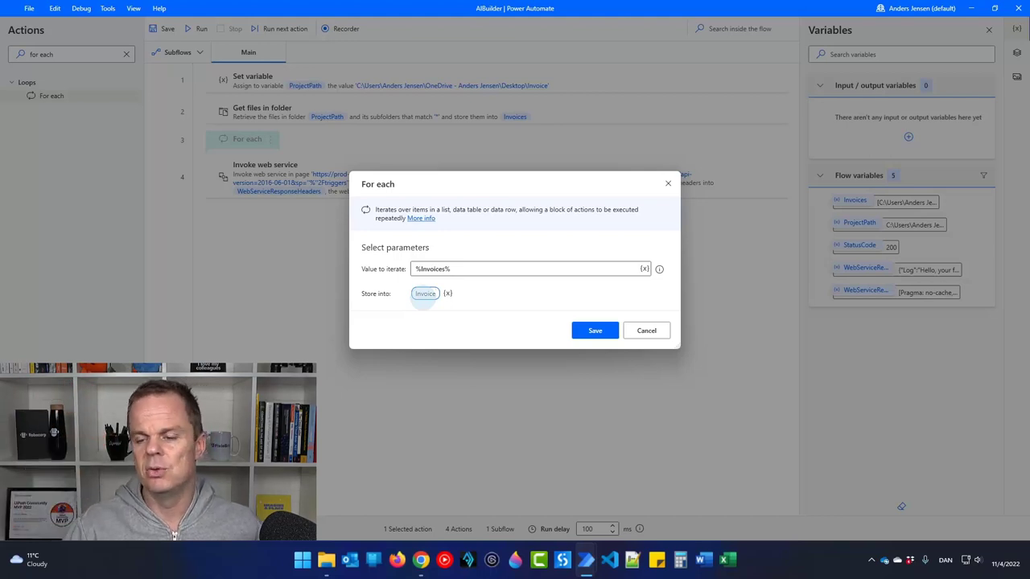
{"action": "left_click", "coordinate": [595, 330]}
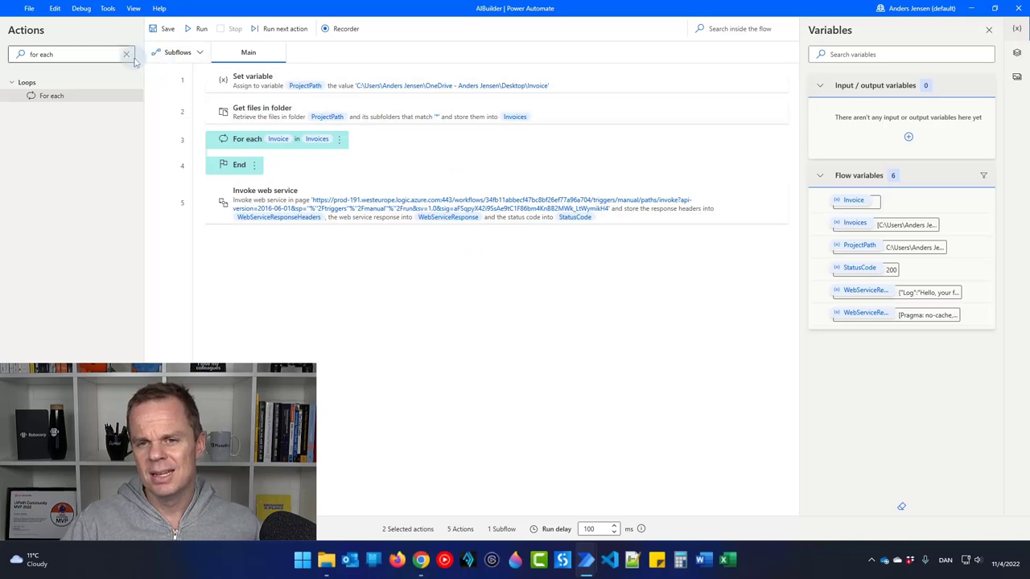
- Add a Display message action inside the For each loop with %Invoice% as the message to display, and save it
{"action": "left_click", "coordinate": [126, 55]}
{"action": "type", "text": "display"}
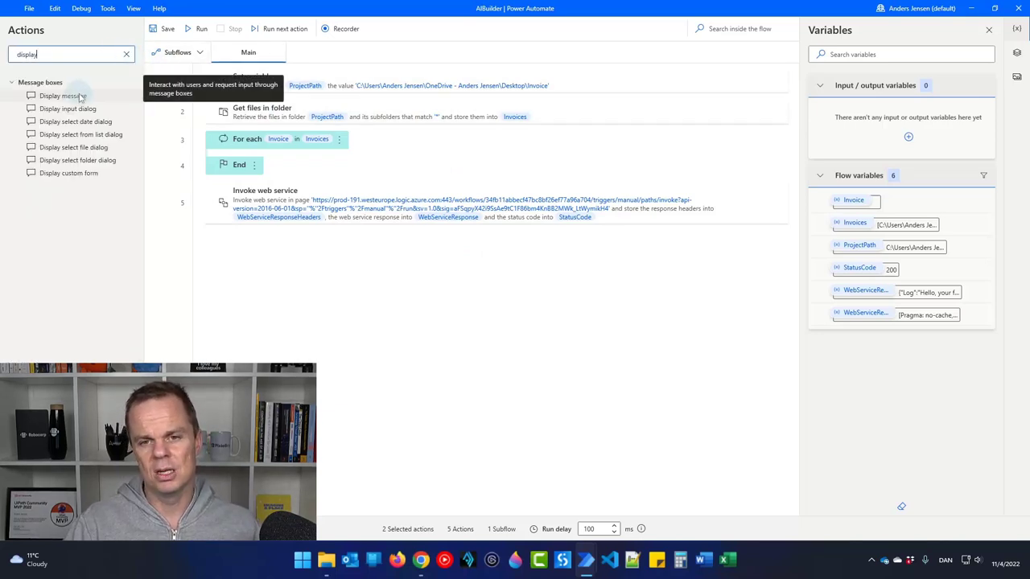
{"action": "left_click_drag", "start_coordinate": [80, 97], "coordinate": [275, 170]}
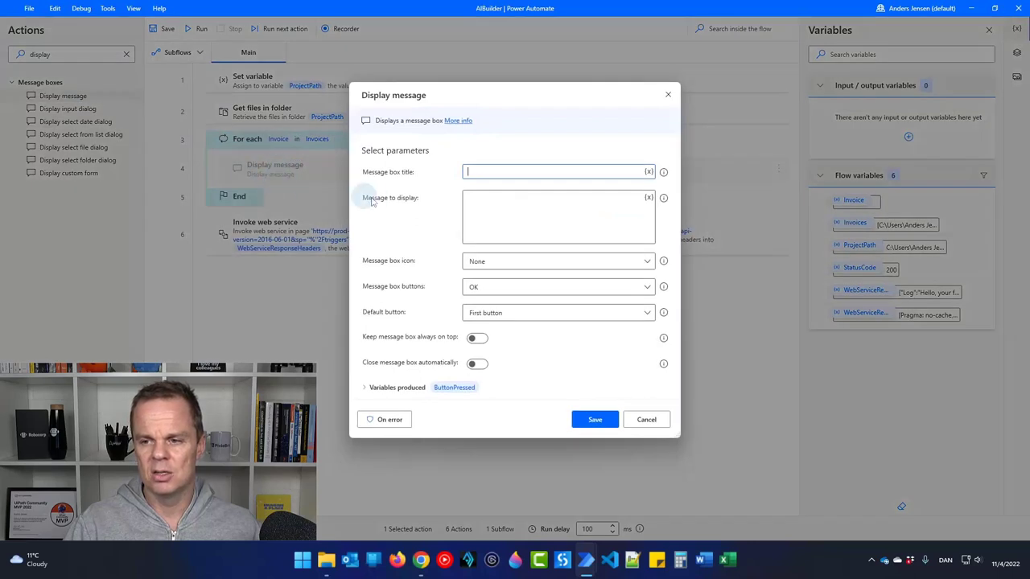
{"action": "left_click", "coordinate": [531, 207]}
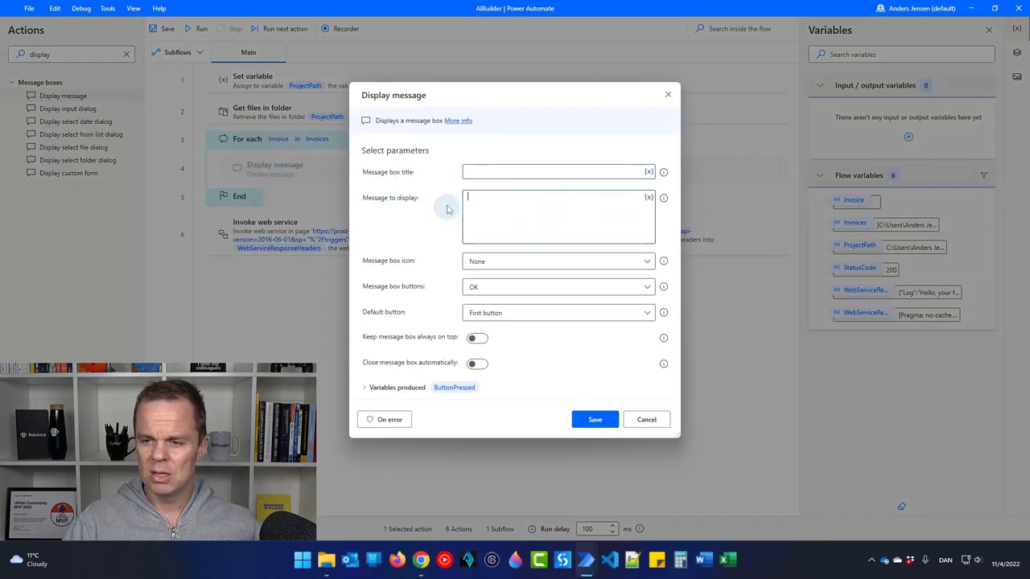
{"action": "left_click", "coordinate": [648, 198]}
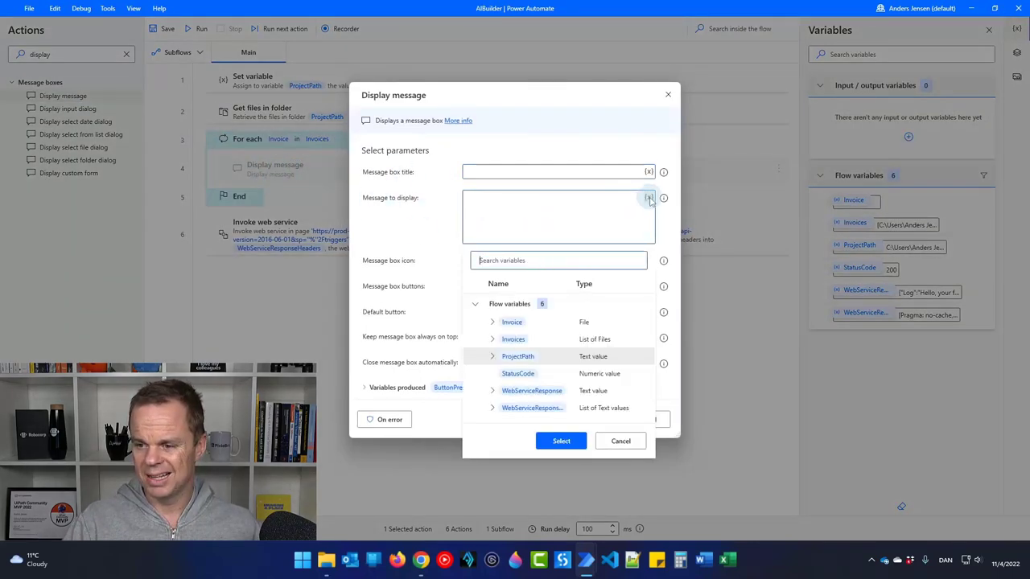
{"action": "double_click", "coordinate": [515, 325]}
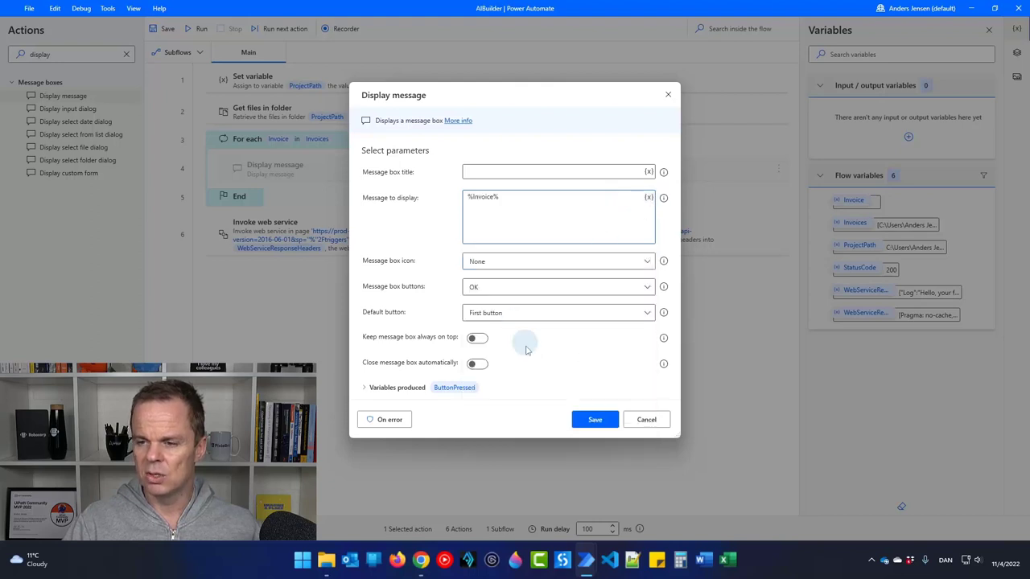
{"action": "left_click", "coordinate": [593, 419]}
- Run the desktop flow, copy the full invoice path from the first message box, and stop the run
{"action": "left_click", "coordinate": [202, 28]}
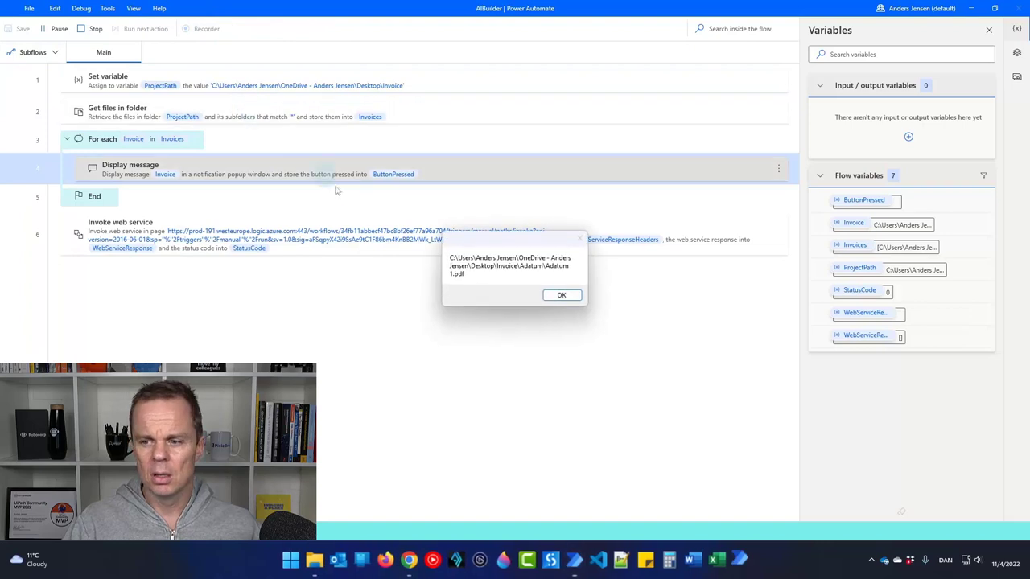
{"action": "left_click_drag", "start_coordinate": [467, 274], "coordinate": [448, 256]}
{"action": "key", "text": "ctrl+c"}
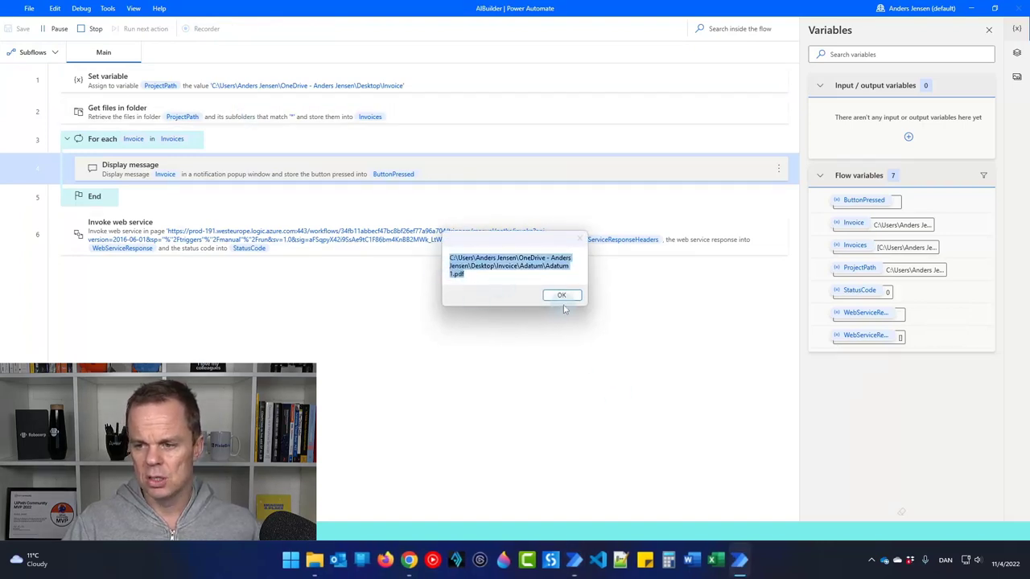
{"action": "left_click", "coordinate": [95, 34]}
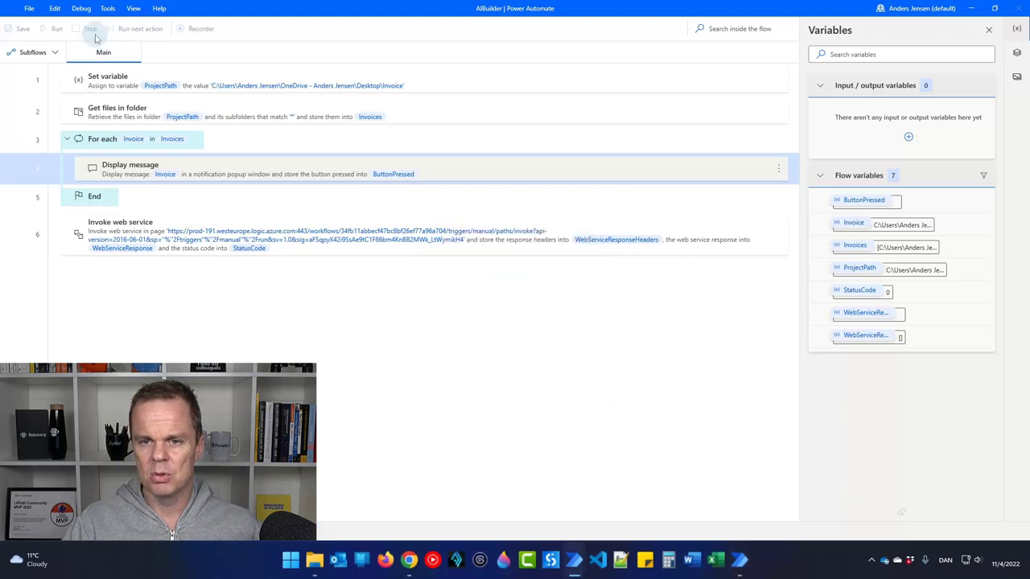
- Switch to a new Notepad document, paste the invoice path, and copy only the part before \Desktop
{"action": "left_click", "coordinate": [290, 560]}
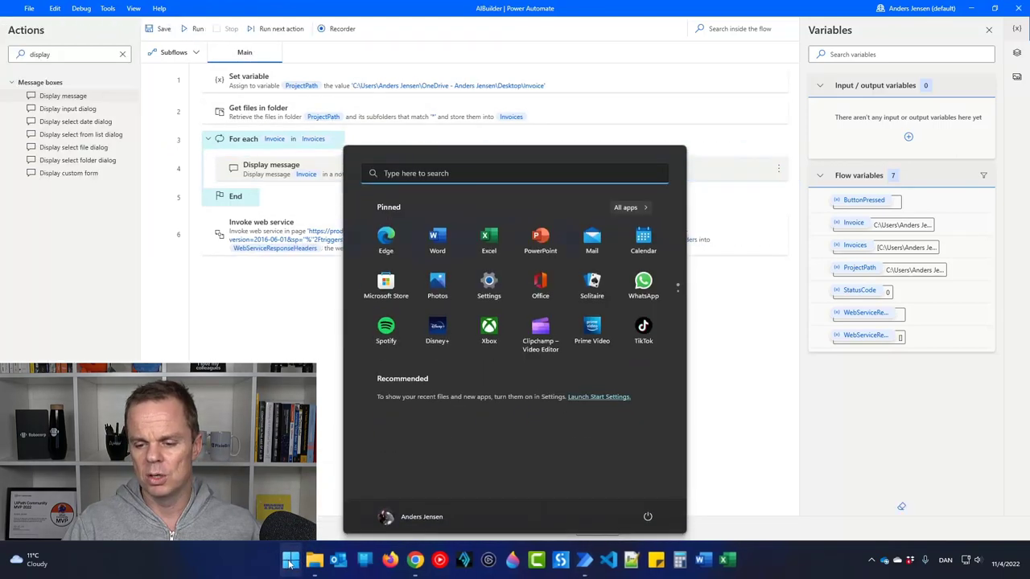
{"action": "left_click", "coordinate": [306, 563]}
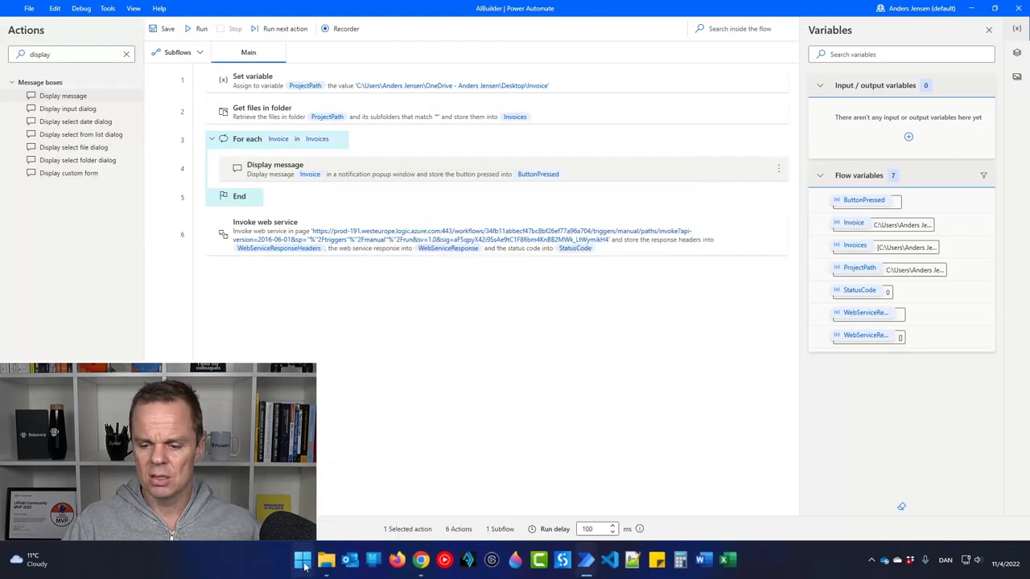
{"action": "left_click", "coordinate": [305, 563]}
{"action": "type", "text": "note"}
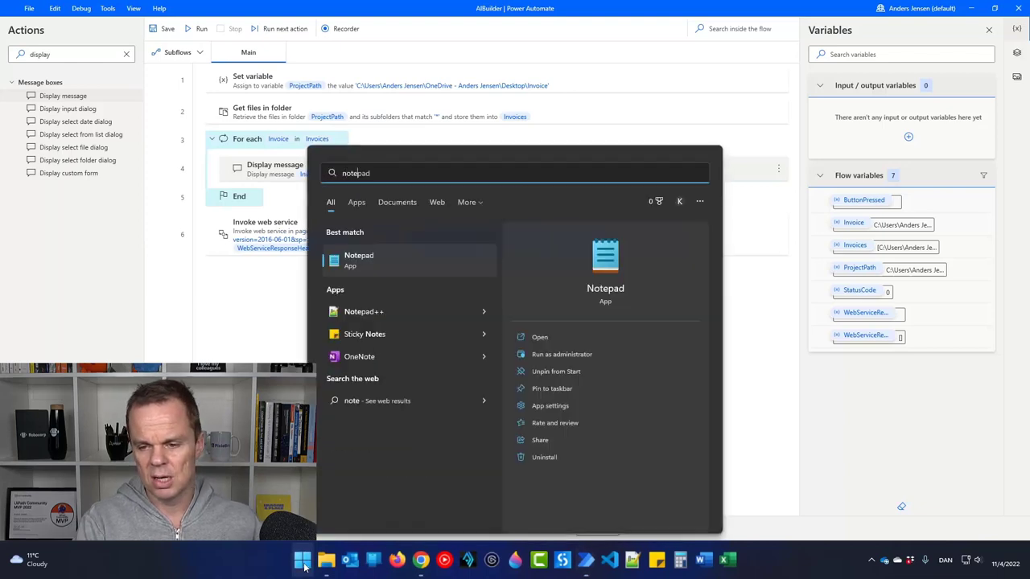
{"action": "key", "text": "Return"}
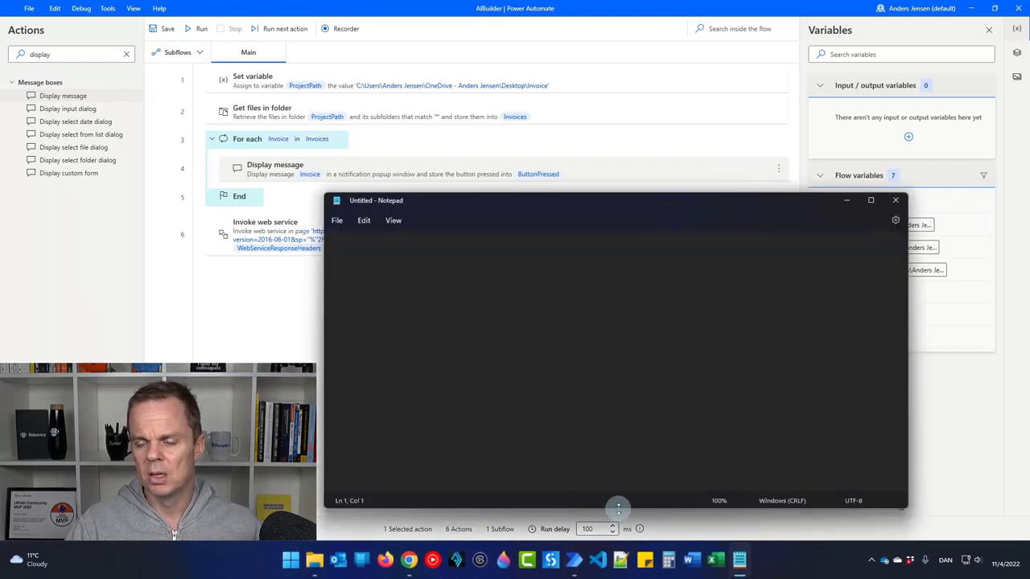
{"action": "key", "text": "ctrl+v"}
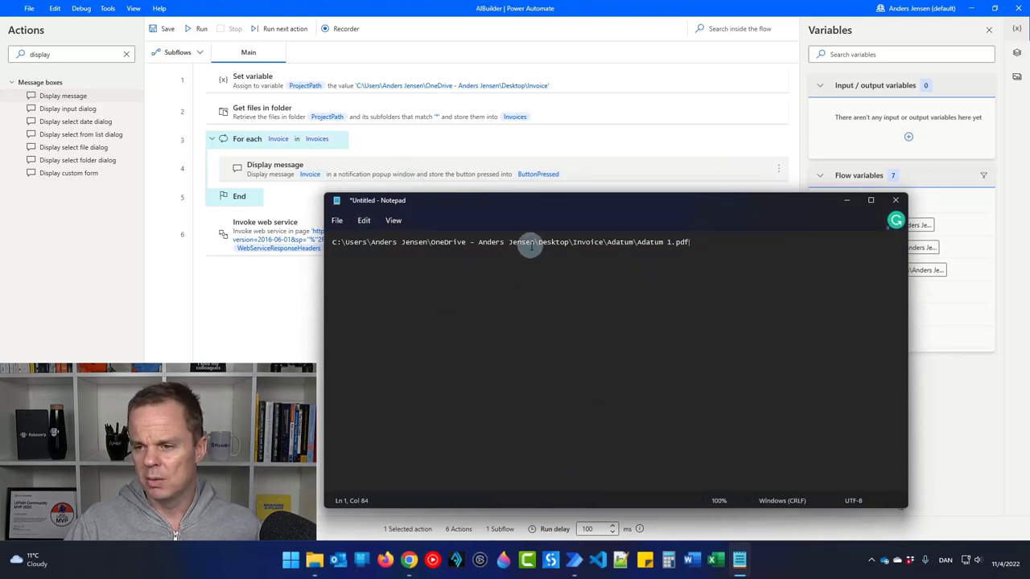
{"action": "left_click_drag", "start_coordinate": [533, 242], "coordinate": [322, 243]}
{"action": "key", "text": "ctrl+c"}
{"action": "mouse_move", "coordinate": [406, 551]}
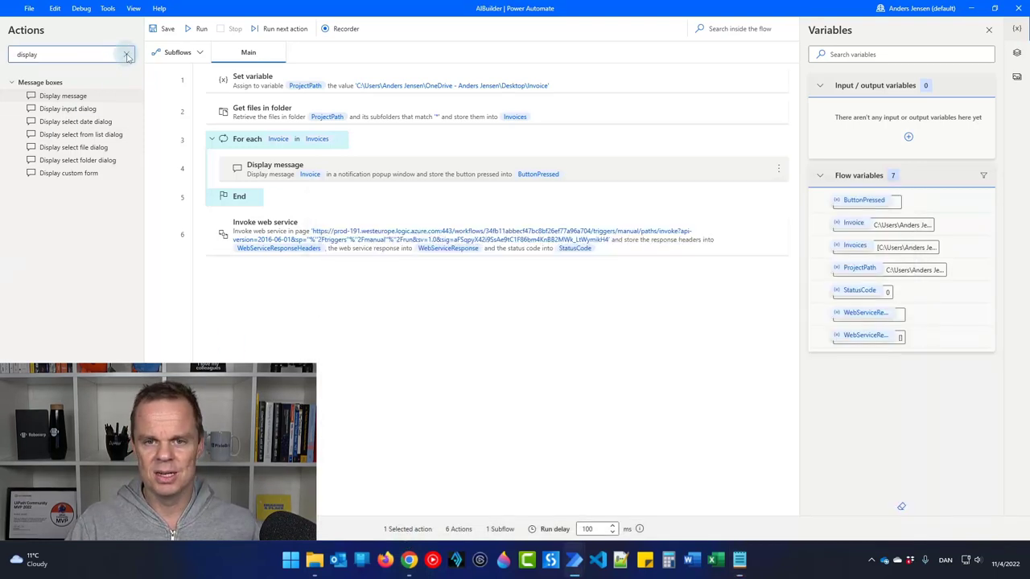
- Add a Replace text action before Display message in the loop, parsing %Invoice% and finding the copied user OneDrive folder path
{"action": "left_click", "coordinate": [126, 54]}
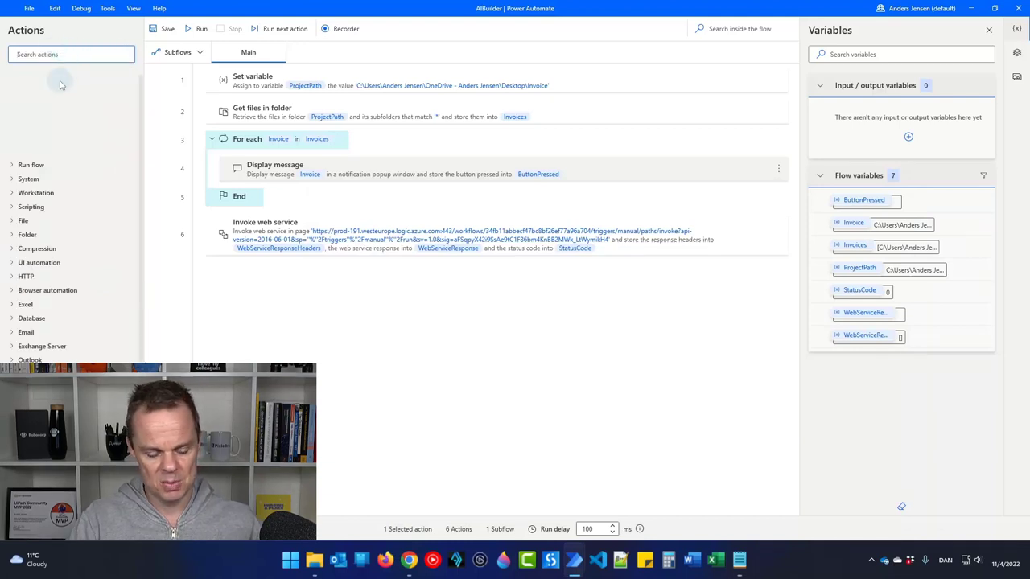
{"action": "type", "text": "replace"}
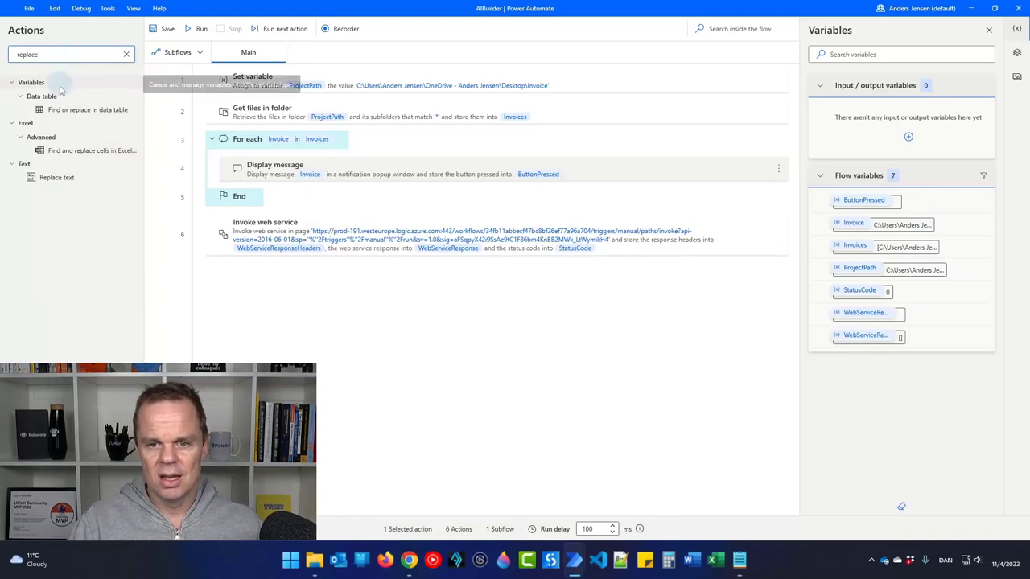
{"action": "left_click_drag", "start_coordinate": [55, 184], "coordinate": [336, 154]}
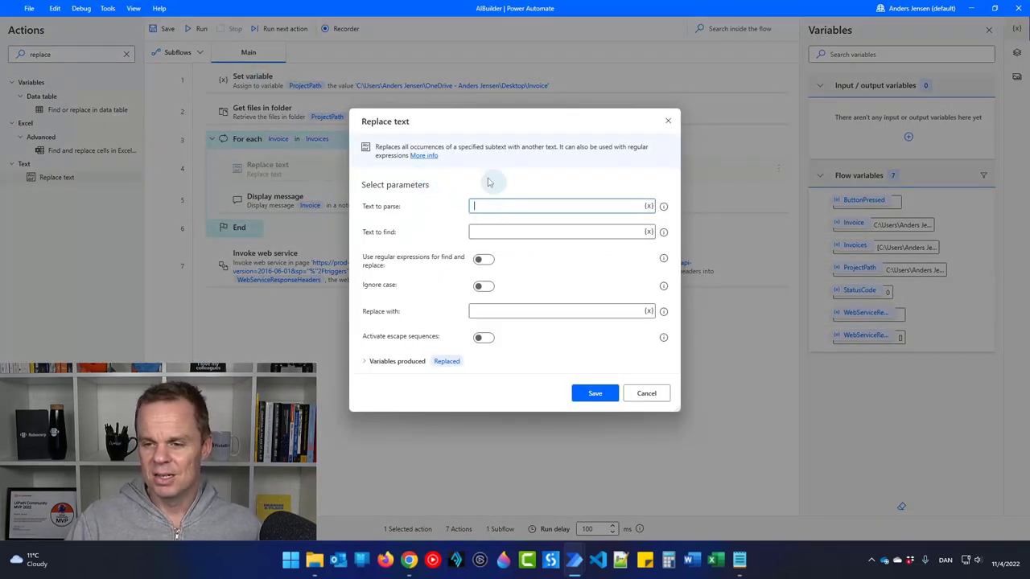
{"action": "left_click_drag", "start_coordinate": [474, 125], "coordinate": [553, 158]}
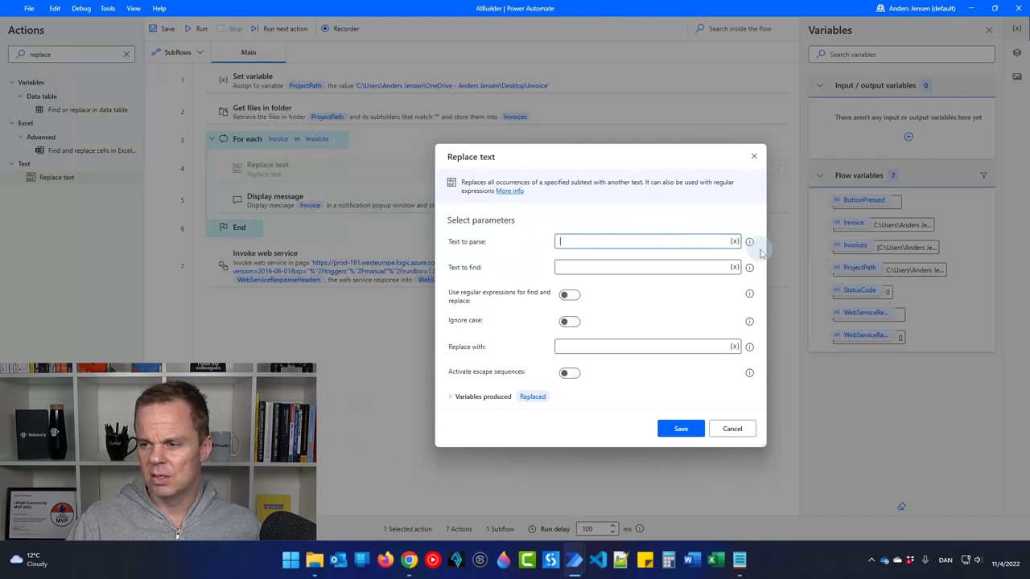
{"action": "left_click", "coordinate": [734, 241]}
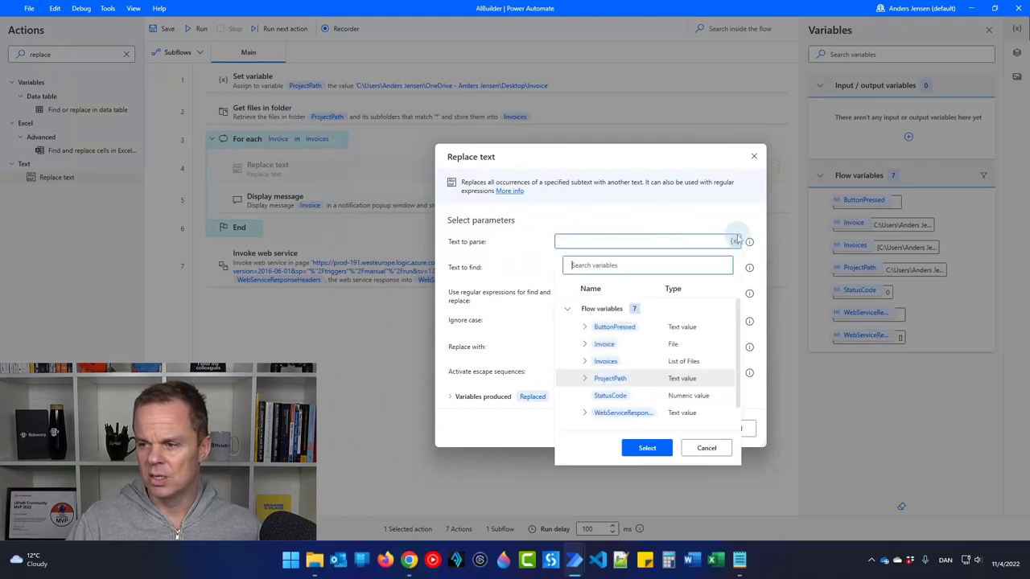
{"action": "double_click", "coordinate": [608, 344]}
{"action": "left_click", "coordinate": [576, 267]}
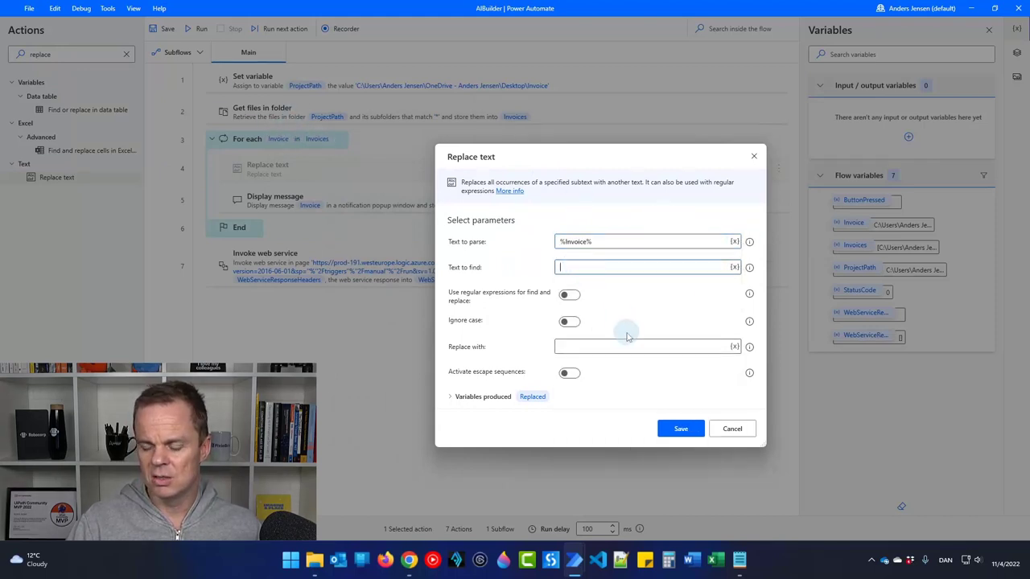
{"action": "key", "text": "ctrl+v"}
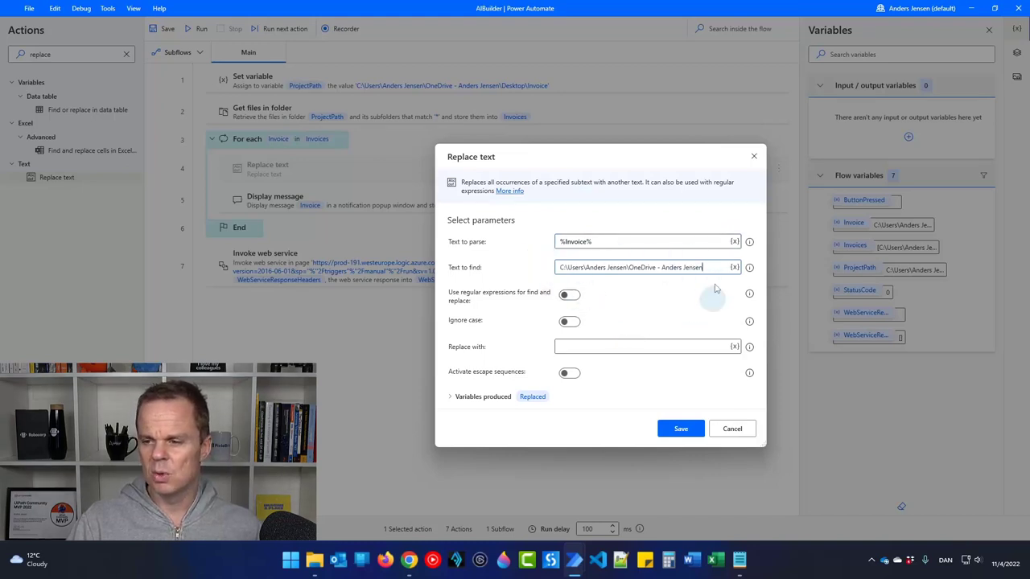
- Set the replacement to an empty-string expression between percent signs and store the produced text in the existing Invoice variable
{"action": "left_click", "coordinate": [600, 346]}
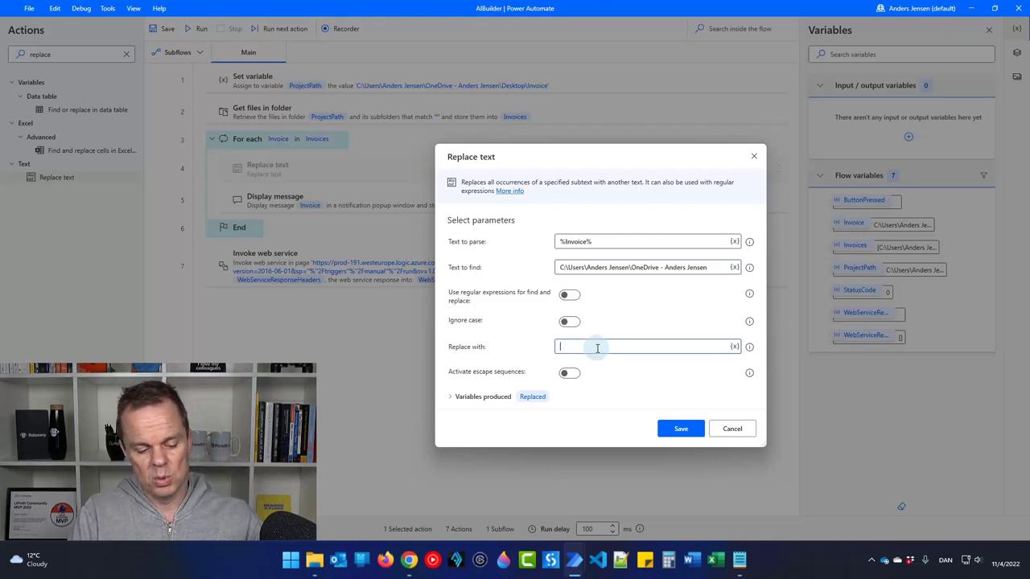
{"action": "type", "text": "%%"}
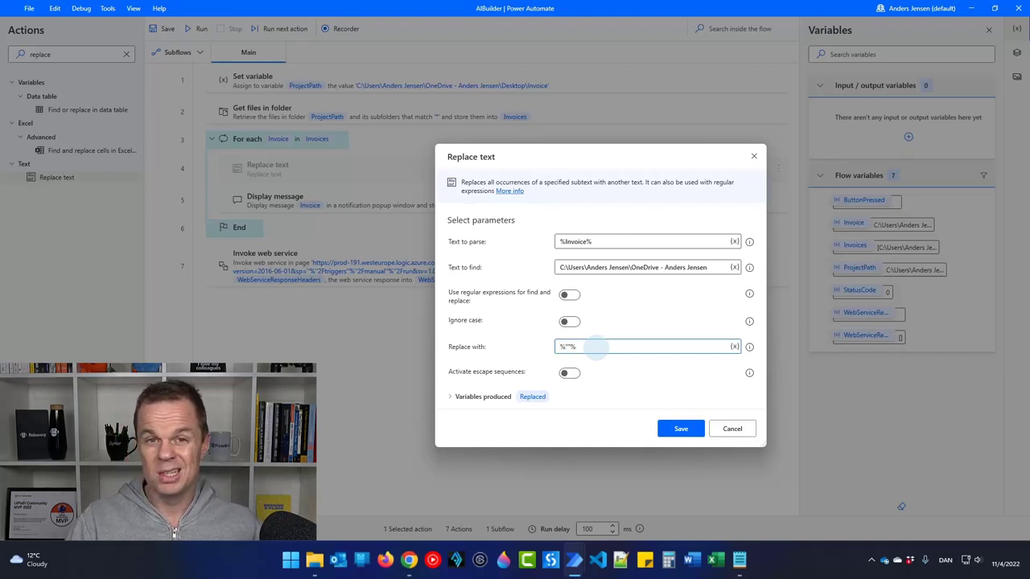
{"action": "left_click", "coordinate": [530, 395]}
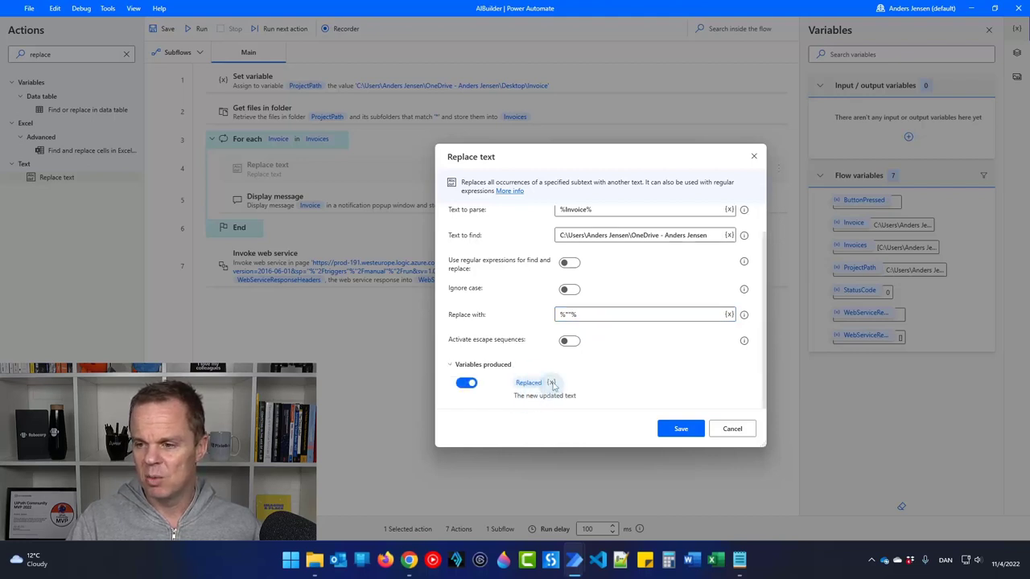
{"action": "left_click", "coordinate": [551, 382]}
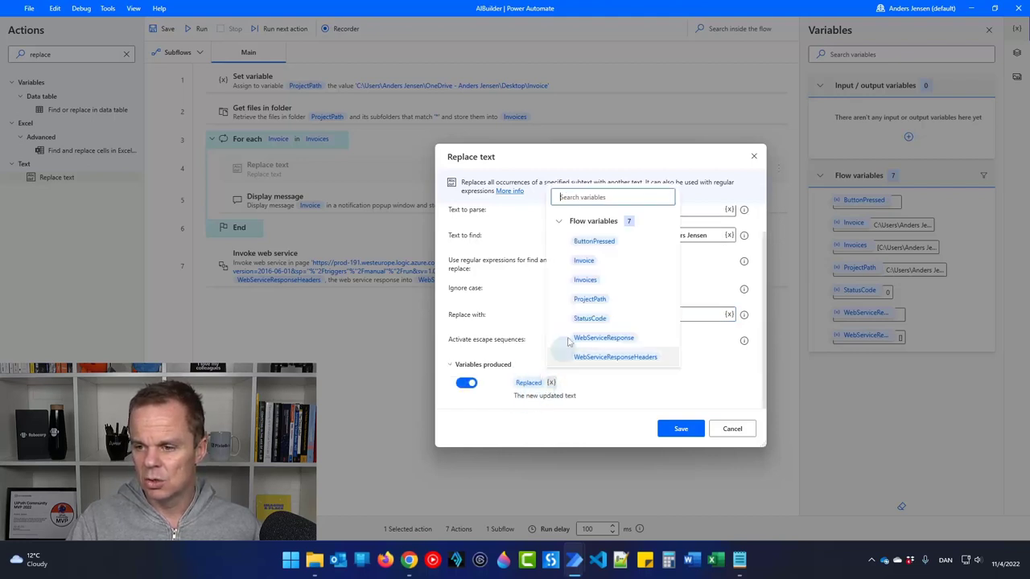
{"action": "left_click", "coordinate": [583, 260]}
- Store the replaced text in the Invoice variable and re-enter the empty-string expression %''% as the replacement
{"action": "left_click", "coordinate": [568, 262]}
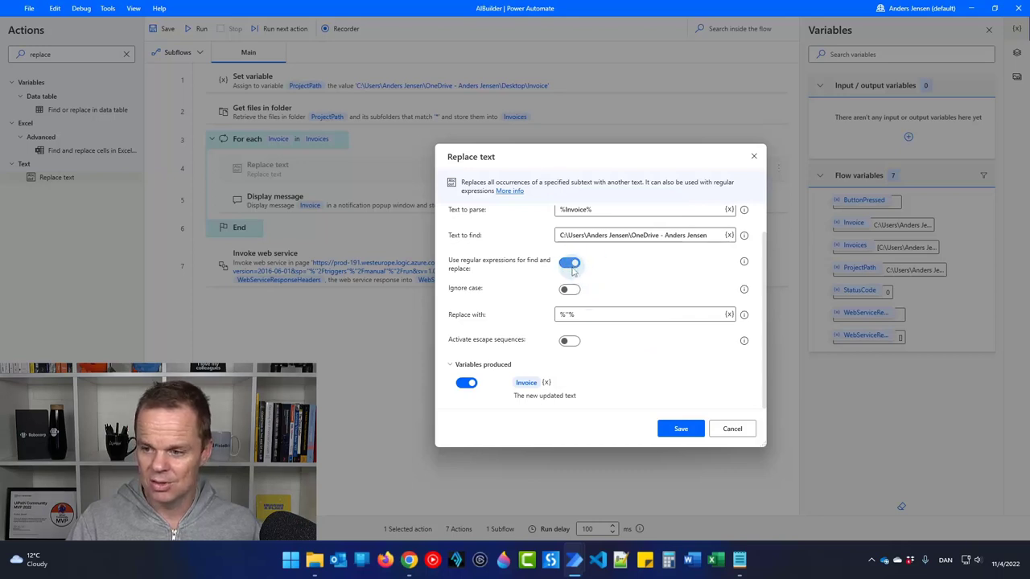
{"action": "left_click", "coordinate": [566, 314]}
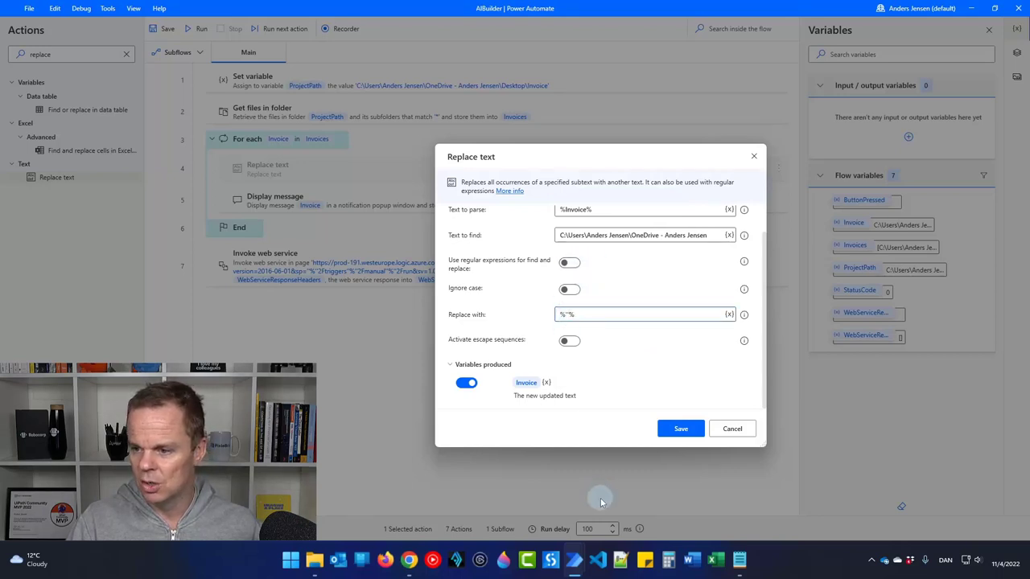
{"action": "type", "text": "%''"}
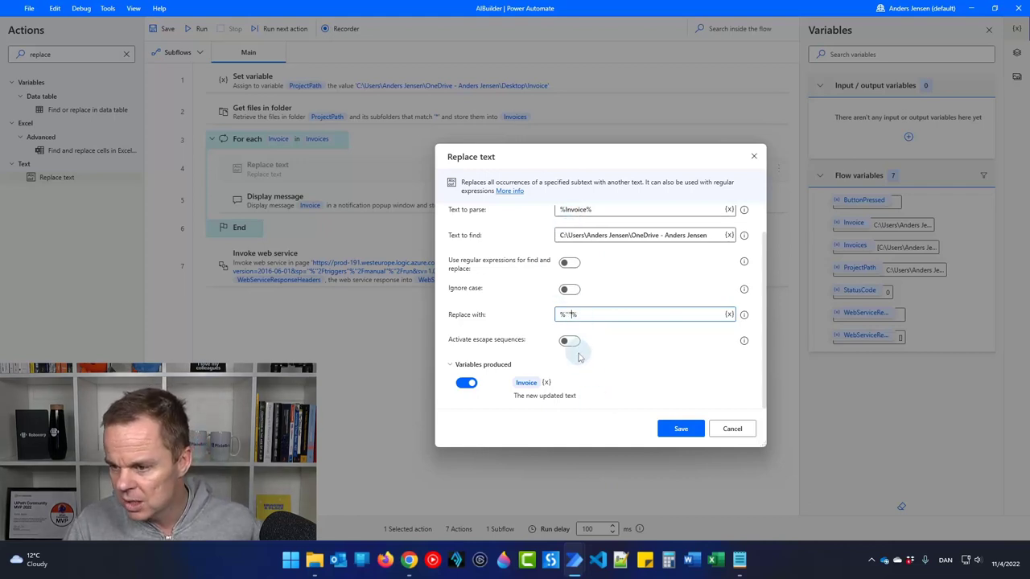
{"action": "key", "text": "BackSpace"}
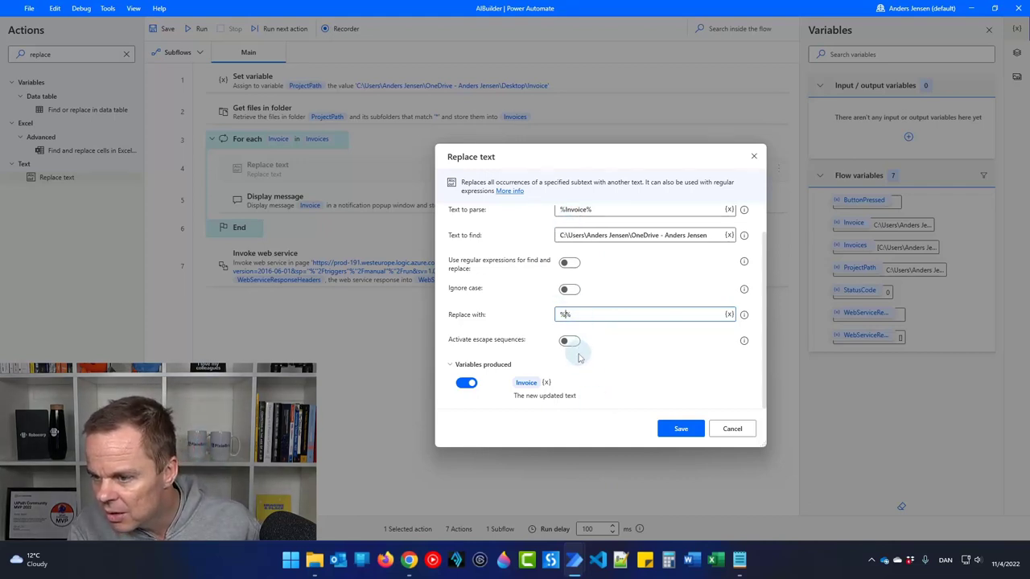
{"action": "type", "text": "'"}
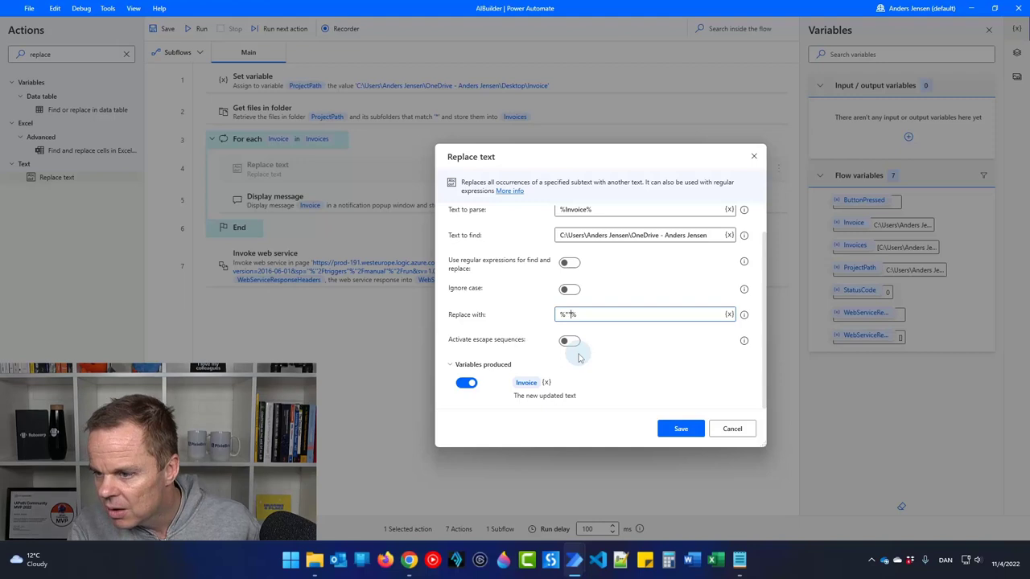
- Save the Replace text action, run the flow to check the shortened invoice path in the message box, and stop the run
{"action": "left_click", "coordinate": [678, 430]}
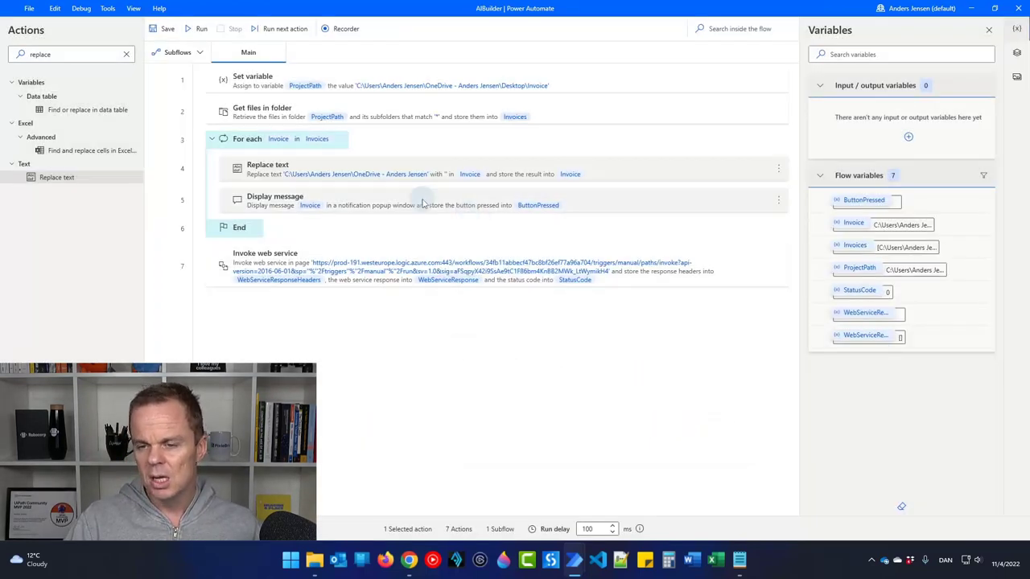
{"action": "left_click", "coordinate": [195, 32]}
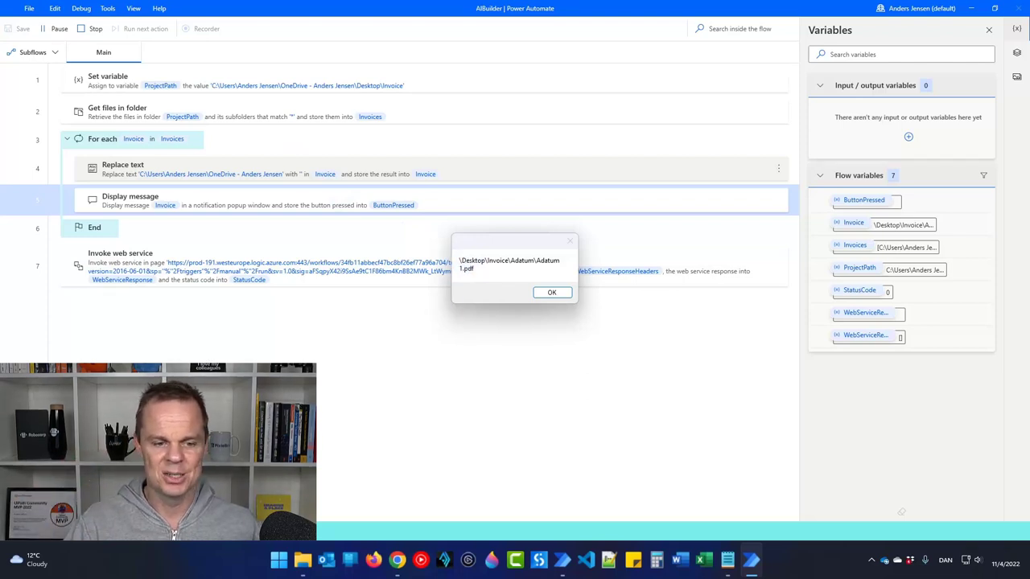
{"action": "left_click", "coordinate": [93, 31]}
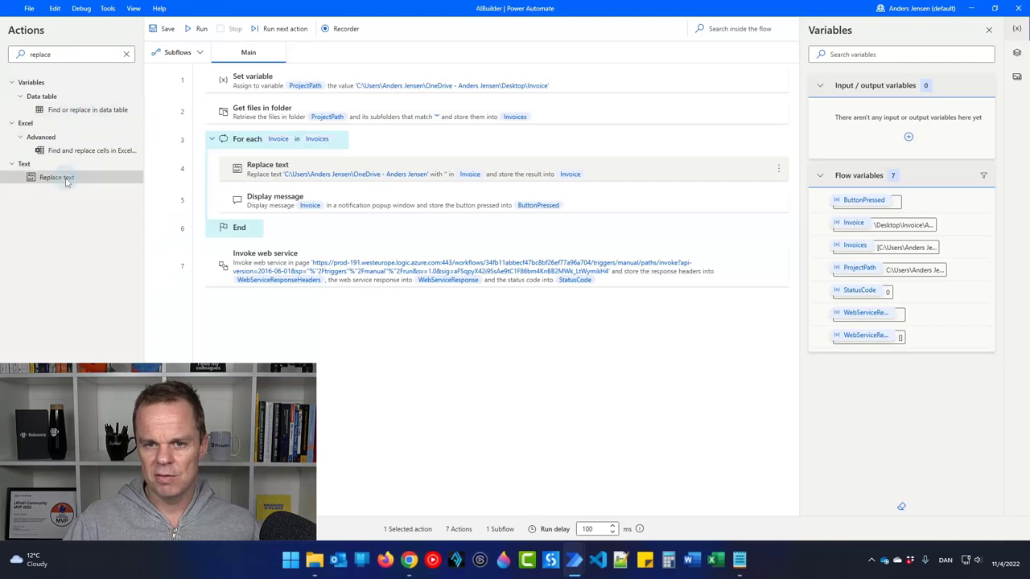
- Add a second Replace text action before Display message, replacing \ with / in %Invoice% and storing the result in the Invoice variable
{"action": "left_click_drag", "start_coordinate": [70, 177], "coordinate": [273, 193]}
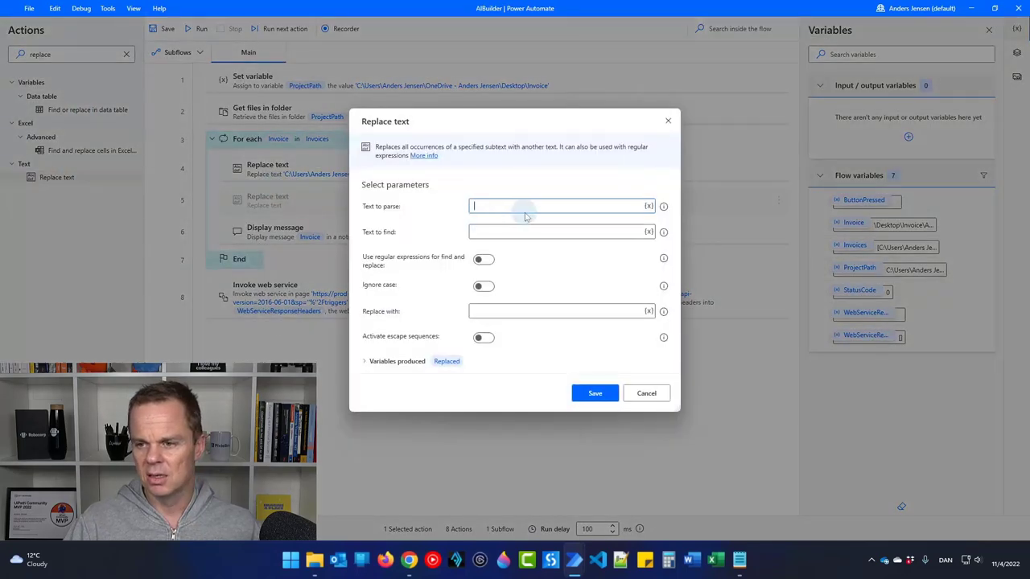
{"action": "left_click_drag", "start_coordinate": [591, 130], "coordinate": [745, 199]}
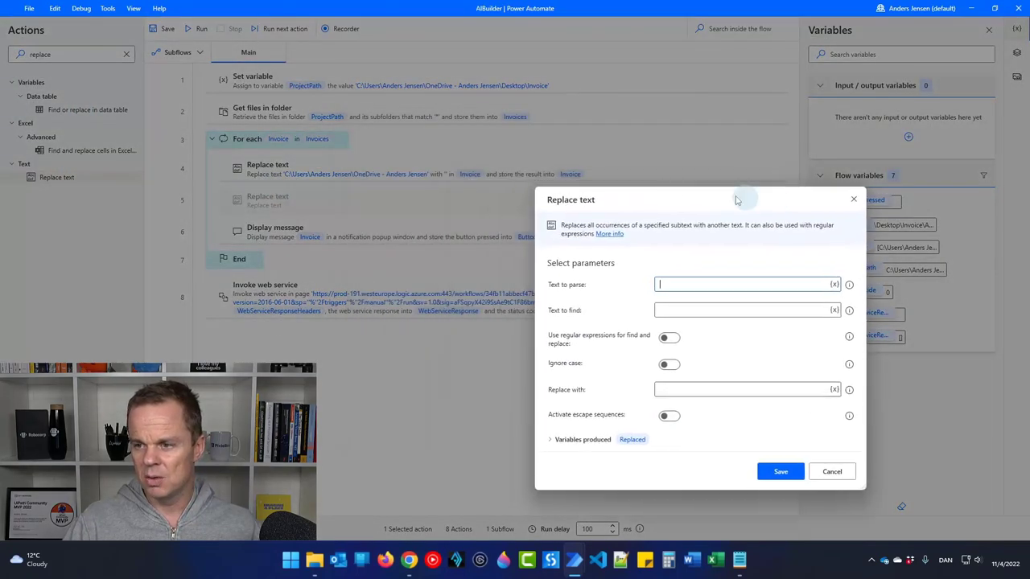
{"action": "left_click", "coordinate": [835, 285]}
{"action": "double_click", "coordinate": [701, 387]}
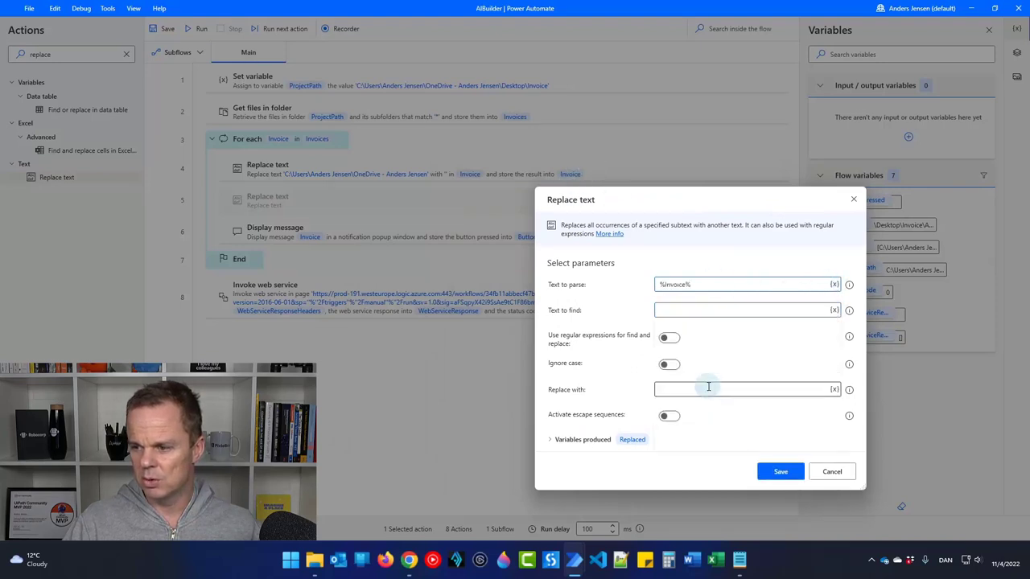
{"action": "left_click", "coordinate": [670, 309]}
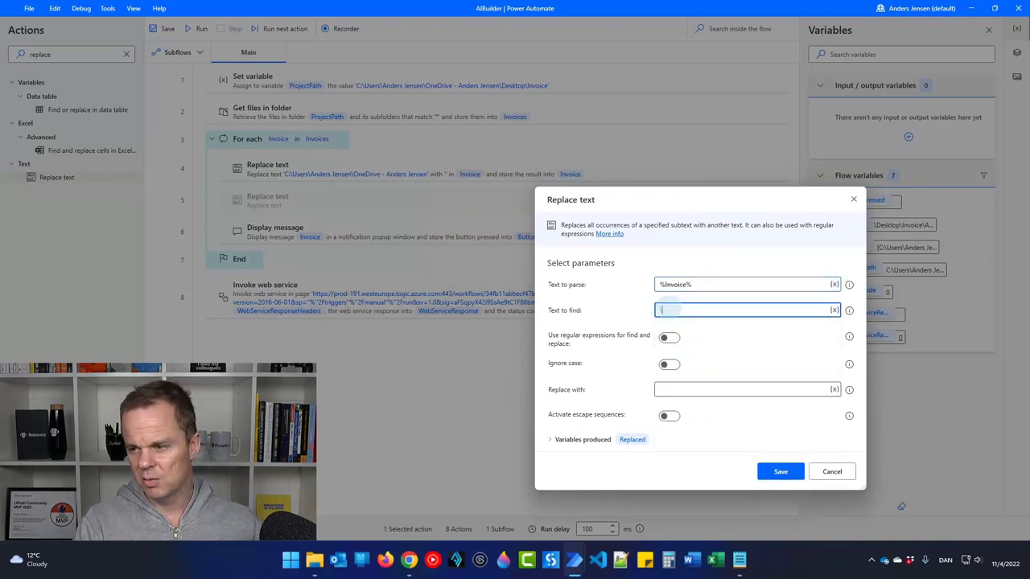
{"action": "left_click", "coordinate": [682, 390]}
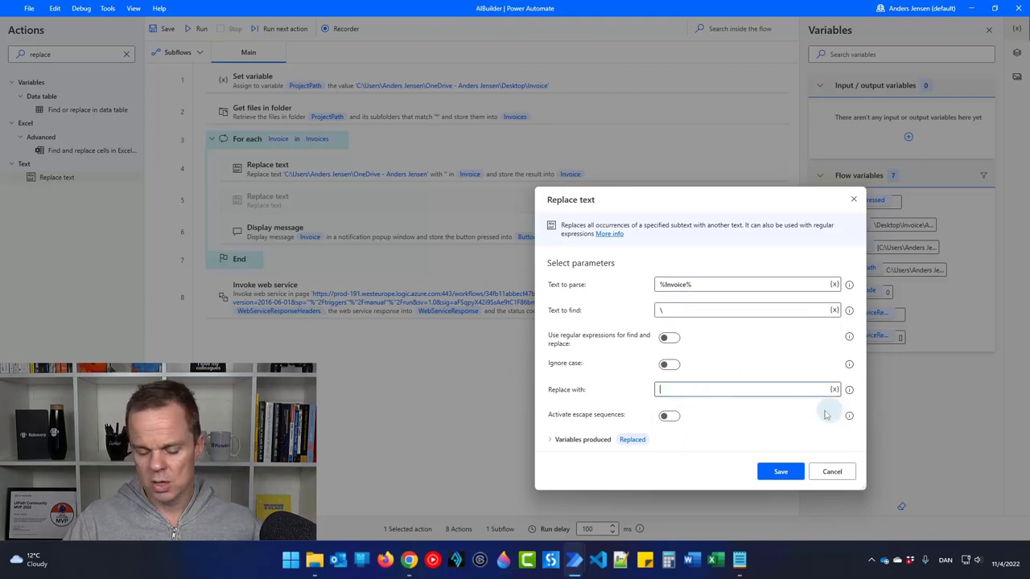
{"action": "type", "text": "/"}
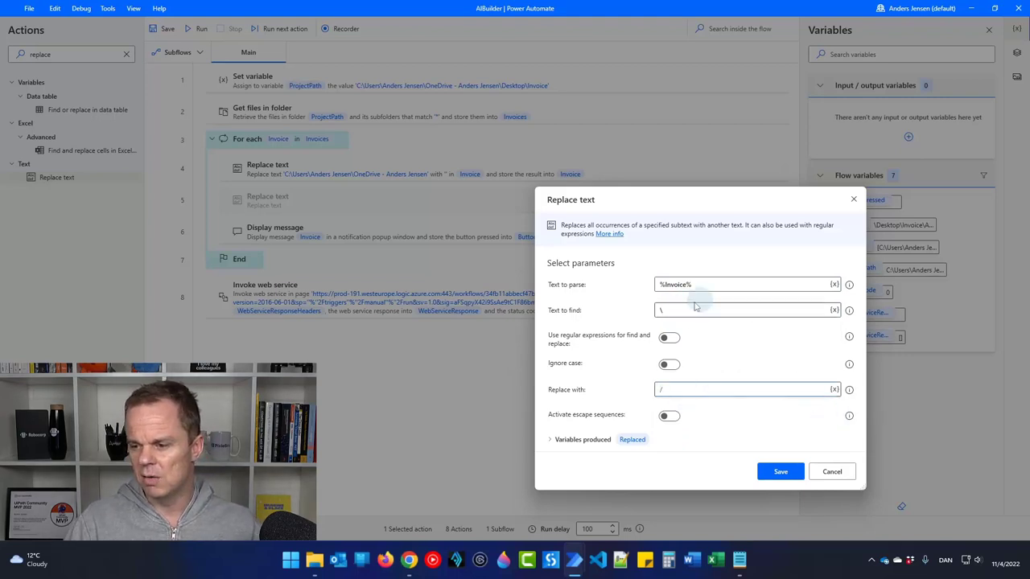
{"action": "left_click", "coordinate": [631, 439]}
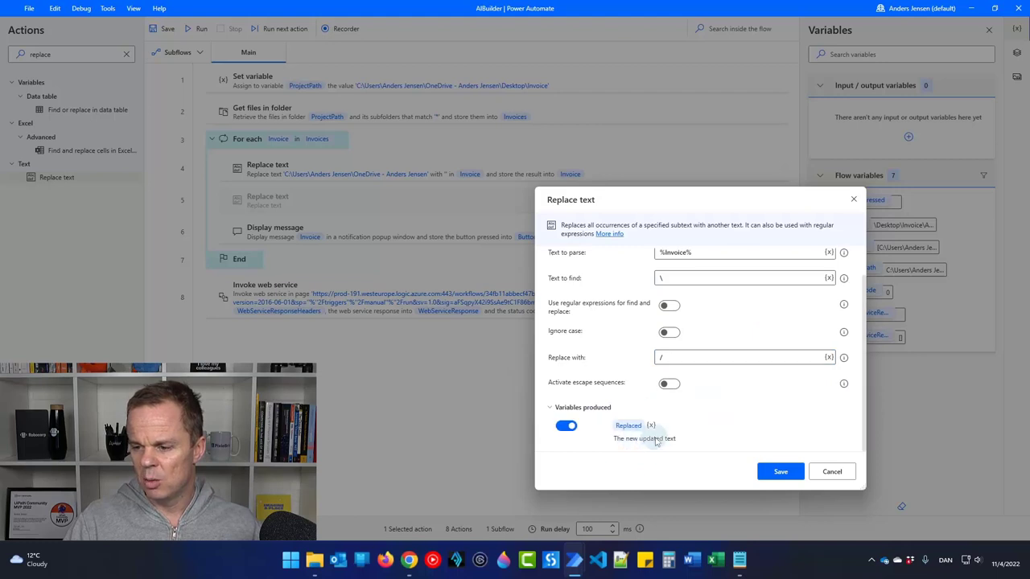
{"action": "left_click", "coordinate": [652, 425]}
{"action": "left_click", "coordinate": [683, 303]}
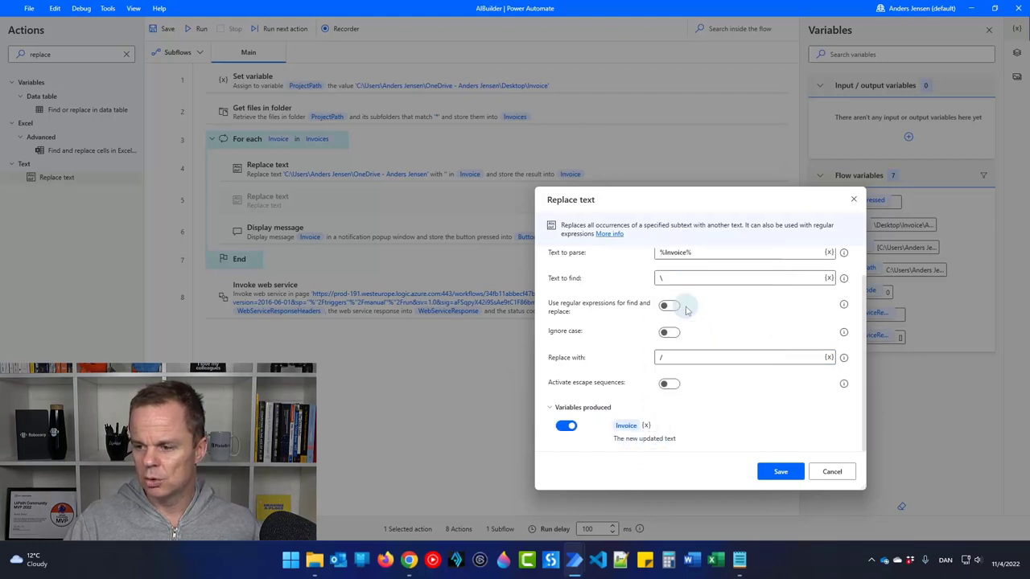
- Save the slash replacement action, run the flow to check the path format in the message box, and stop the run
{"action": "left_click", "coordinate": [778, 472]}
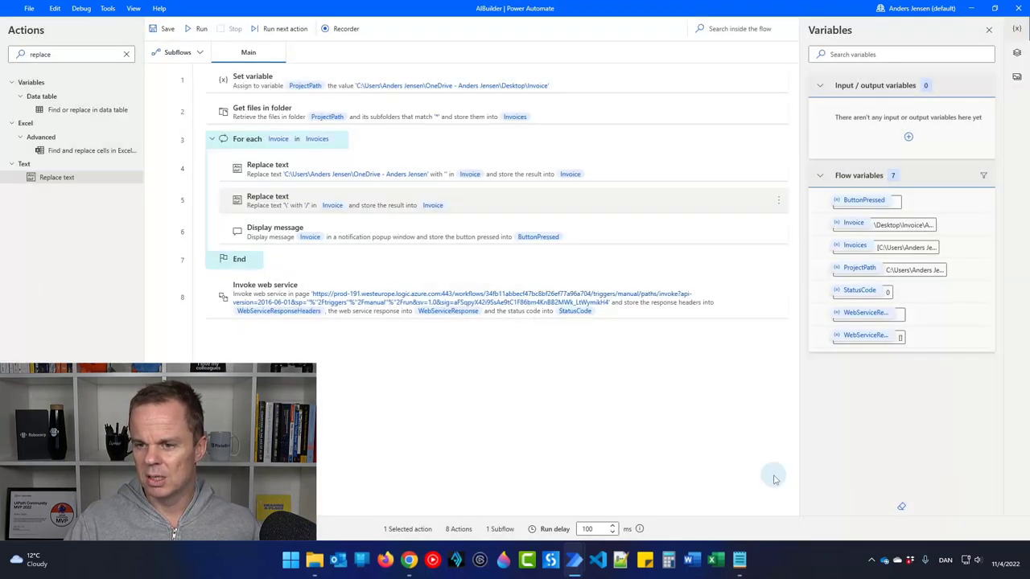
{"action": "left_click", "coordinate": [197, 28]}
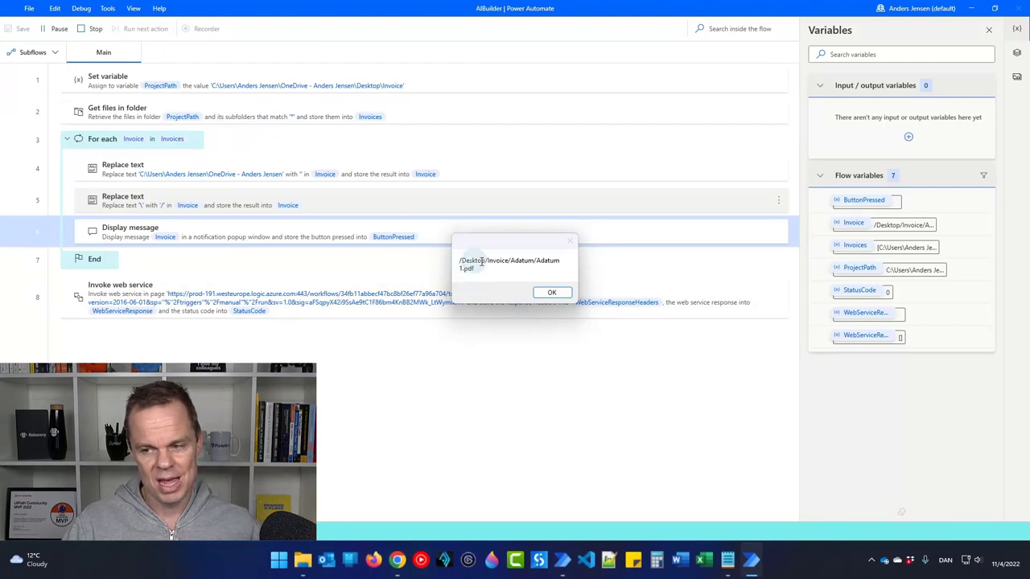
{"action": "left_click", "coordinate": [91, 30]}
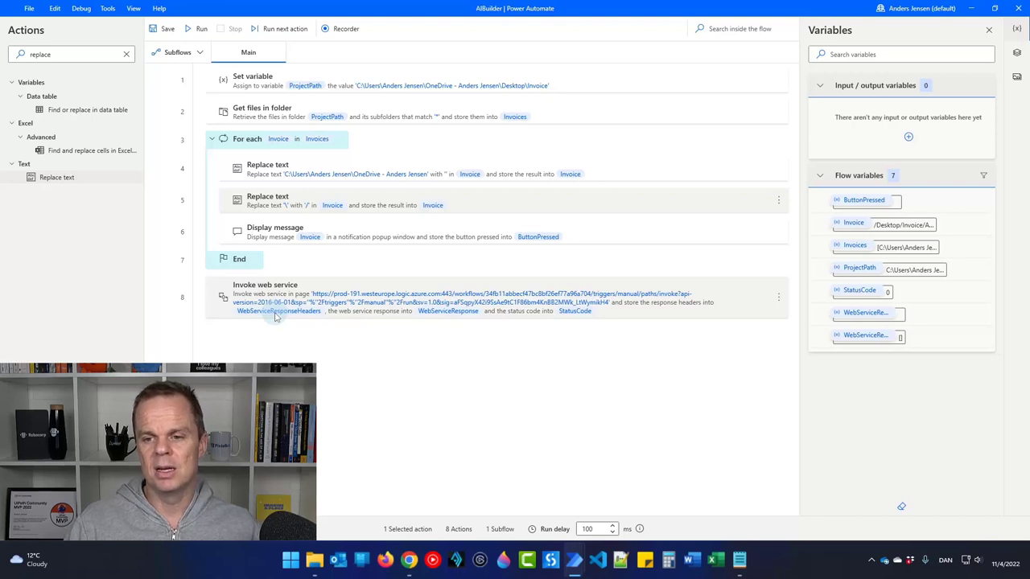
- Delete the Display message action and move Invoke web service into the For each loop after the second Replace text
{"action": "left_click", "coordinate": [275, 232]}
{"action": "key", "text": "Delete"}
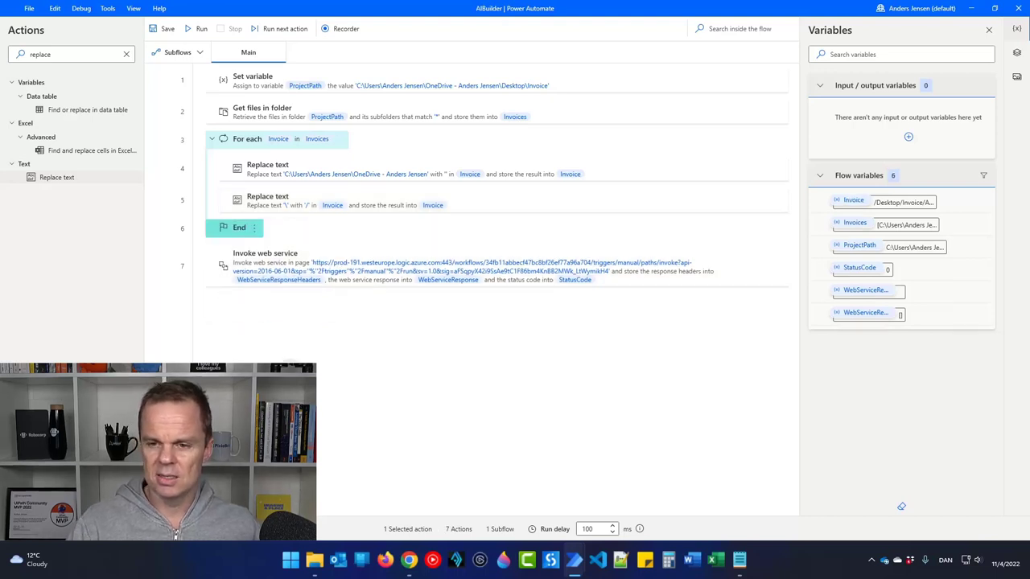
{"action": "left_click_drag", "start_coordinate": [270, 262], "coordinate": [287, 224]}
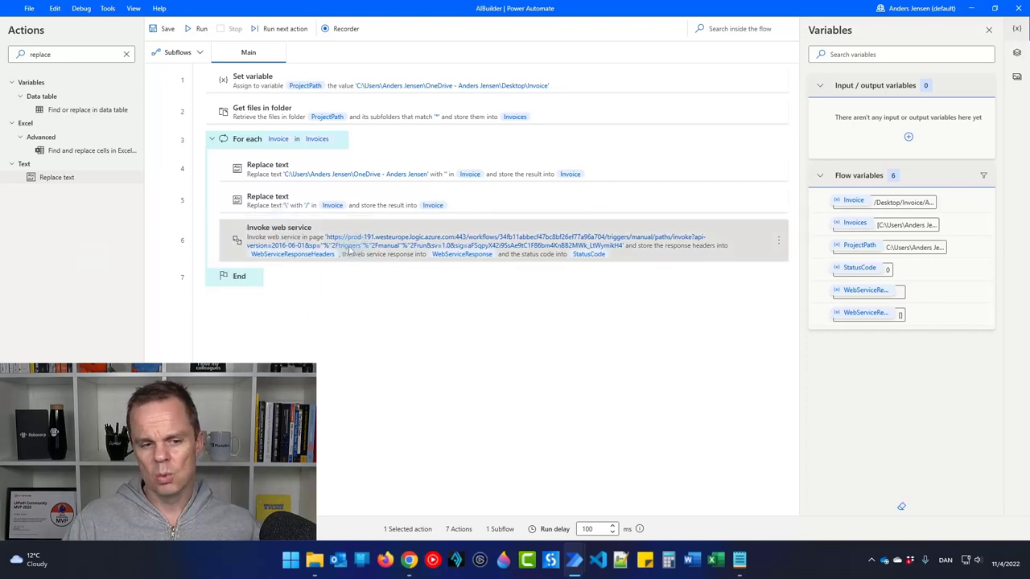
- In the Invoke web service request body, replace the FileName value FilePathTest with the %Invoice% variable
{"action": "double_click", "coordinate": [278, 233]}
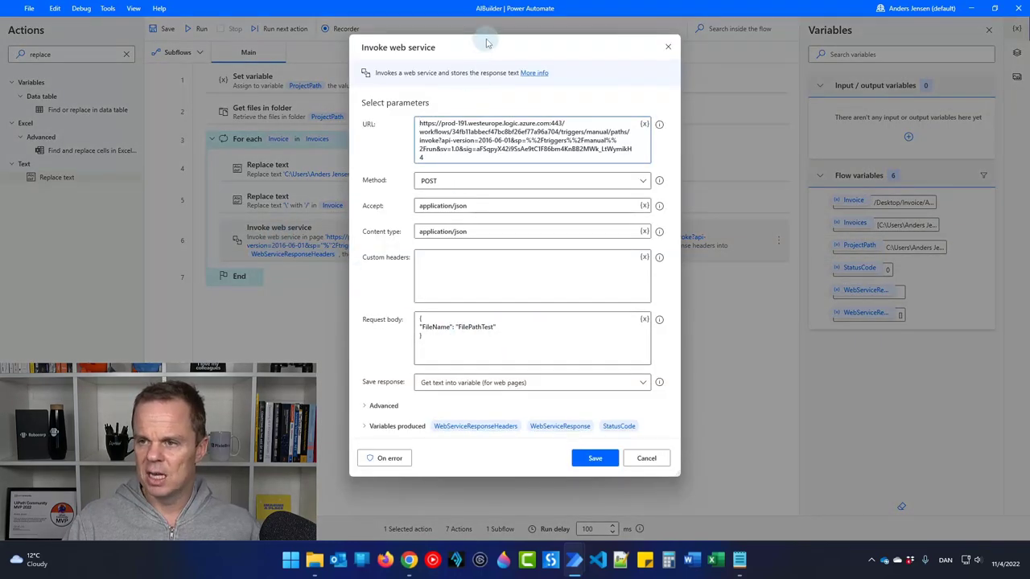
{"action": "left_click_drag", "start_coordinate": [489, 36], "coordinate": [489, 76]}
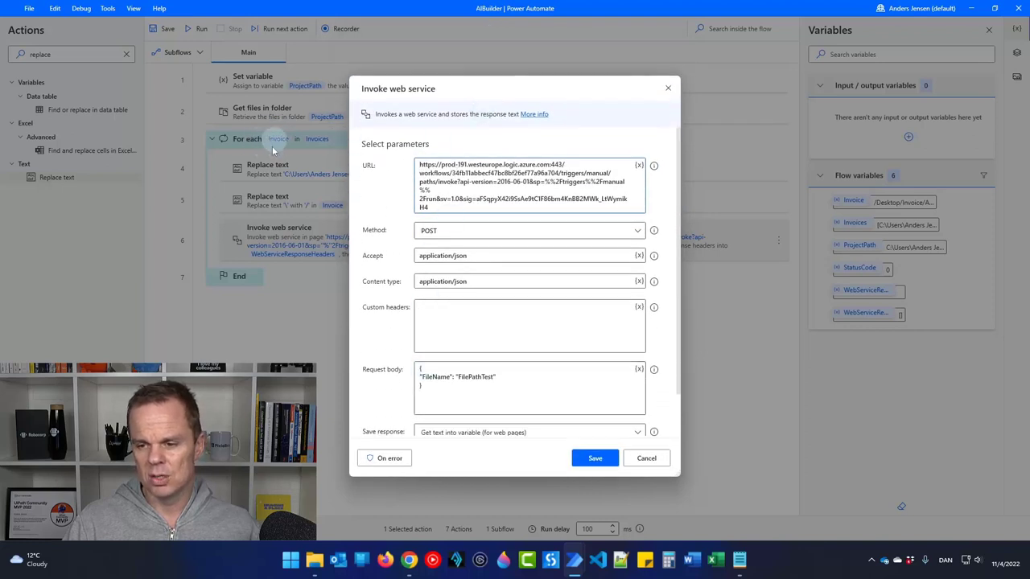
{"action": "left_click", "coordinate": [502, 376]}
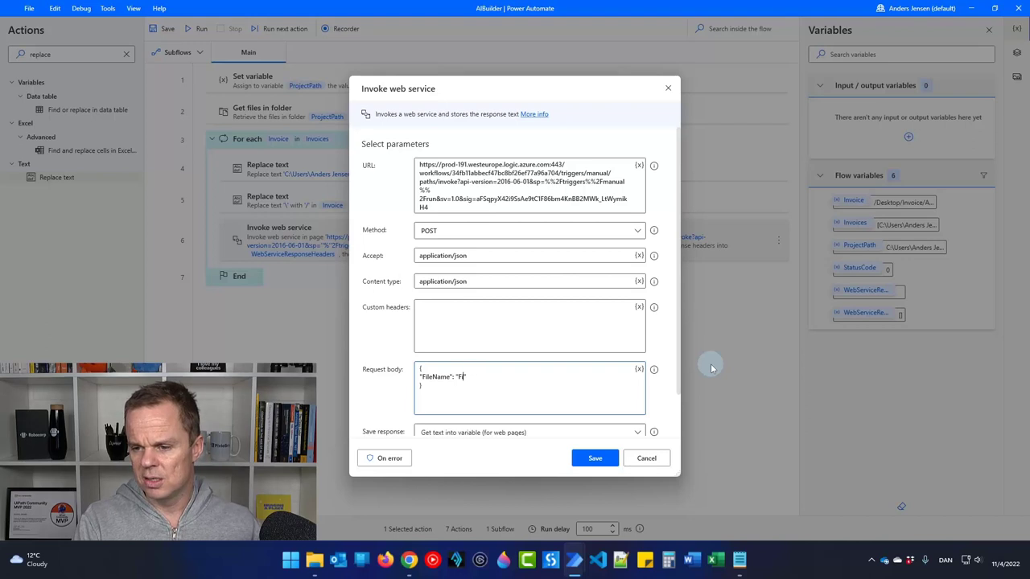
{"action": "left_click", "coordinate": [639, 370]}
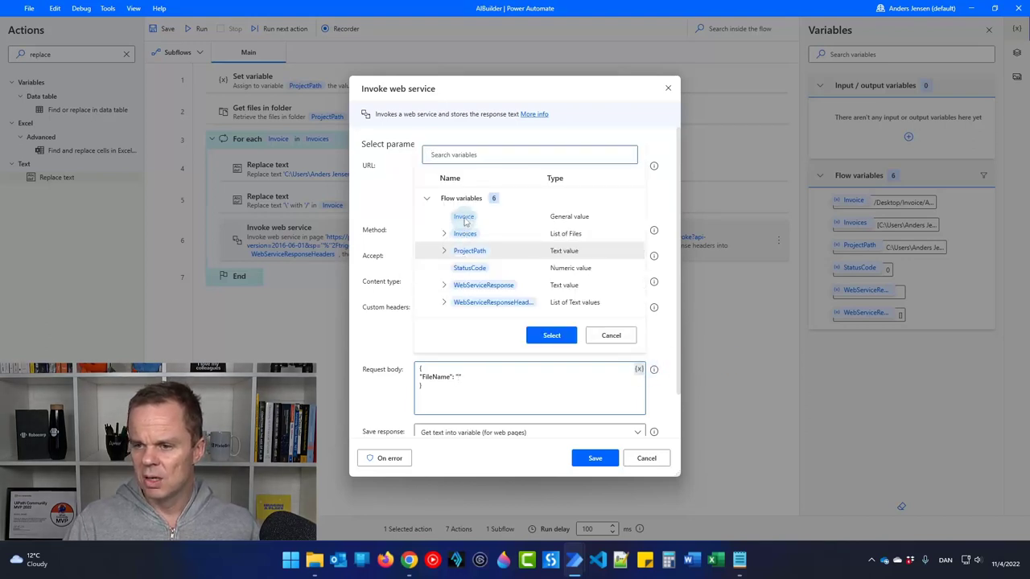
{"action": "double_click", "coordinate": [464, 217]}
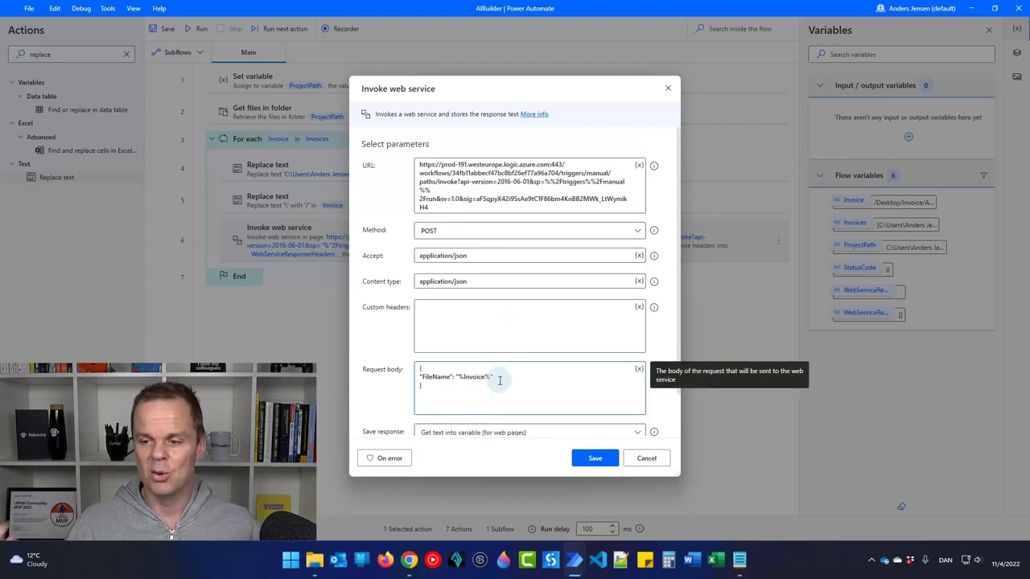
- Set the connection timeout in the advanced Invoke web service settings to 1000 seconds and save the action
{"action": "scroll", "coordinate": [418, 394], "scroll_direction": "down", "scroll_amount": 2}
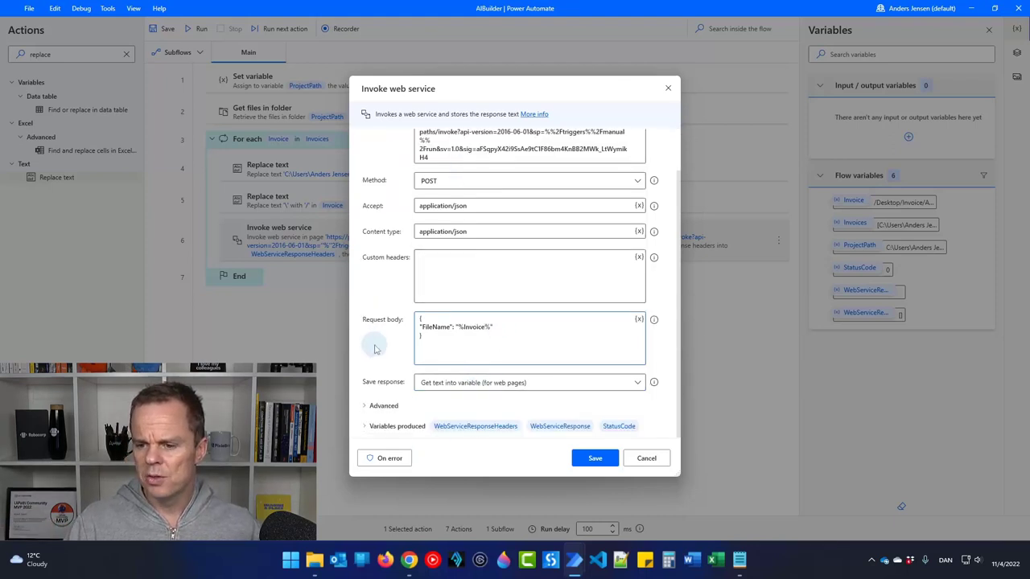
{"action": "left_click", "coordinate": [367, 406]}
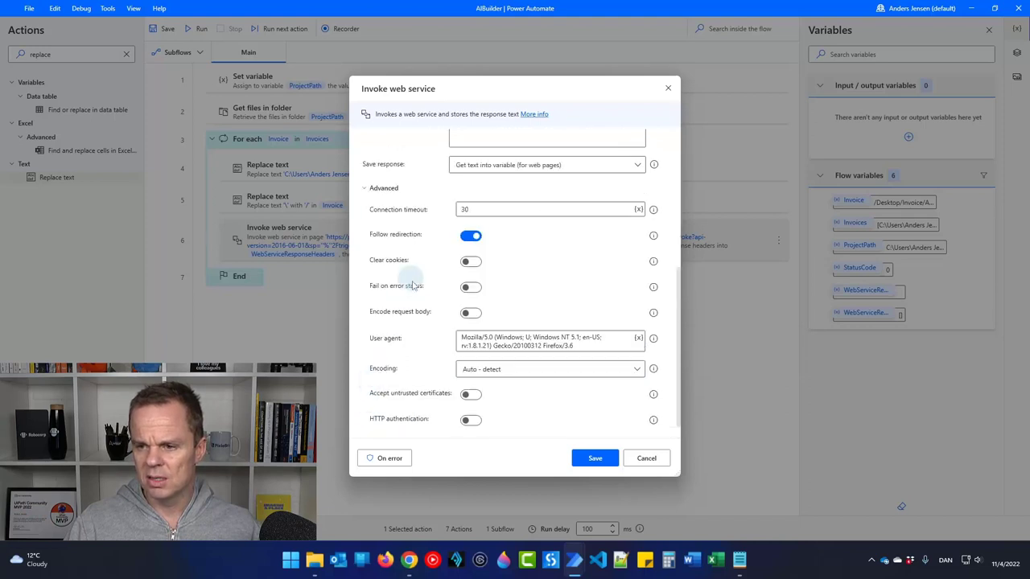
{"action": "double_click", "coordinate": [465, 208]}
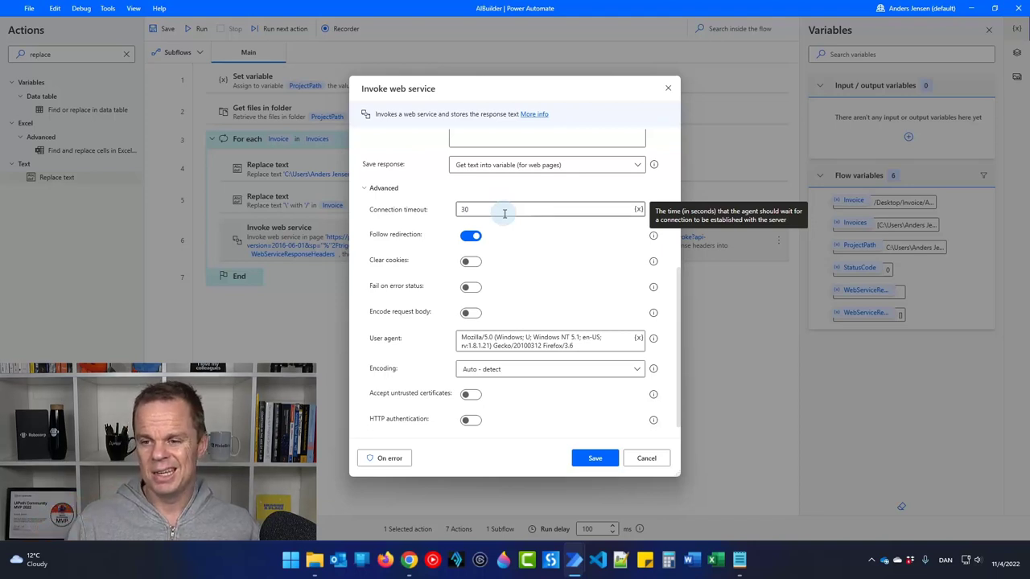
{"action": "double_click", "coordinate": [504, 210]}
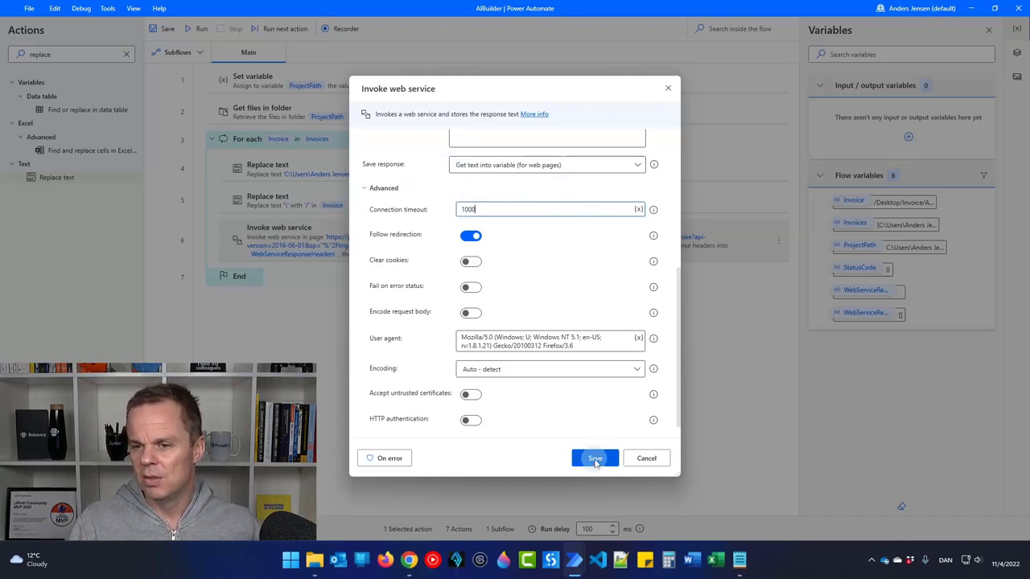
{"action": "left_click", "coordinate": [595, 458]}
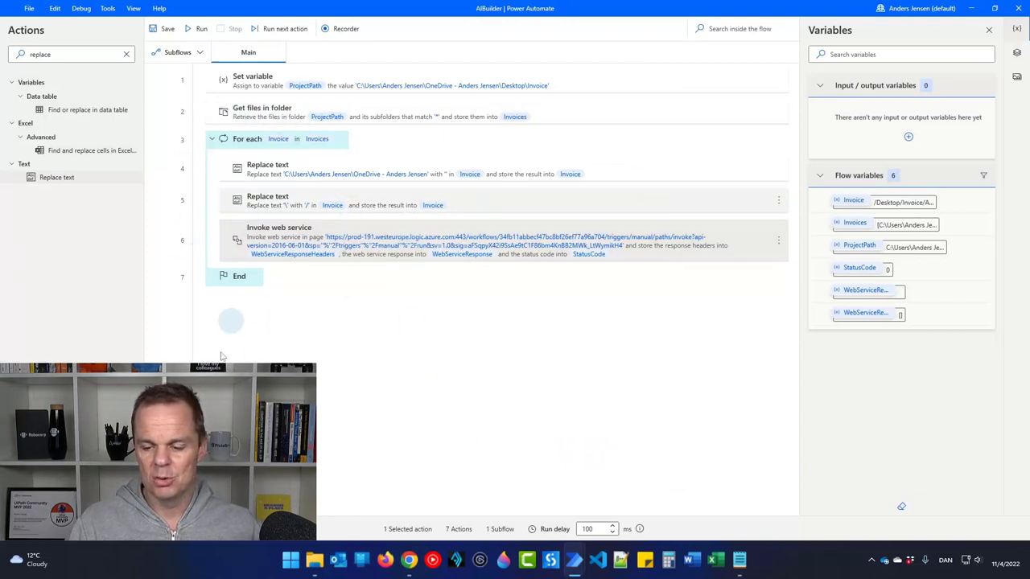
- Switch to the Http -> Response cloud flow and insert the OneDrive for Business Get file metadata using path action after the HTTP trigger
{"action": "left_click", "coordinate": [410, 559]}
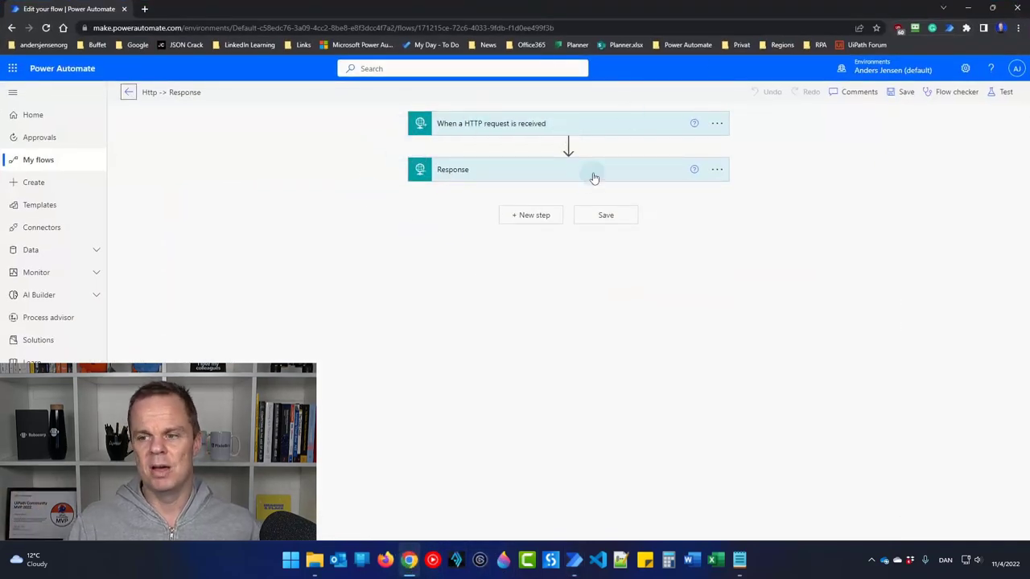
{"action": "left_click", "coordinate": [569, 147]}
{"action": "left_click", "coordinate": [566, 159]}
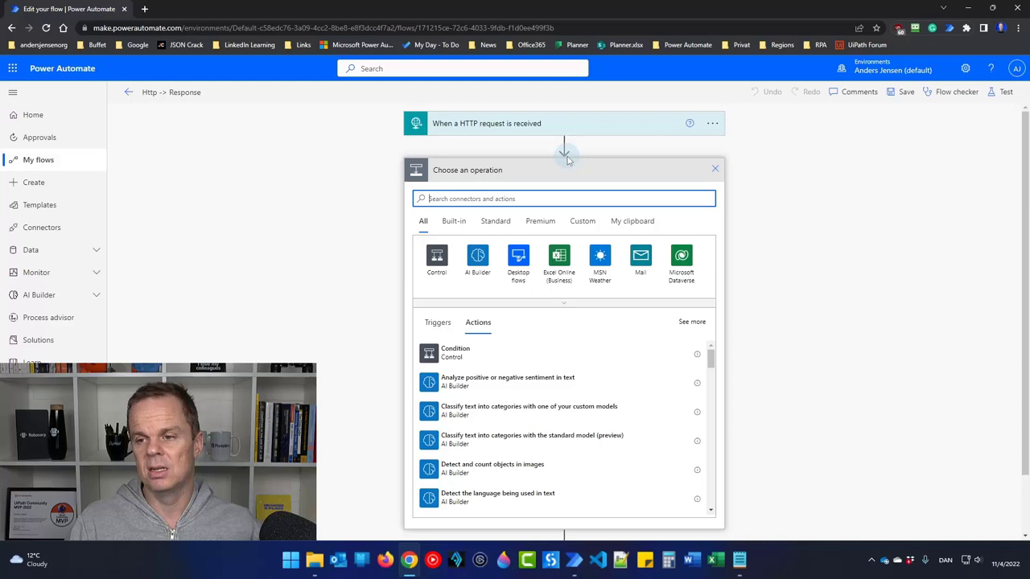
{"action": "type", "text": "get f"}
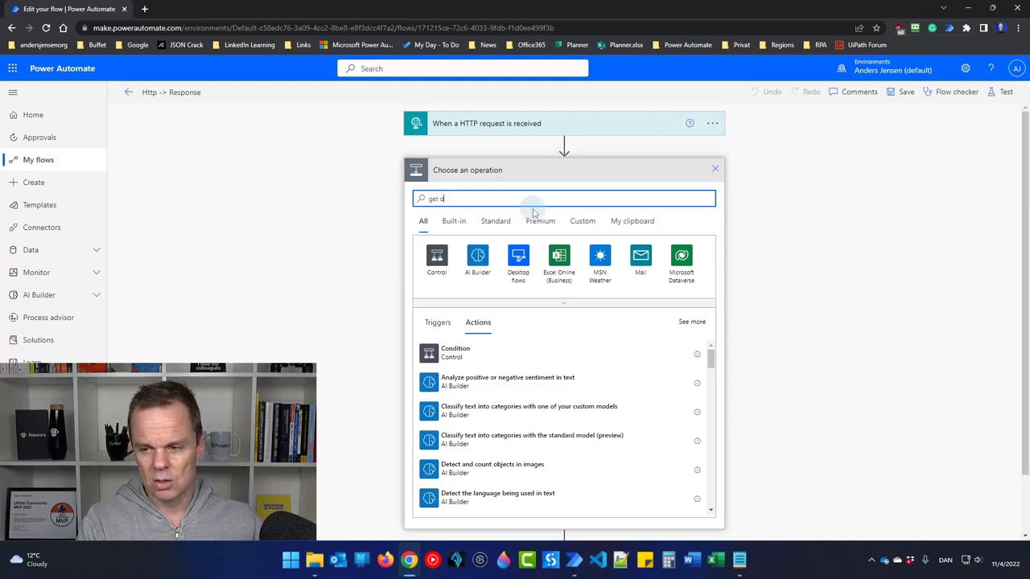
{"action": "type", "text": "ile metadata"}
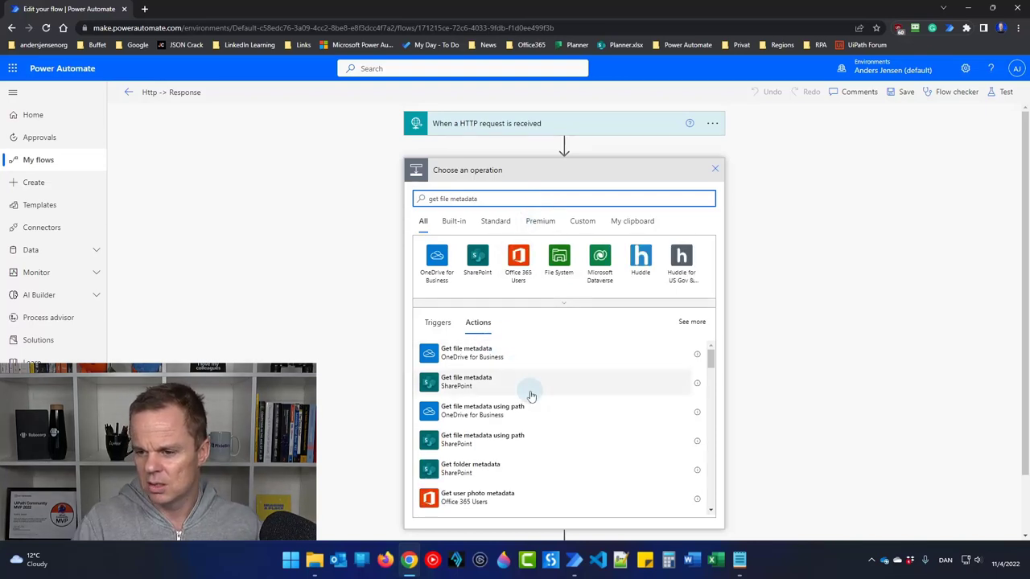
{"action": "left_click", "coordinate": [487, 422]}
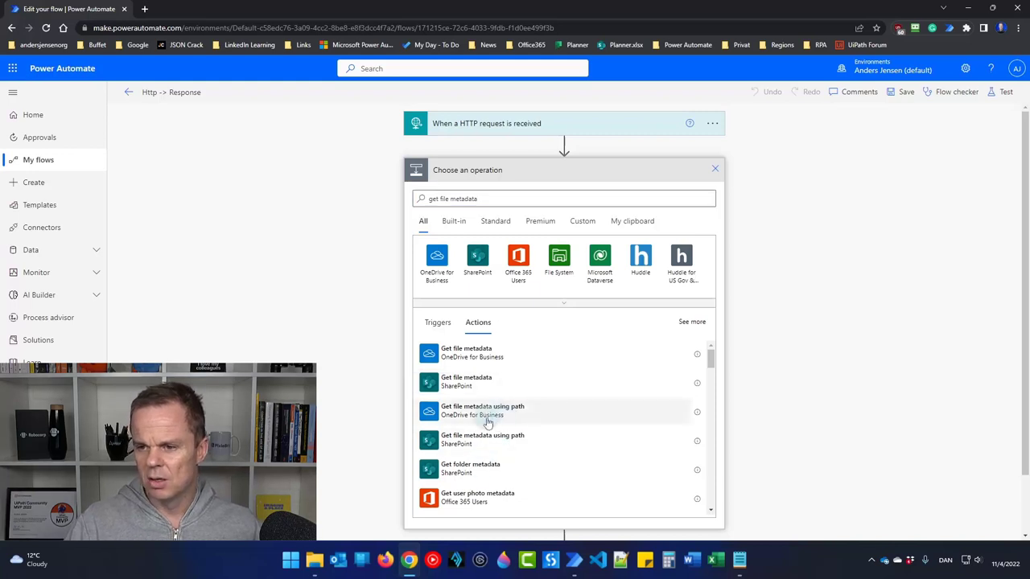
{"action": "left_click", "coordinate": [486, 423]}
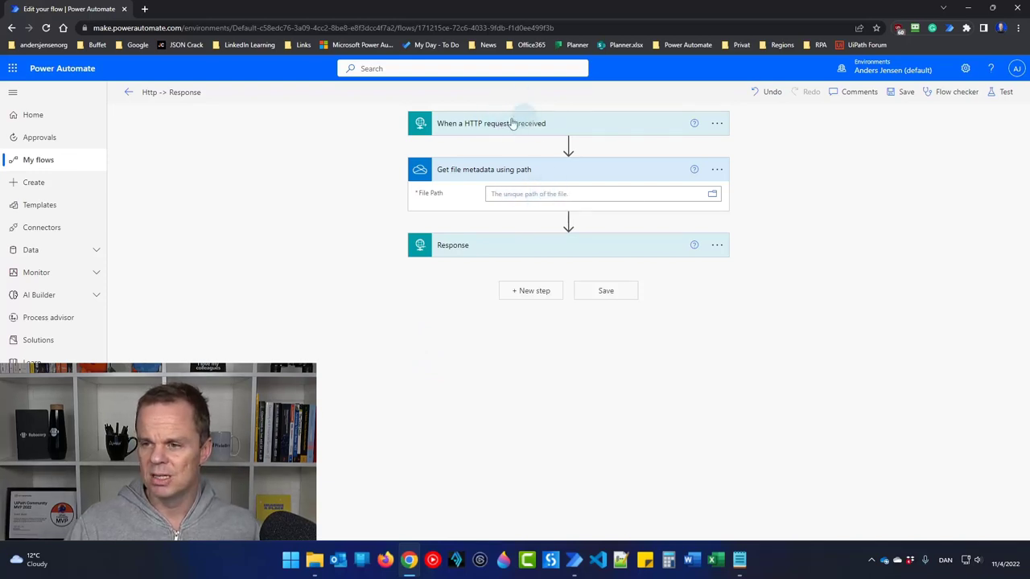
- Set the File Path of Get file metadata using path to the FileName dynamic content from the HTTP request
{"action": "left_click", "coordinate": [550, 196]}
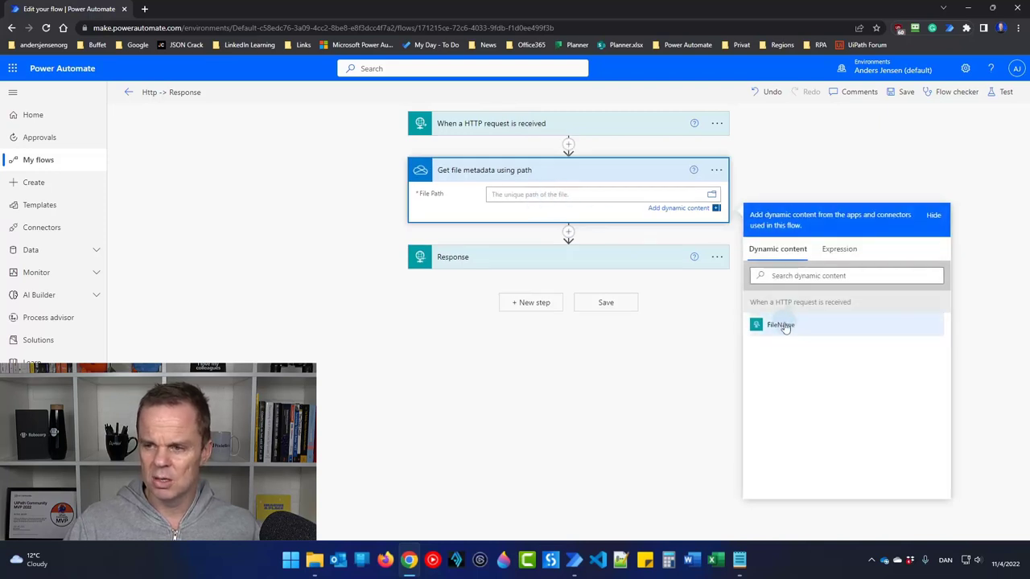
{"action": "double_click", "coordinate": [785, 327]}
{"action": "left_click", "coordinate": [606, 195]}
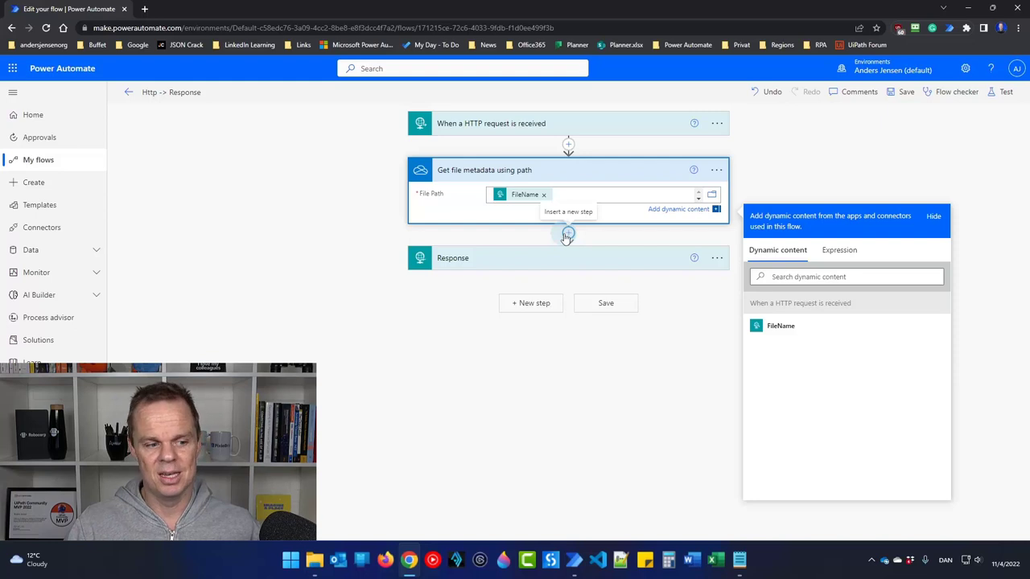
- Insert the OneDrive for Business Get file content action before Response and set its File to the metadata step's Id
{"action": "left_click", "coordinate": [568, 234]}
{"action": "left_click", "coordinate": [570, 248]}
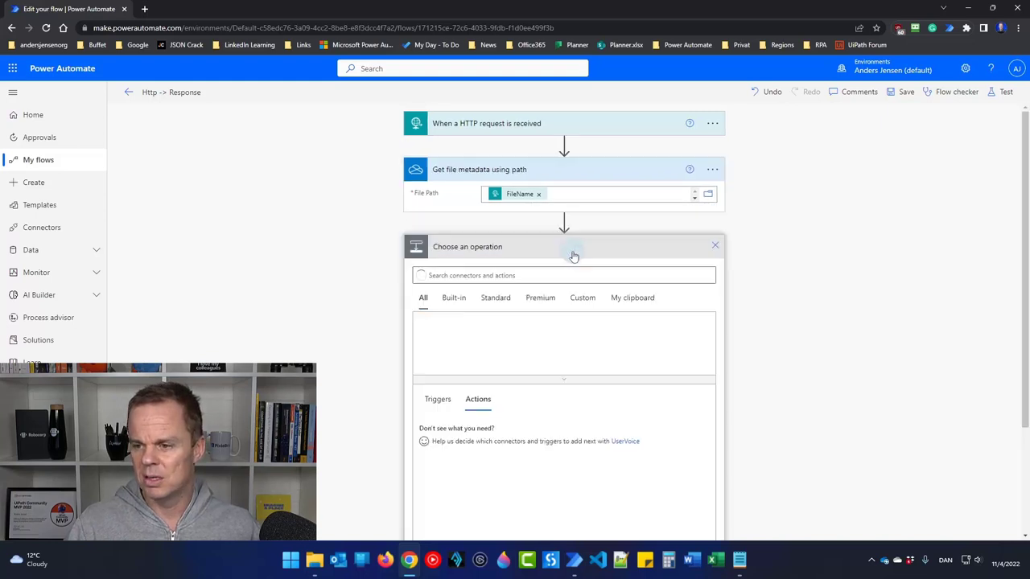
{"action": "type", "text": "g"}
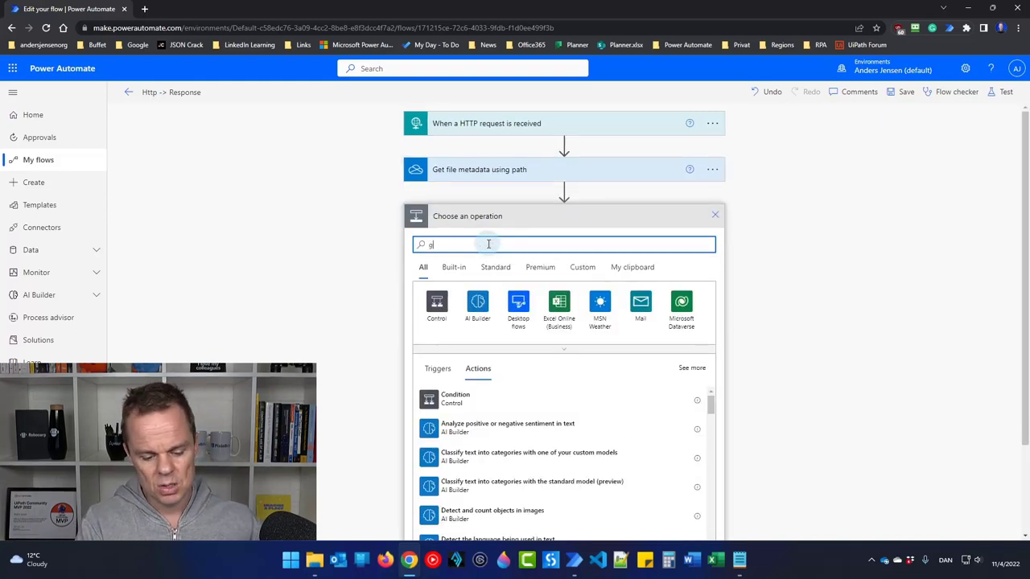
{"action": "type", "text": "et file"}
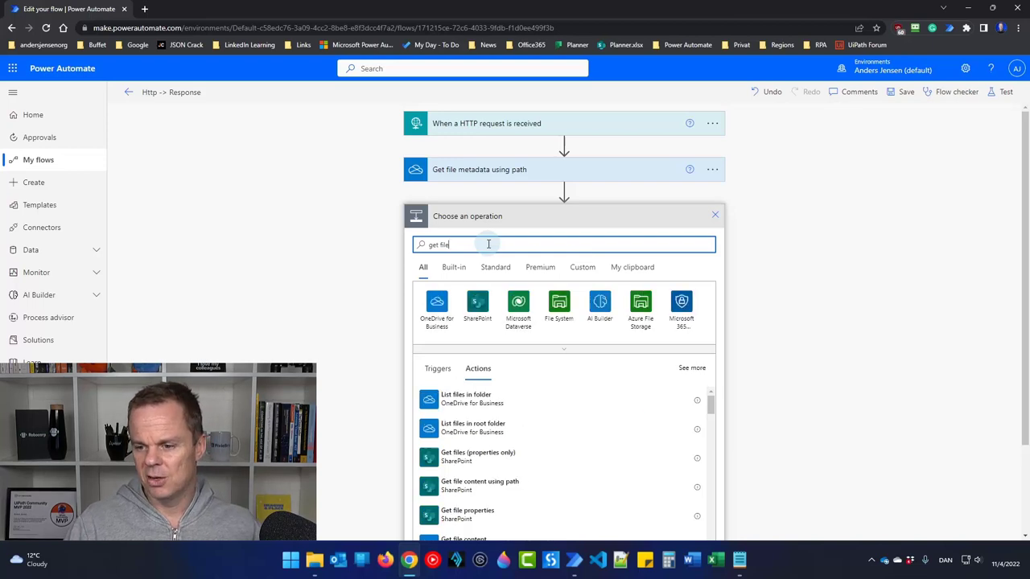
{"action": "type", "text": " conte"}
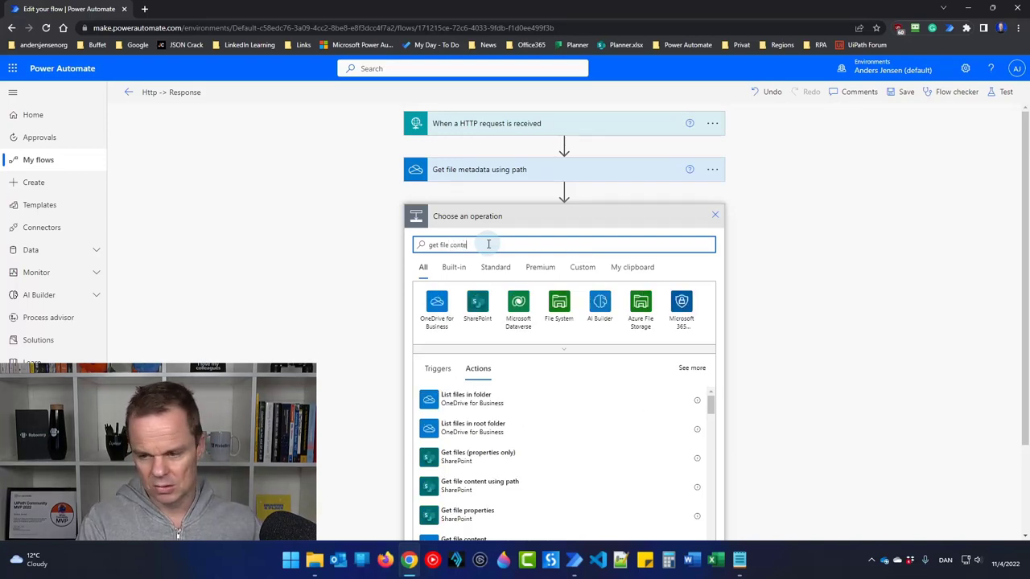
{"action": "type", "text": "nt"}
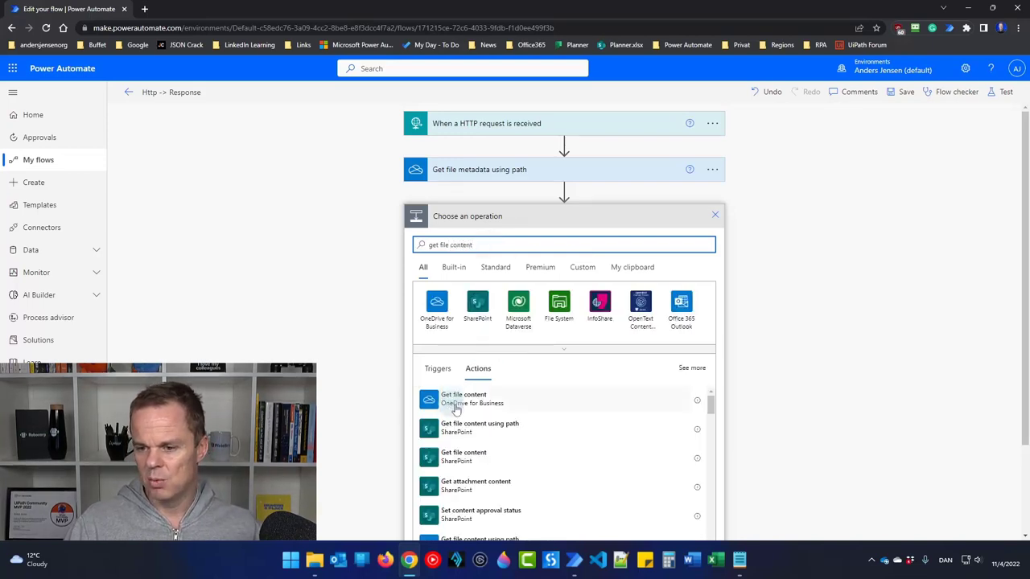
{"action": "left_click", "coordinate": [458, 406]}
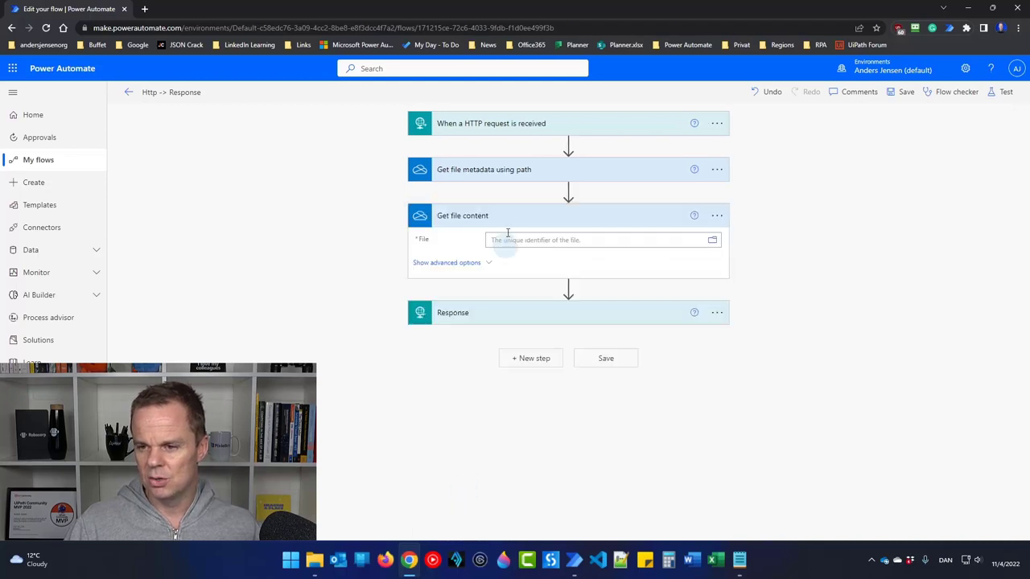
{"action": "left_click", "coordinate": [543, 241]}
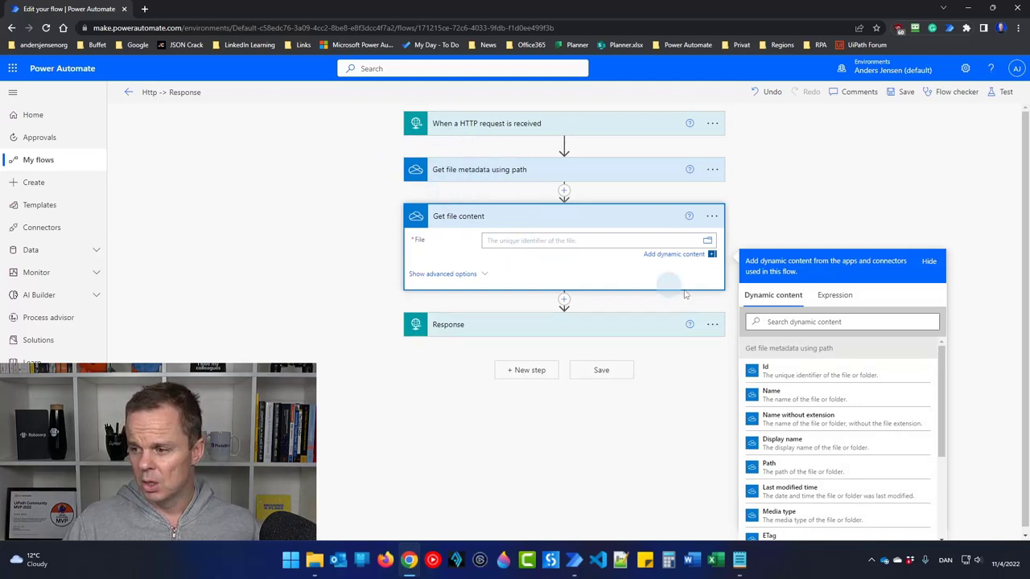
{"action": "left_click", "coordinate": [859, 372]}
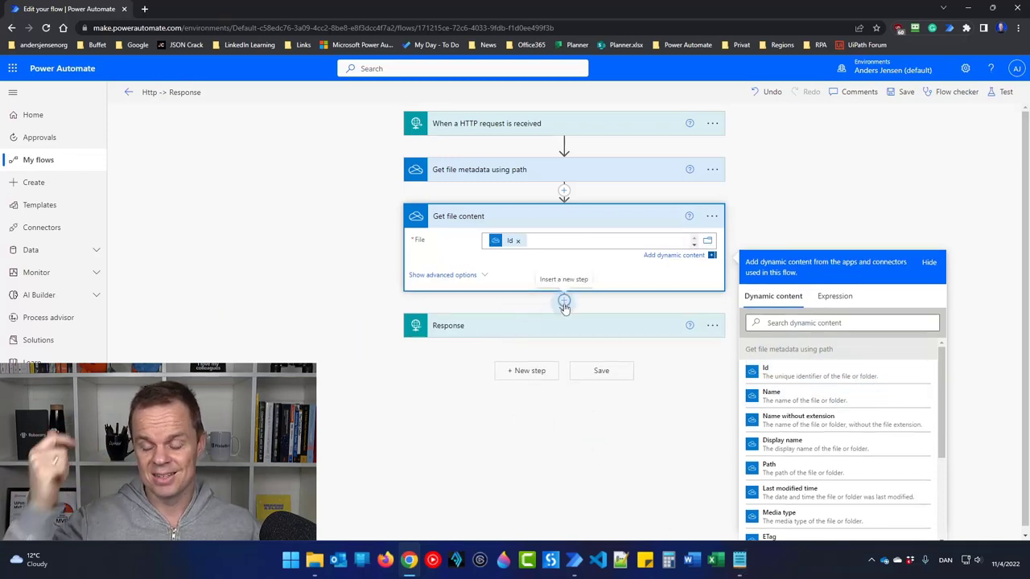
- Insert the AI Builder Extract information from invoices action after Get file content, with File content as the invoice file
{"action": "left_click", "coordinate": [564, 303]}
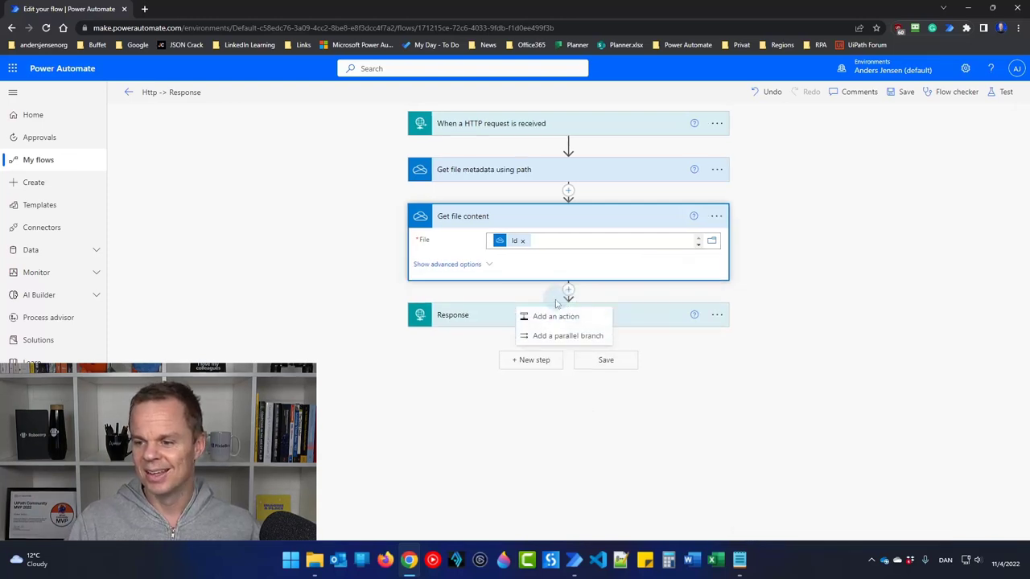
{"action": "left_click", "coordinate": [561, 315]}
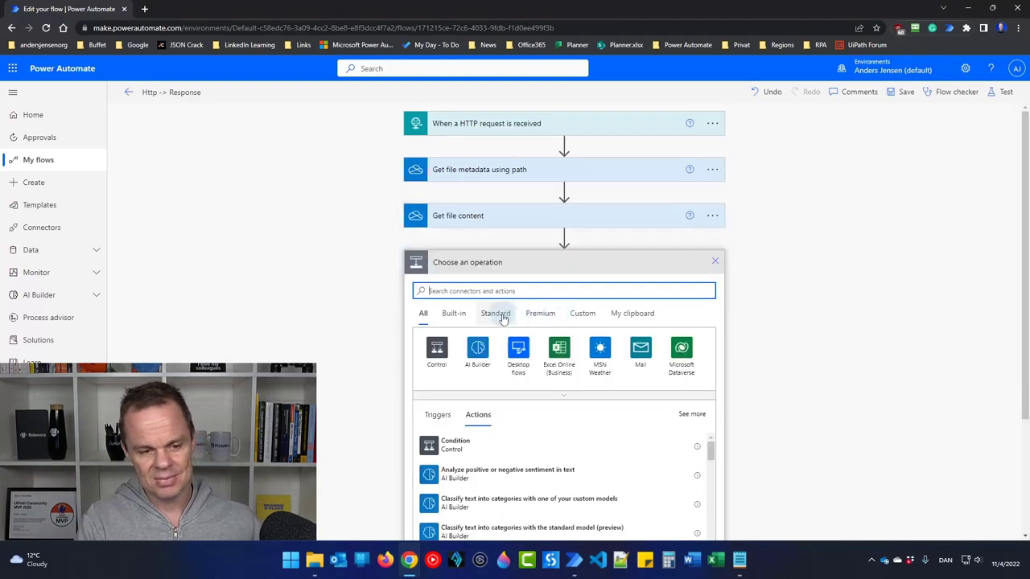
{"action": "type", "text": "extract"}
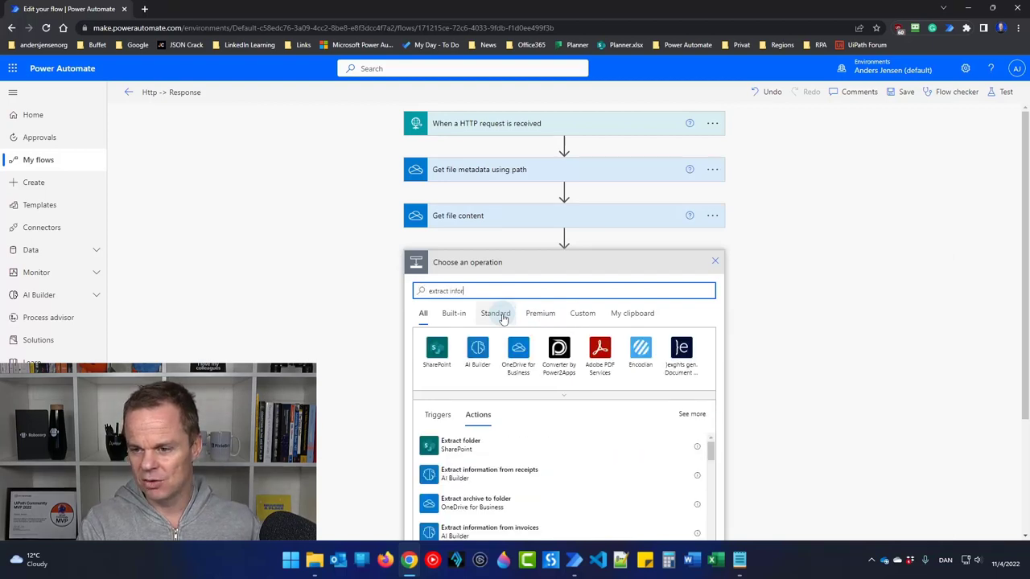
{"action": "type", "text": " information"}
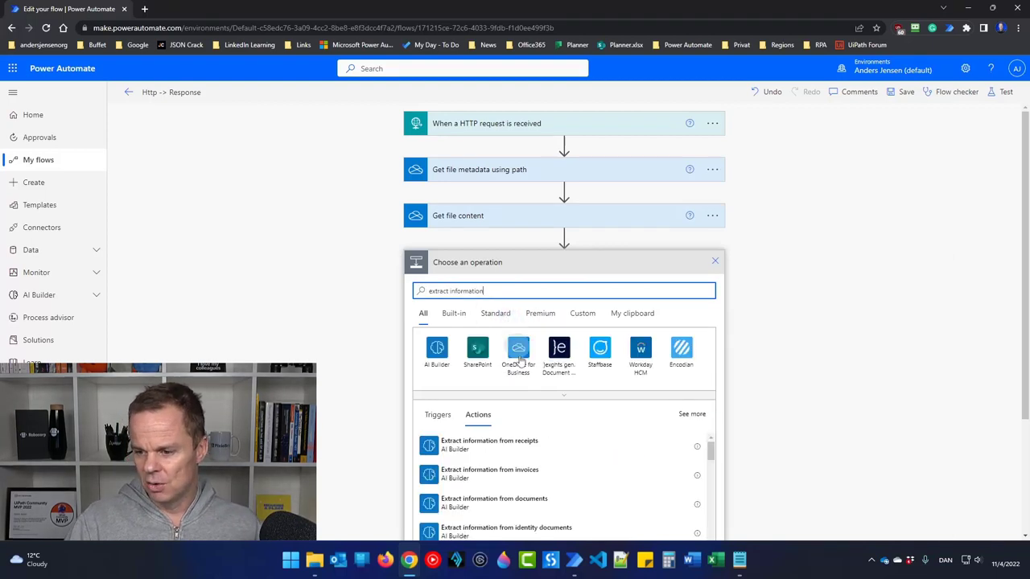
{"action": "left_click", "coordinate": [506, 475]}
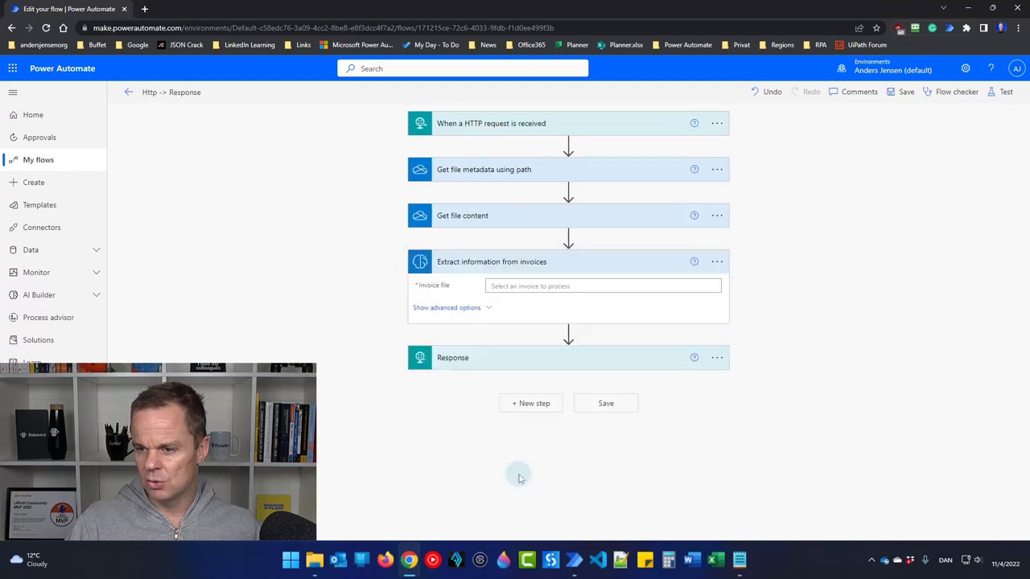
{"action": "left_click", "coordinate": [526, 287]}
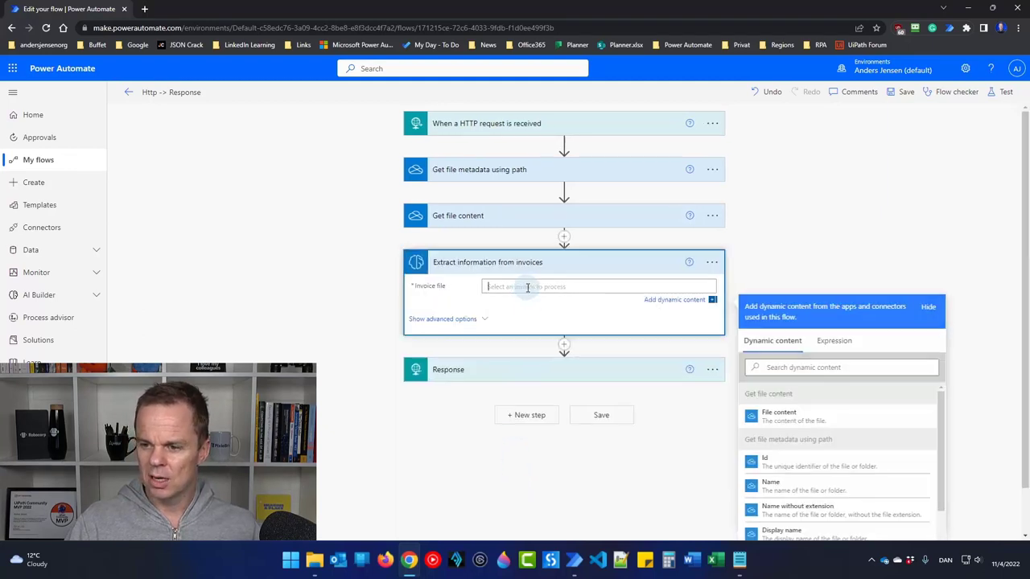
{"action": "left_click", "coordinate": [794, 423]}
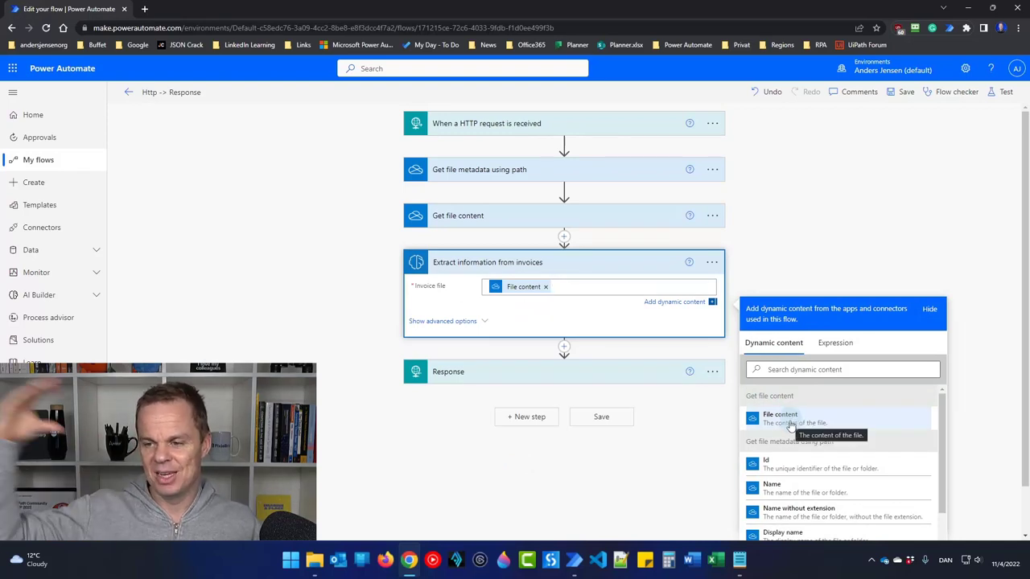
- Replace the Log line in the Response body with a "Vendor": key
{"action": "left_click", "coordinate": [496, 381]}
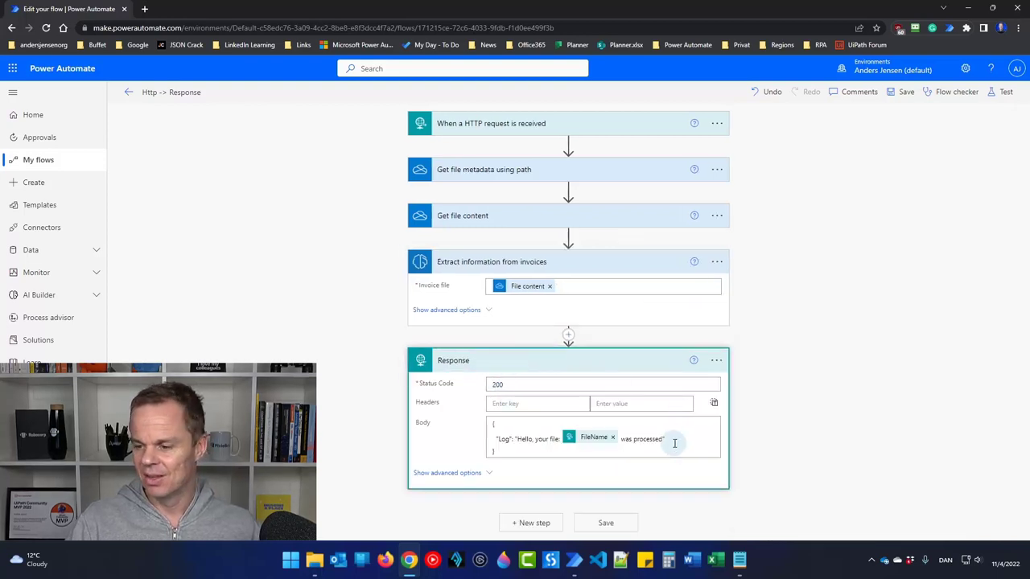
{"action": "left_click_drag", "start_coordinate": [671, 442], "coordinate": [492, 438]}
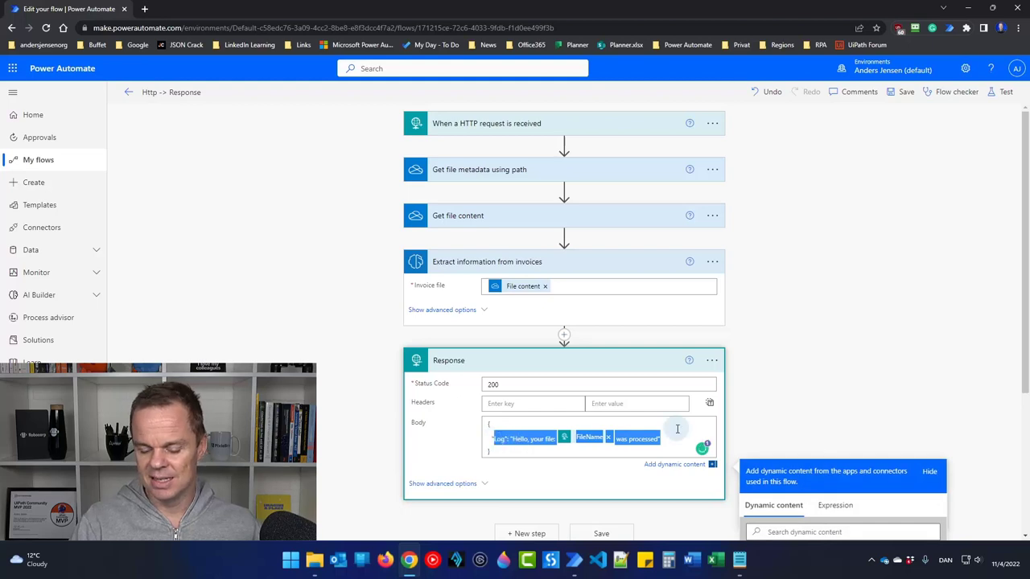
{"action": "key", "text": "BackSpace"}
{"action": "key", "text": "BackSpace"}
{"action": "type", "text": "\""}
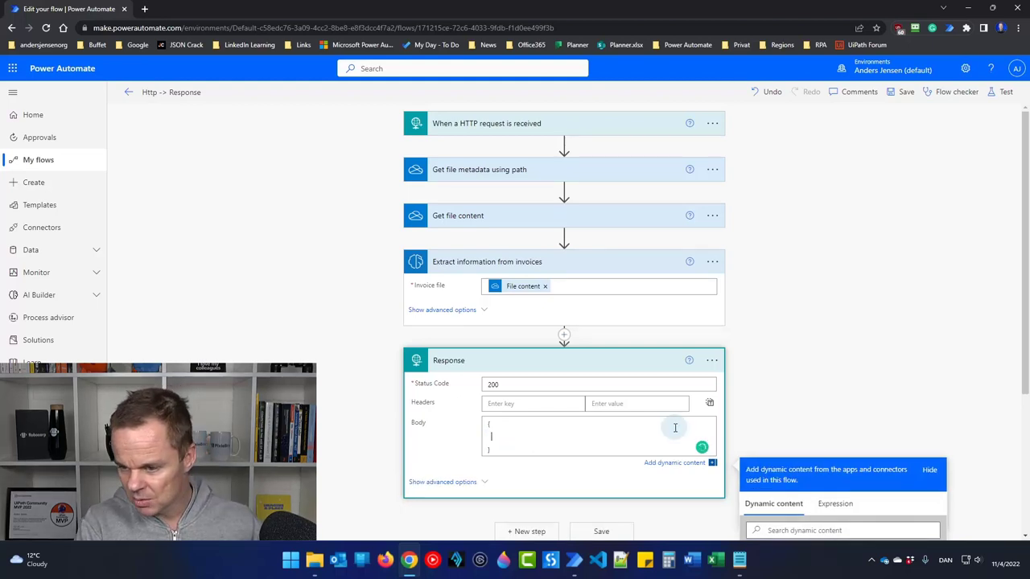
{"action": "key", "text": "BackSpace"}
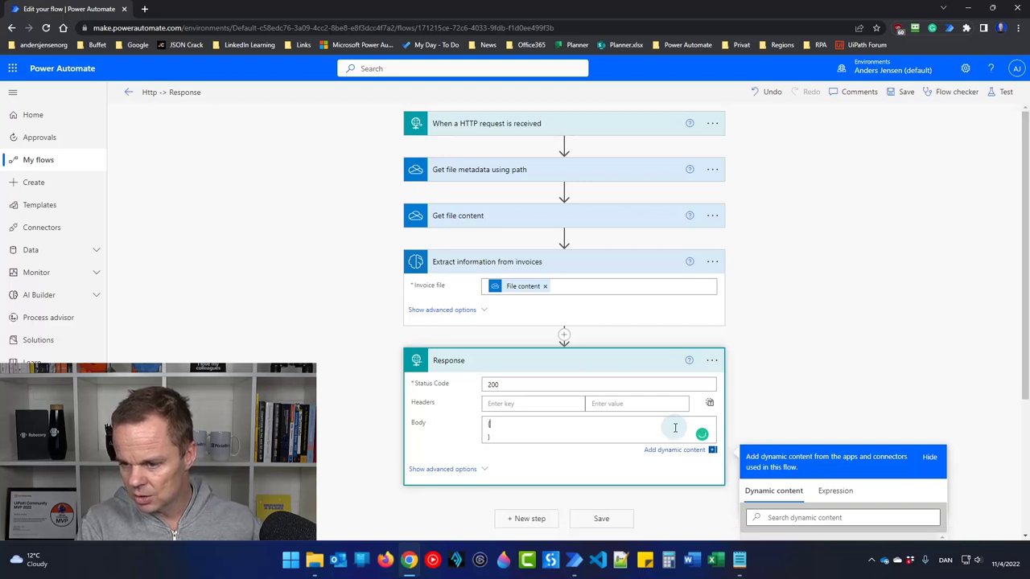
{"action": "key", "text": "Return"}
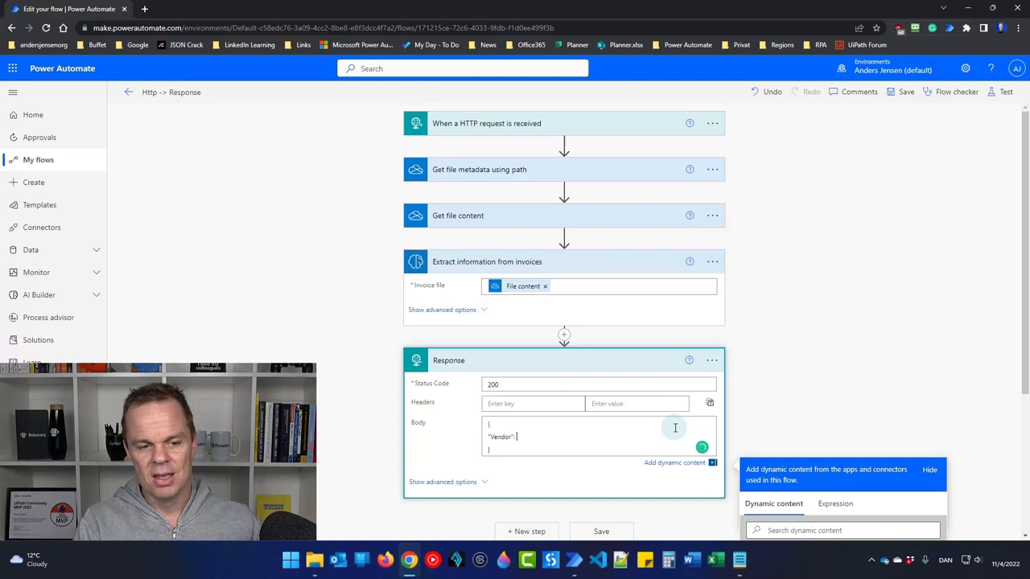
- Find the Vendor name output of the invoice extraction and insert it as the Vendor value in the Response body
{"action": "scroll", "coordinate": [675, 427], "scroll_direction": "down", "scroll_amount": 3}
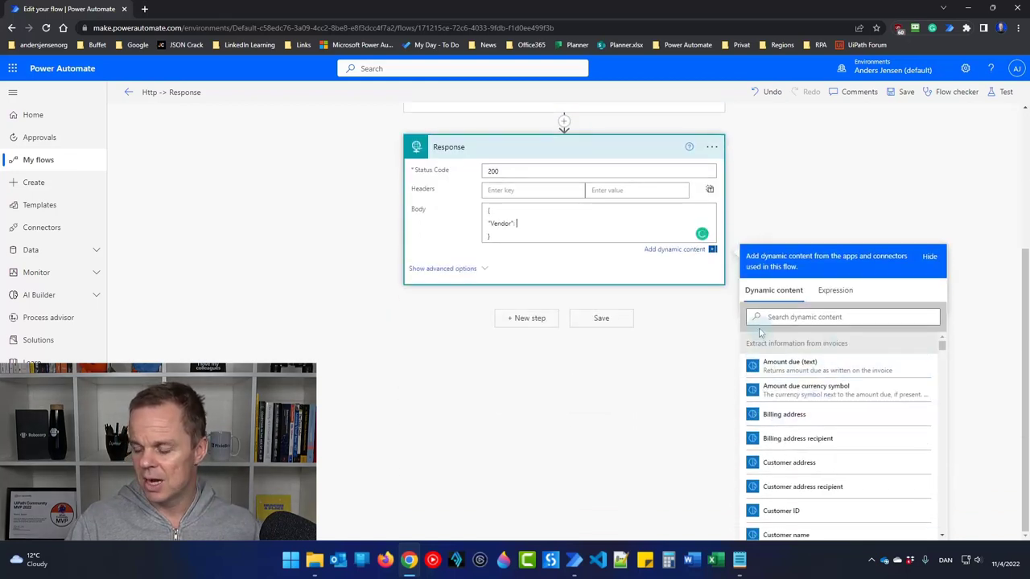
{"action": "scroll", "coordinate": [772, 471], "scroll_direction": "down", "scroll_amount": 1}
{"action": "scroll", "coordinate": [771, 468], "scroll_direction": "down", "scroll_amount": 4}
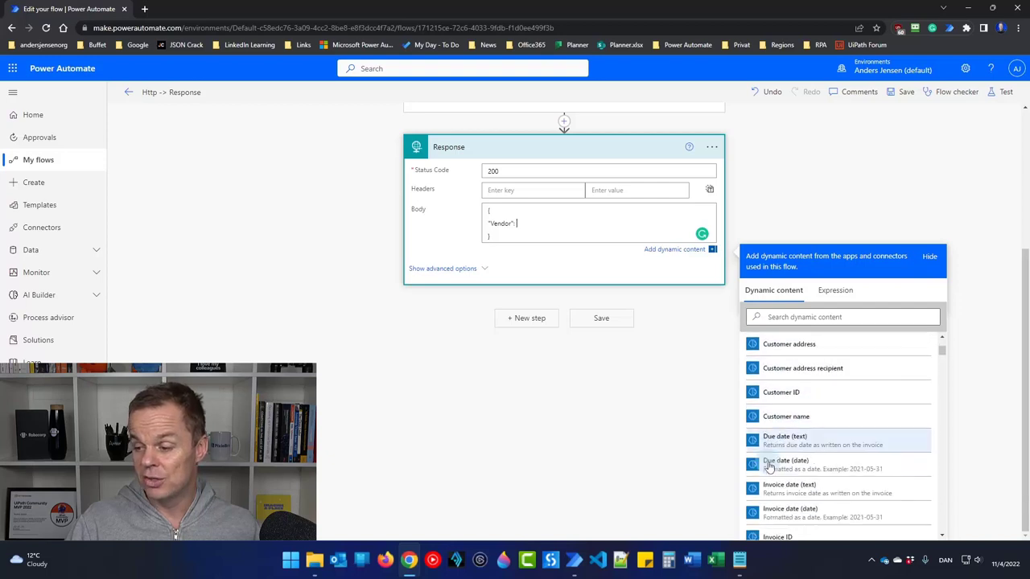
{"action": "scroll", "coordinate": [768, 460], "scroll_direction": "up", "scroll_amount": 3}
{"action": "left_click", "coordinate": [788, 317]}
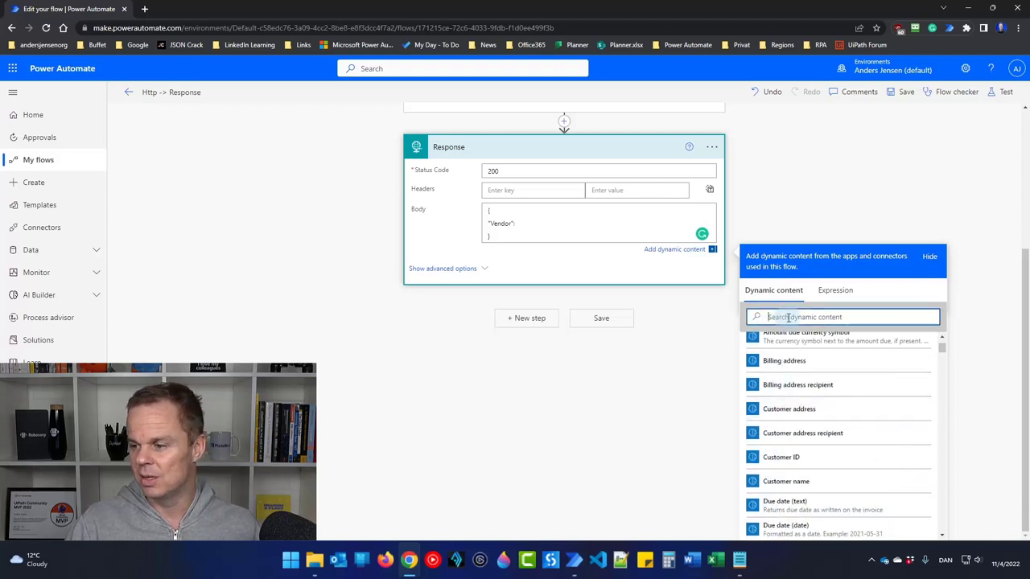
{"action": "type", "text": "ven"}
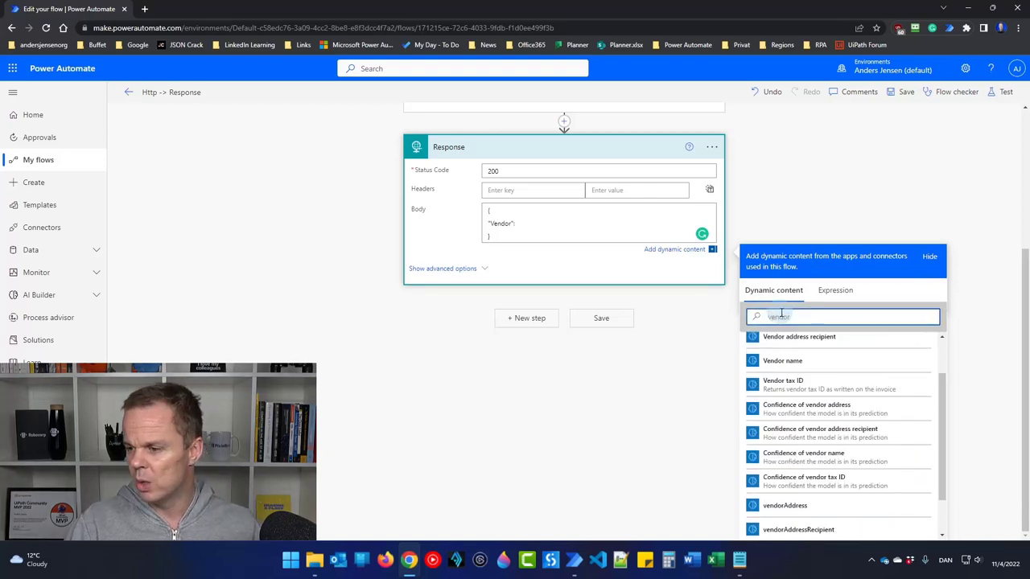
{"action": "type", "text": "dor"}
{"action": "left_click", "coordinate": [796, 418]}
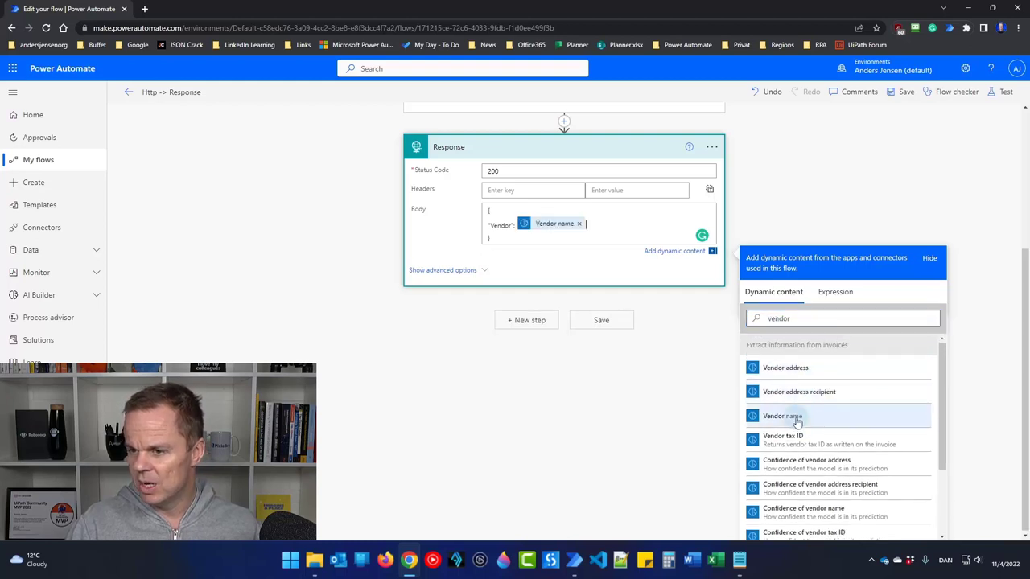
- Add a "Date": key below Vendor in the Response body with the extraction's Invoice date (text) output as its value
{"action": "left_click", "coordinate": [639, 236]}
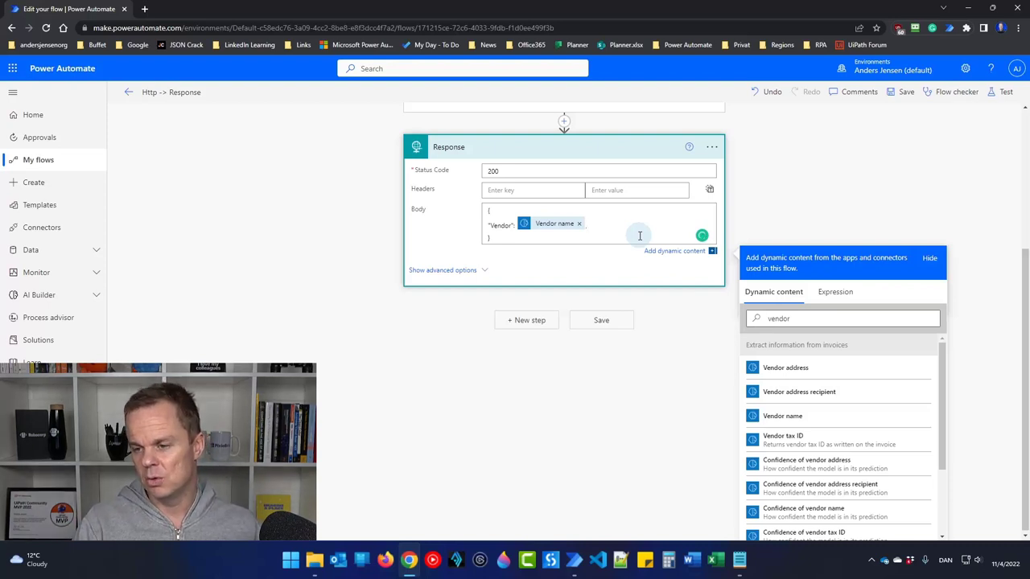
{"action": "type", "text": ","}
{"action": "key", "text": "Return"}
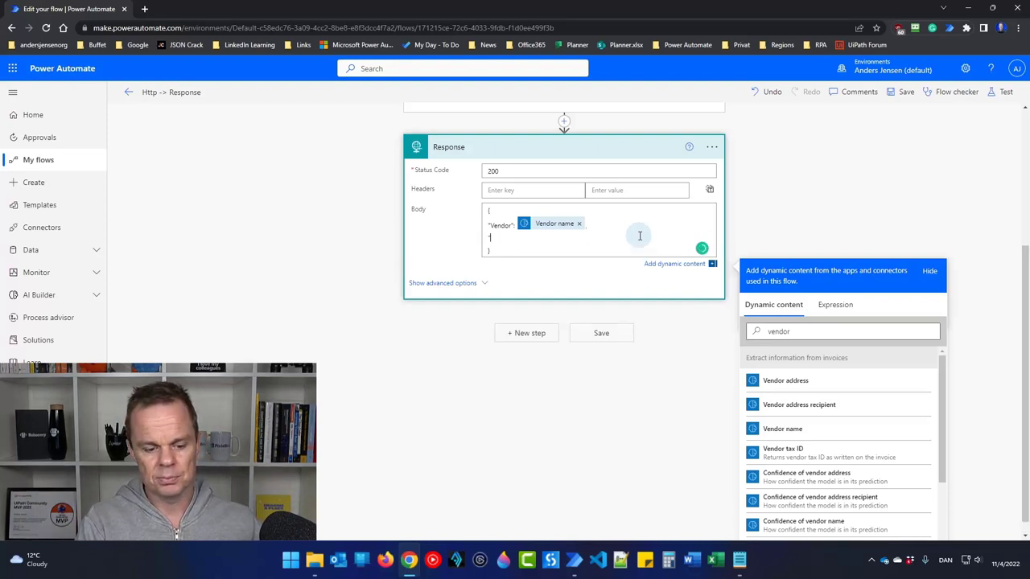
{"action": "type", "text": "\"Date\":"}
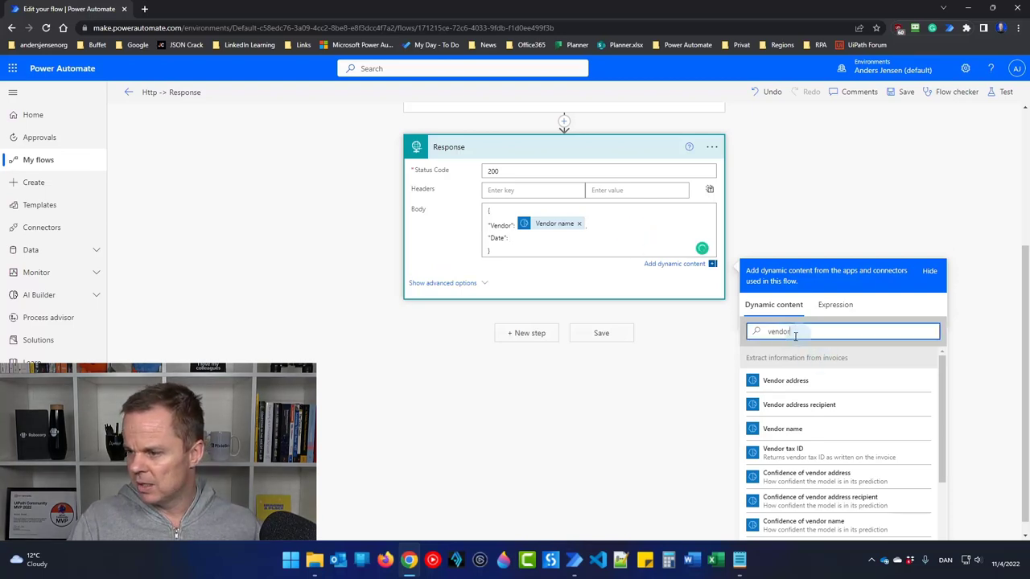
{"action": "double_click", "coordinate": [770, 332]}
{"action": "type", "text": "data"}
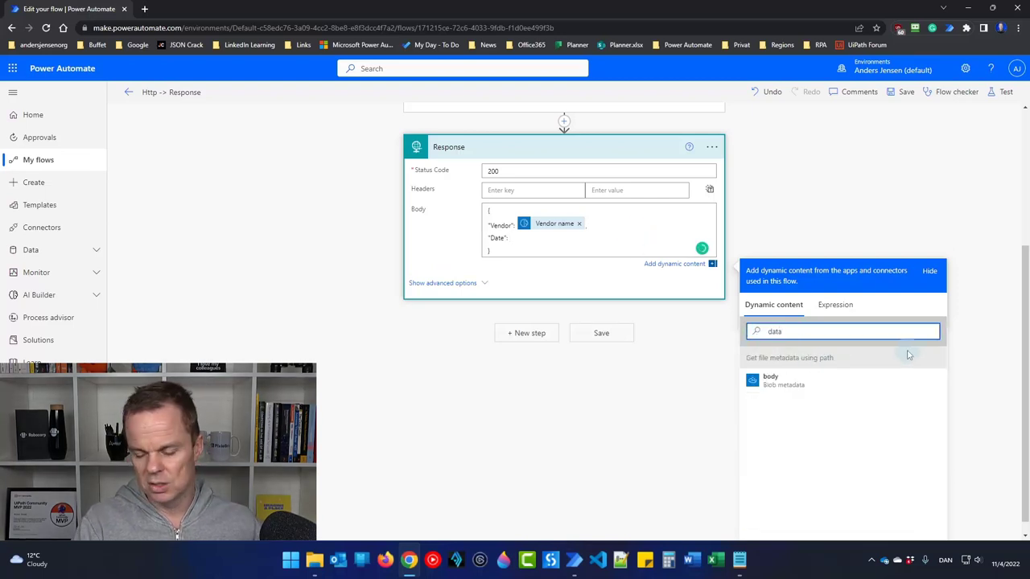
{"action": "key", "text": "BackSpace"}
{"action": "type", "text": "e"}
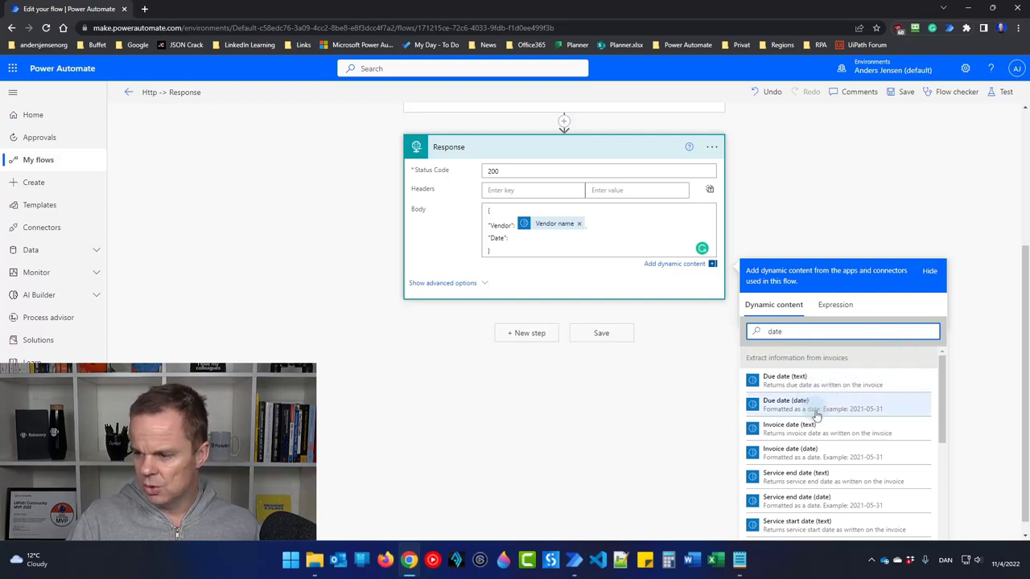
{"action": "left_click", "coordinate": [830, 432]}
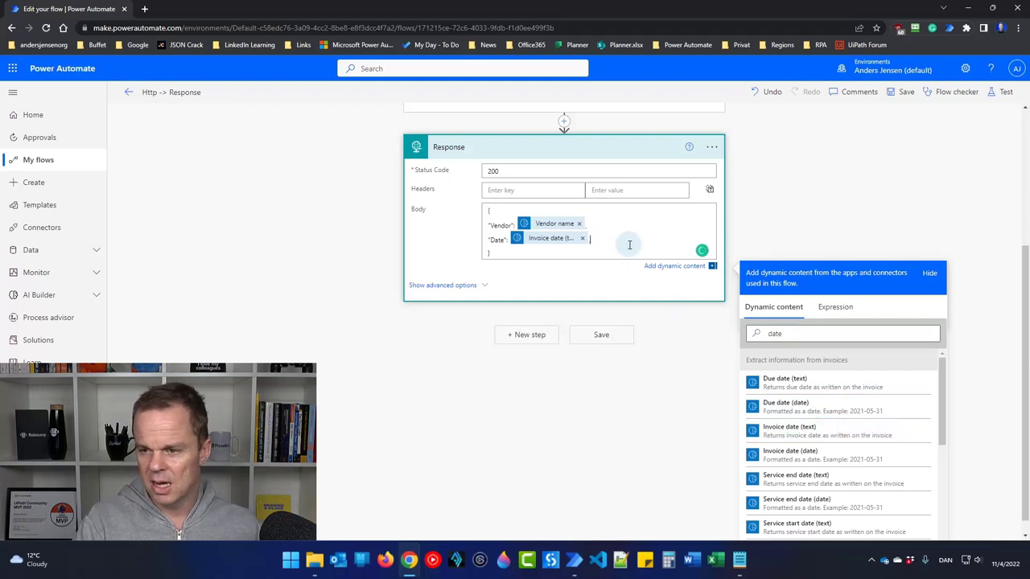
- Add a "Total Tax": key below Date in the Response body with the Total tax (text) output as its value
{"action": "key", "text": "Return"}
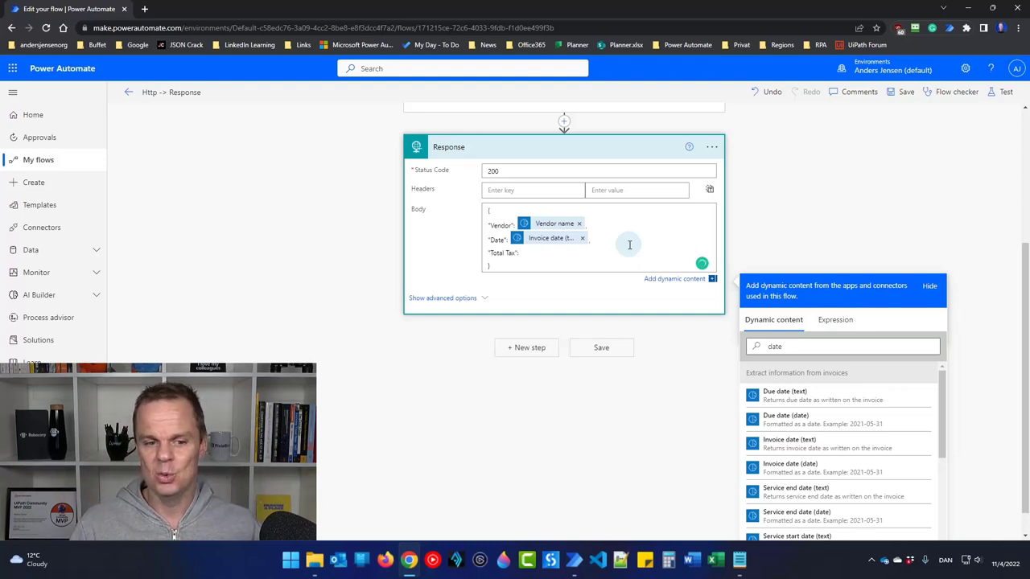
{"action": "left_click", "coordinate": [814, 343]}
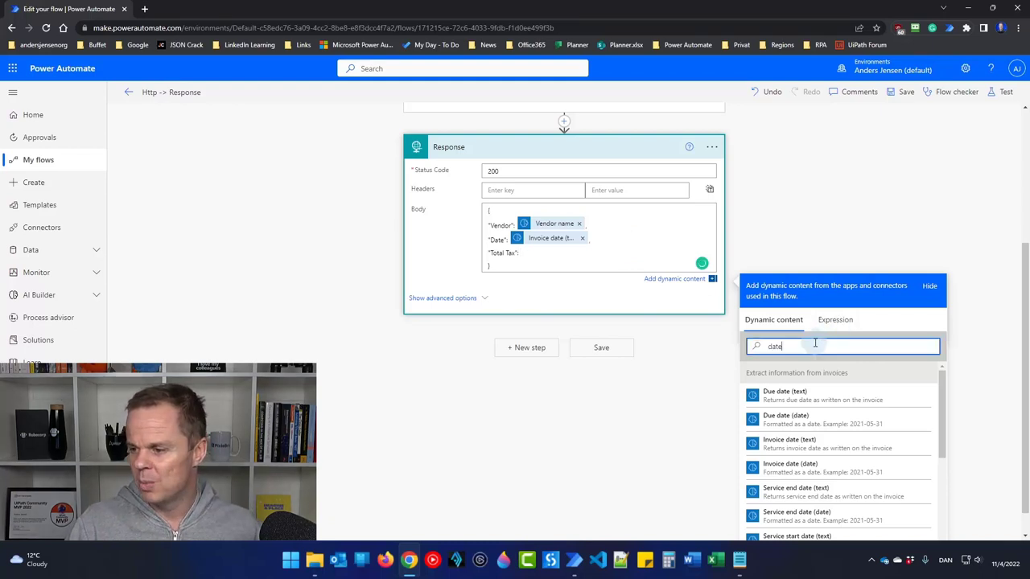
{"action": "key", "text": "BackSpace"}
{"action": "key", "text": "BackSpace"}
{"action": "key", "text": "BackSpace"}
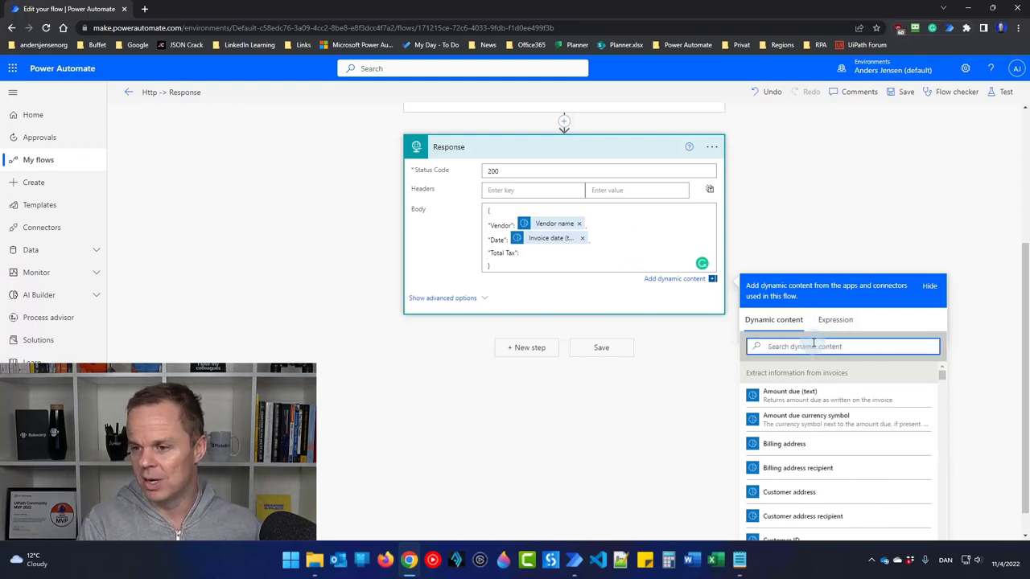
{"action": "type", "text": "to"}
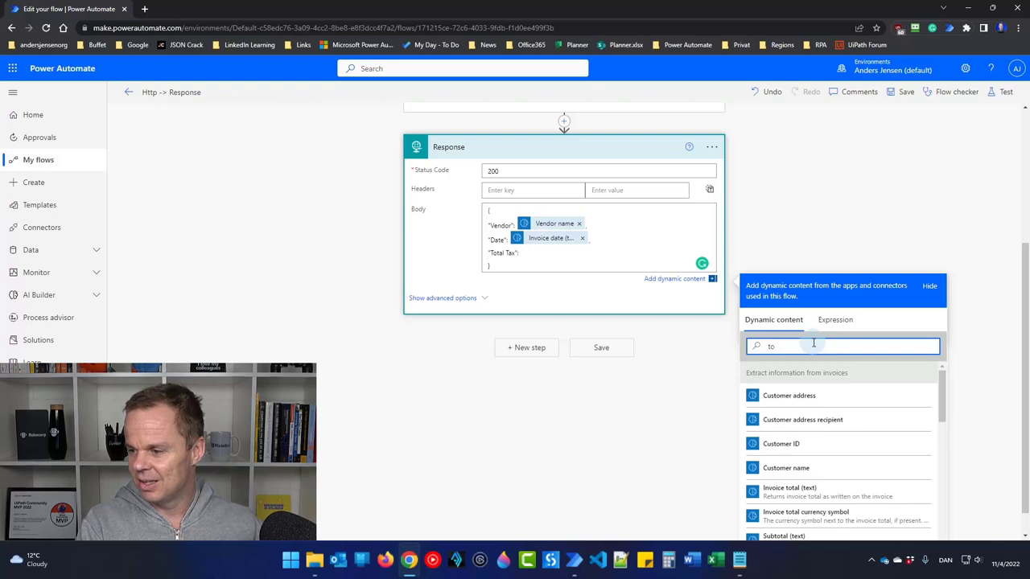
{"action": "key", "text": "BackSpace"}
{"action": "type", "text": "ax"}
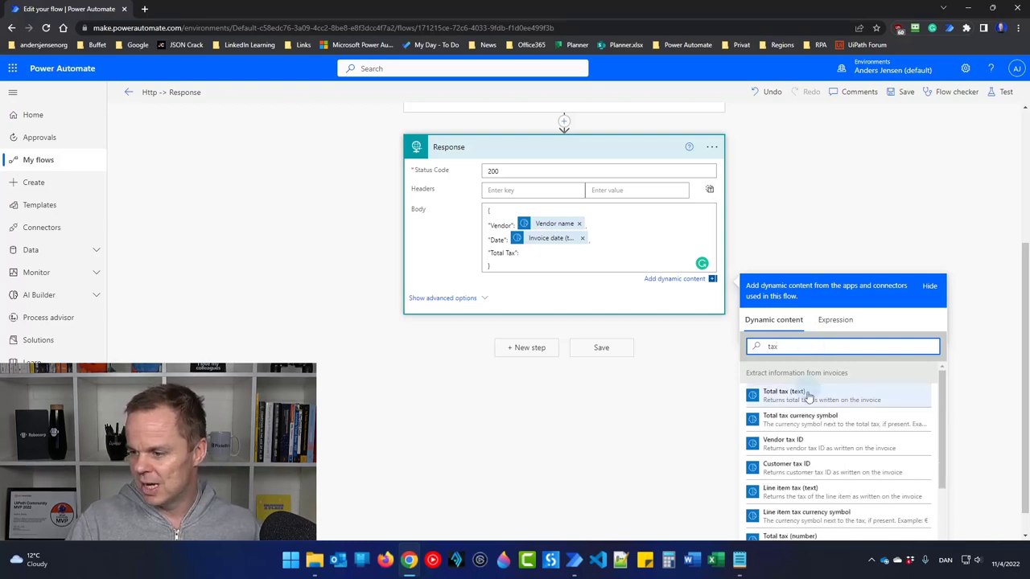
{"action": "left_click", "coordinate": [768, 395]}
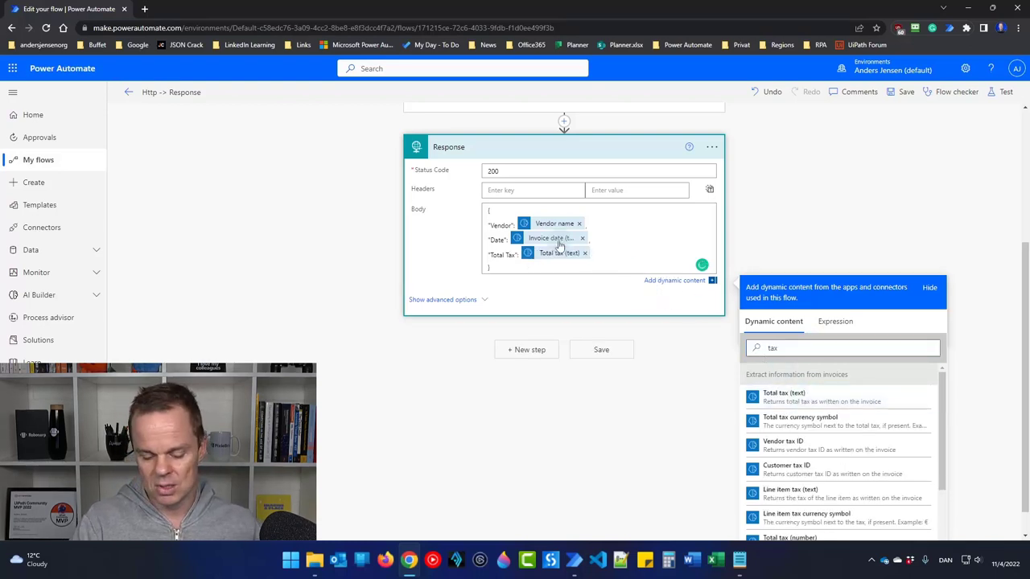
- Add a "Total": key with the Invoice total (text) output as the last entry of the Response body and save the cloud flow
{"action": "key", "text": "Return"}
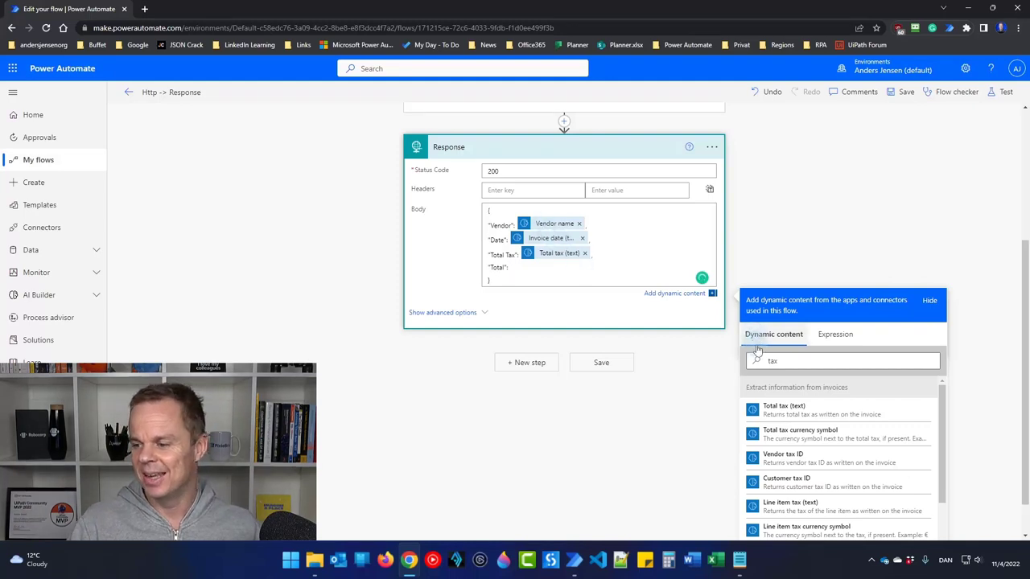
{"action": "left_click", "coordinate": [793, 359]}
{"action": "key", "text": "BackSpace"}
{"action": "key", "text": "BackSpace"}
{"action": "key", "text": "BackSpace"}
{"action": "type", "text": "total"}
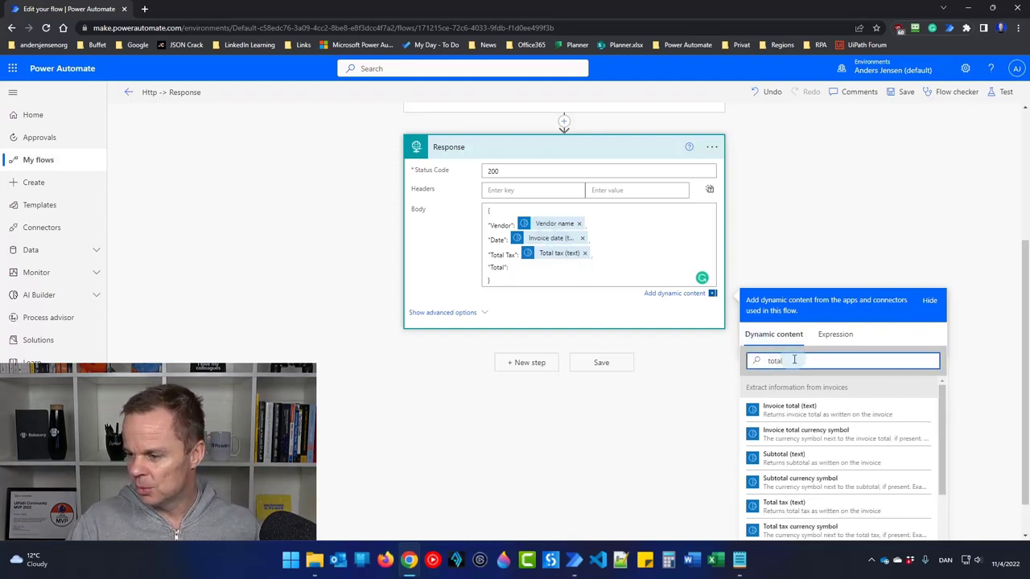
{"action": "left_click", "coordinate": [805, 409]}
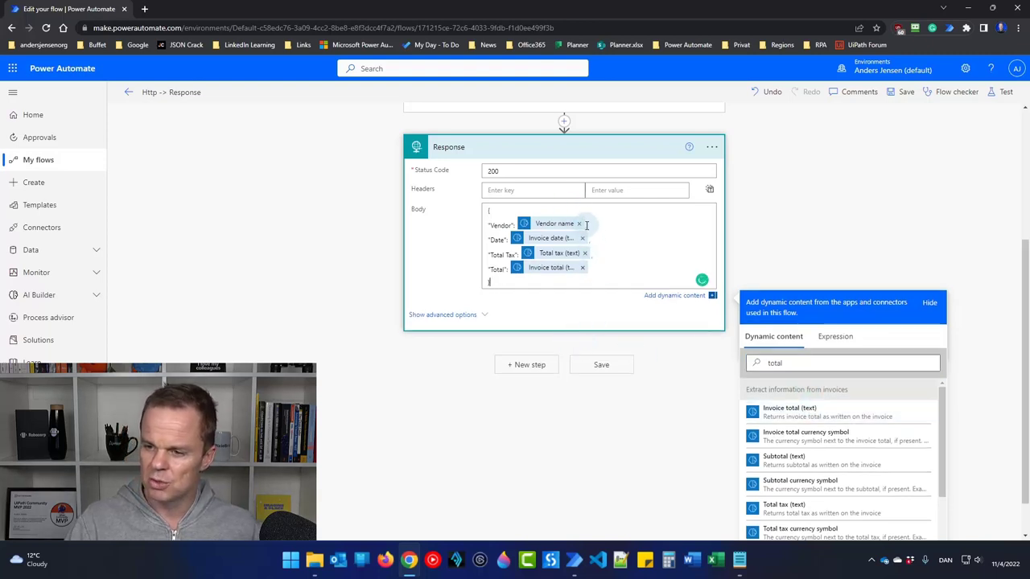
{"action": "left_click", "coordinate": [588, 366]}
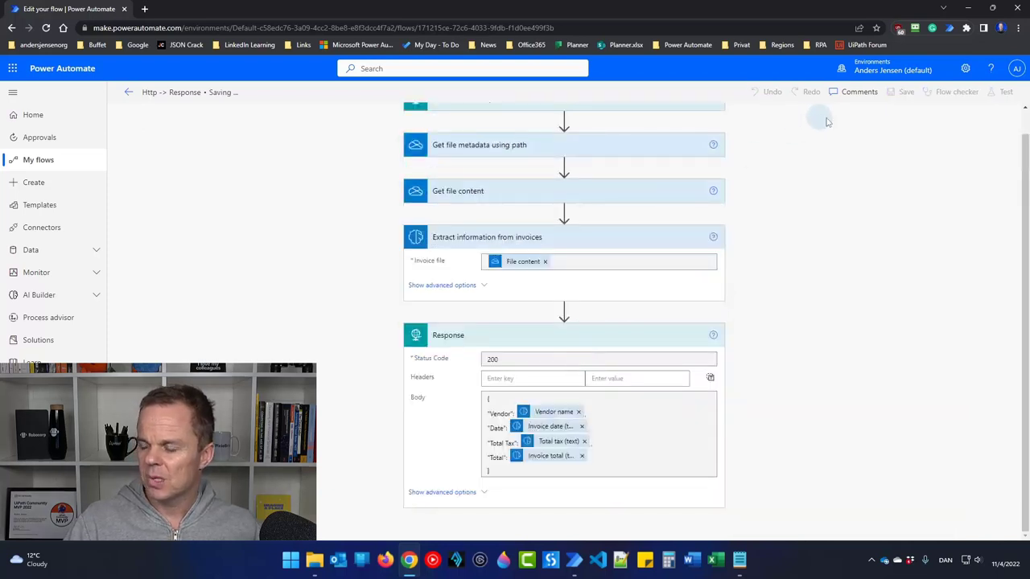
{"action": "left_click", "coordinate": [901, 92]}
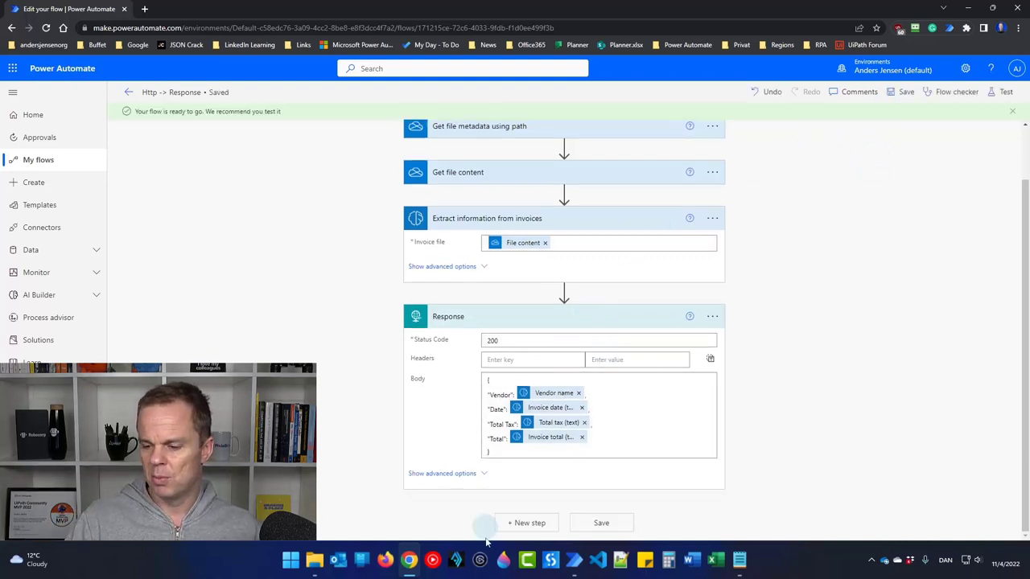
- Switch to the AIBuilder desktop flow in Power Automate Desktop and insert a Set variable action for Result before Get files in folder
{"action": "mouse_move", "coordinate": [574, 561]}
{"action": "left_click", "coordinate": [599, 510]}
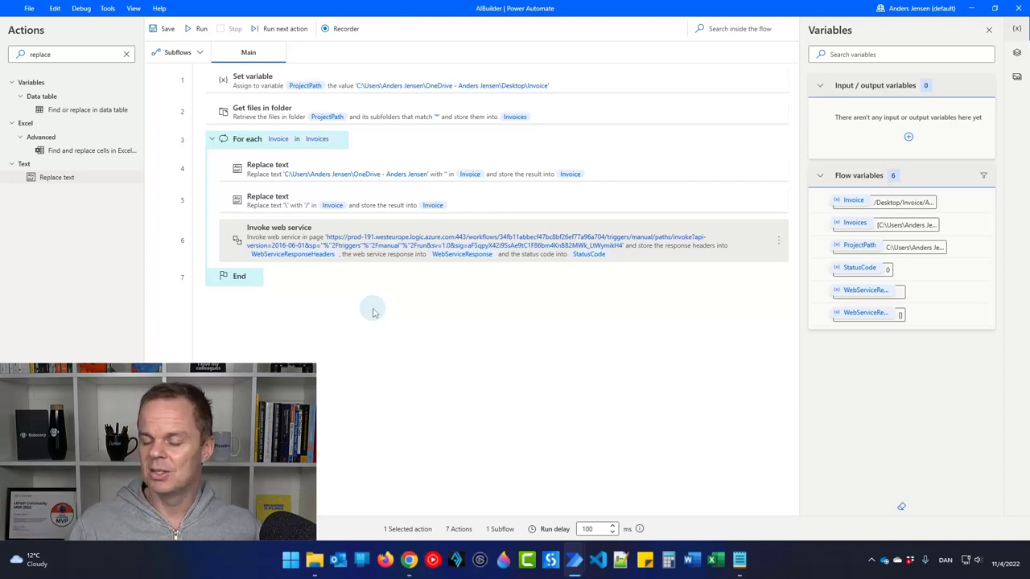
{"action": "left_click", "coordinate": [126, 54]}
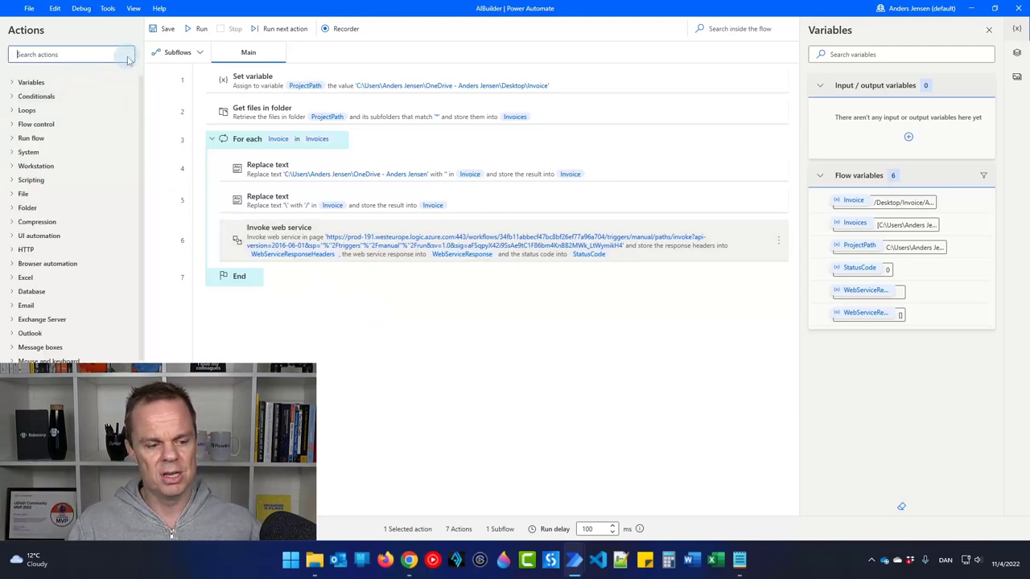
{"action": "type", "text": "iet var"}
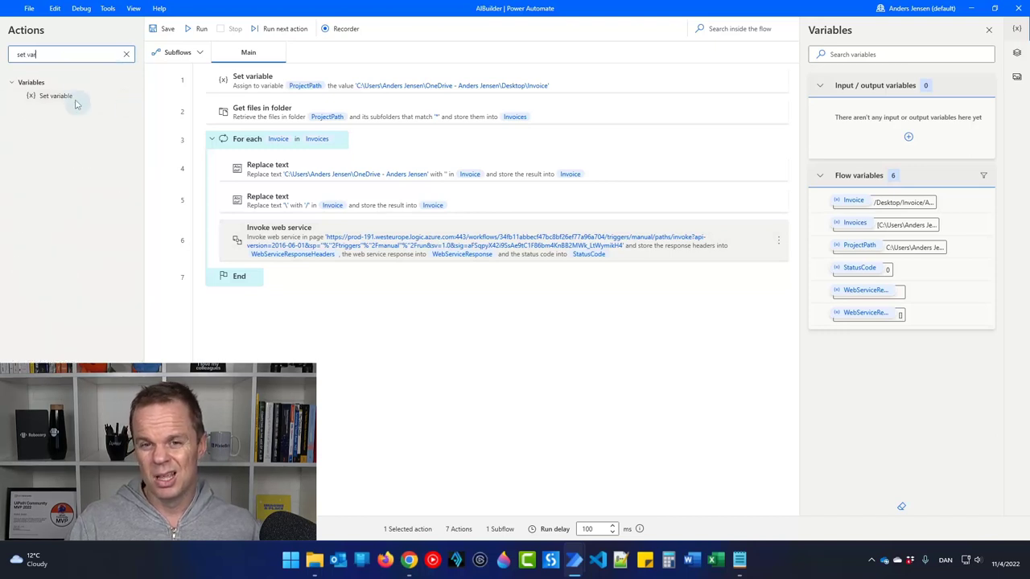
{"action": "left_click_drag", "start_coordinate": [80, 98], "coordinate": [112, 93]}
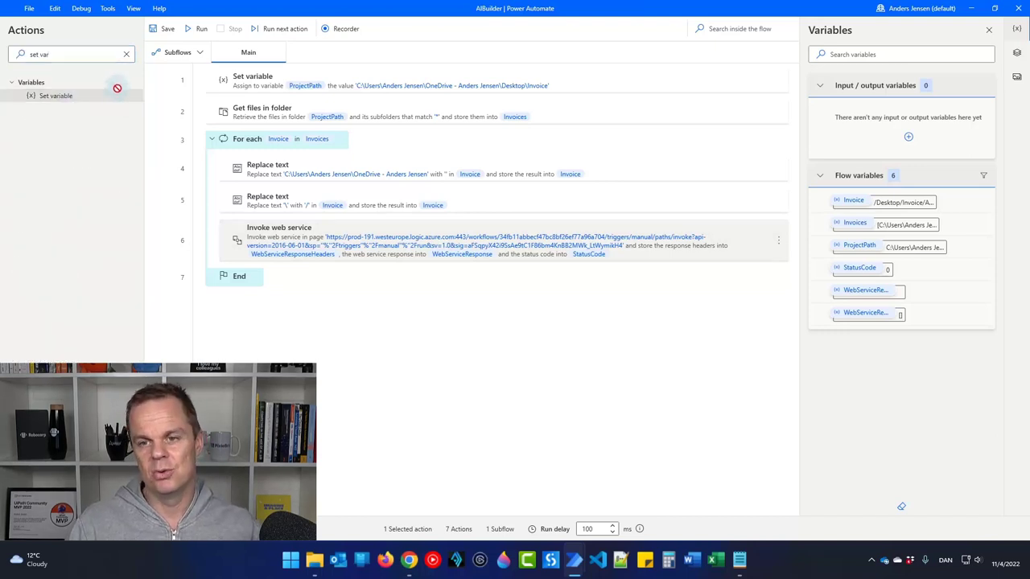
{"action": "left_click_drag", "start_coordinate": [117, 89], "coordinate": [253, 102]}
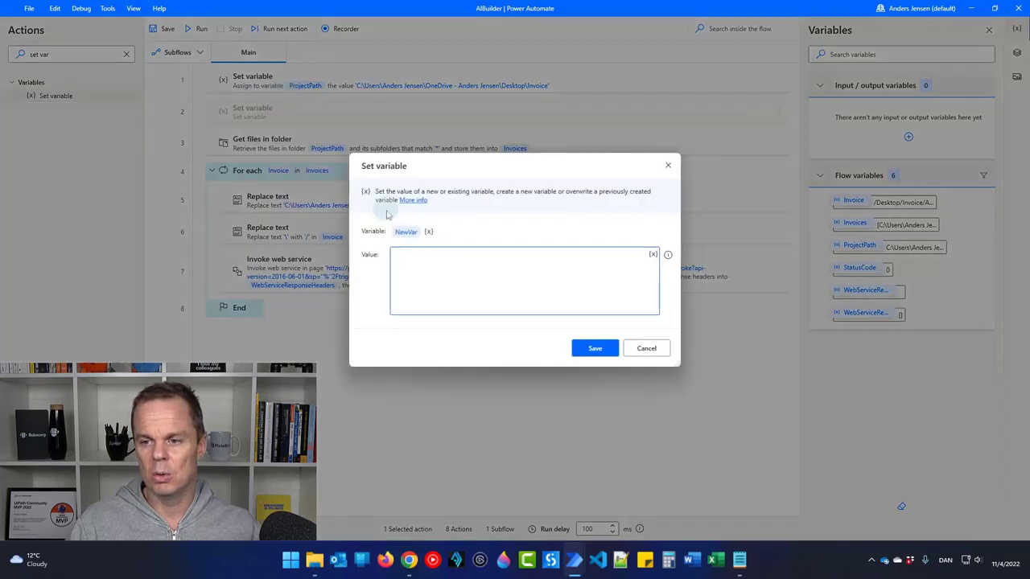
{"action": "left_click", "coordinate": [407, 232]}
{"action": "type", "text": "Result"}
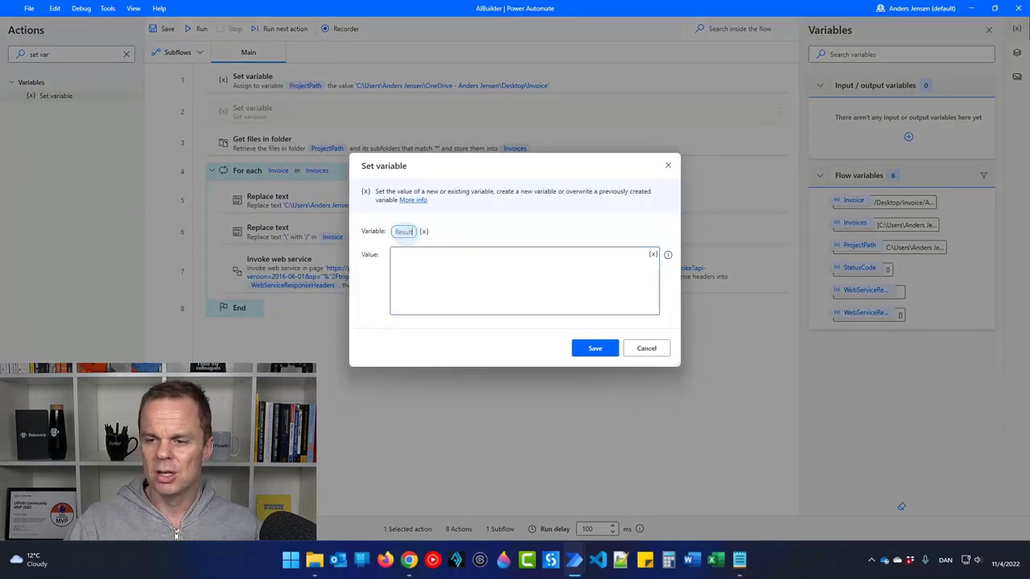
{"action": "key", "text": "Tab"}
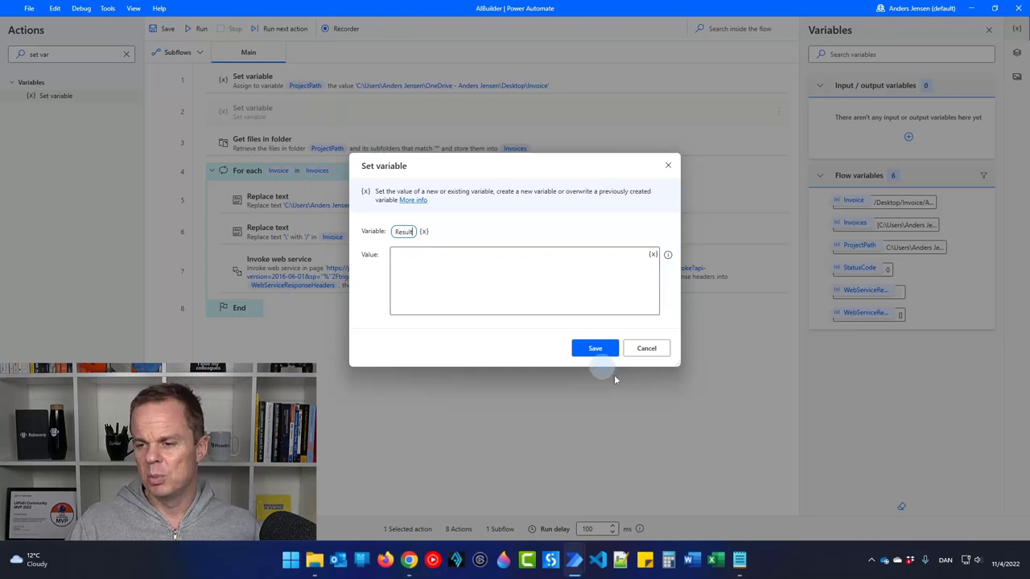
{"action": "left_click", "coordinate": [593, 348]}
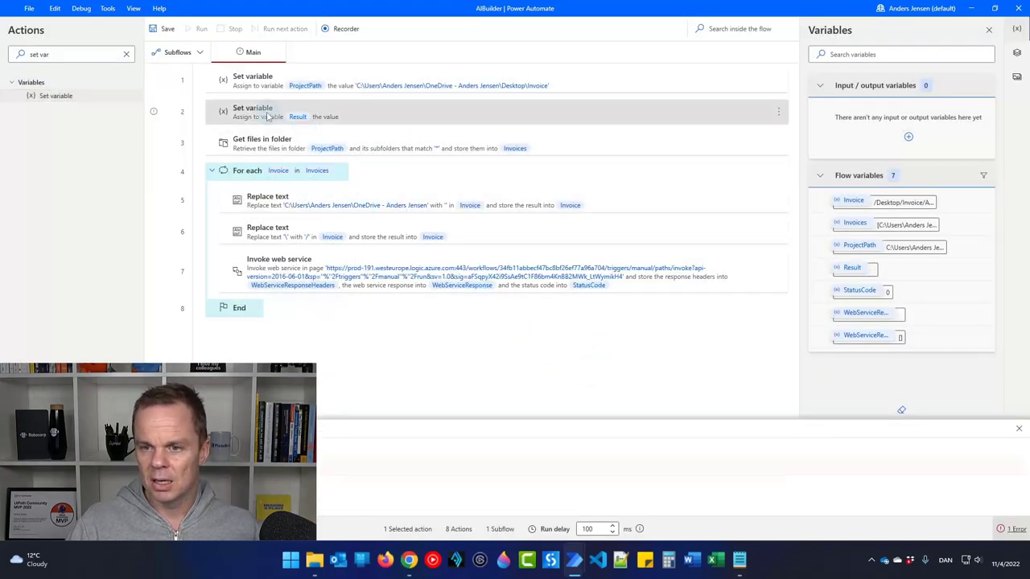
- Set the value of the Result variable to the empty-text expression %''%
{"action": "double_click", "coordinate": [265, 112]}
{"action": "left_click", "coordinate": [448, 285]}
{"action": "type", "text": "%%"}
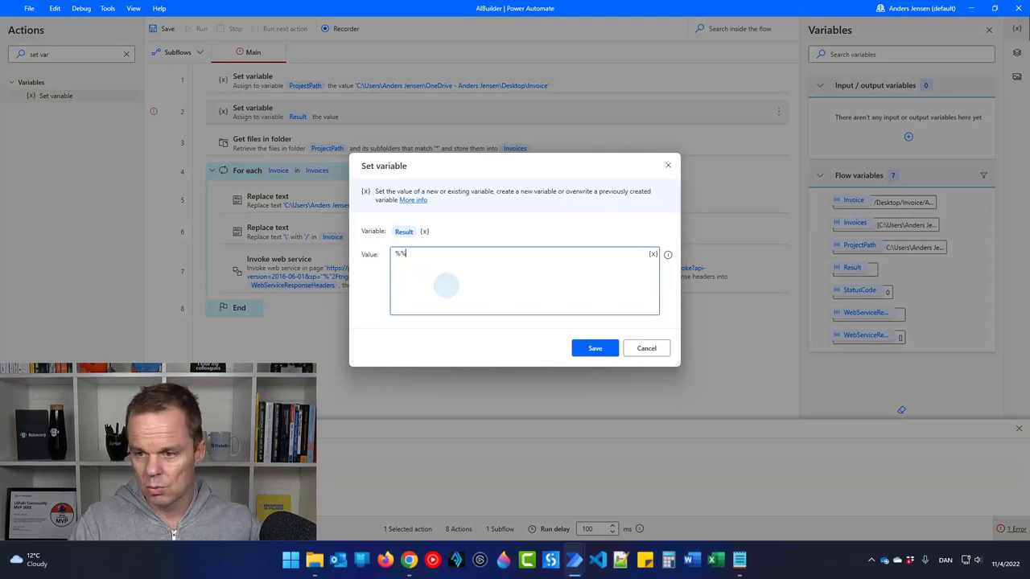
{"action": "key", "text": "Left"}
{"action": "type", "text": "''"}
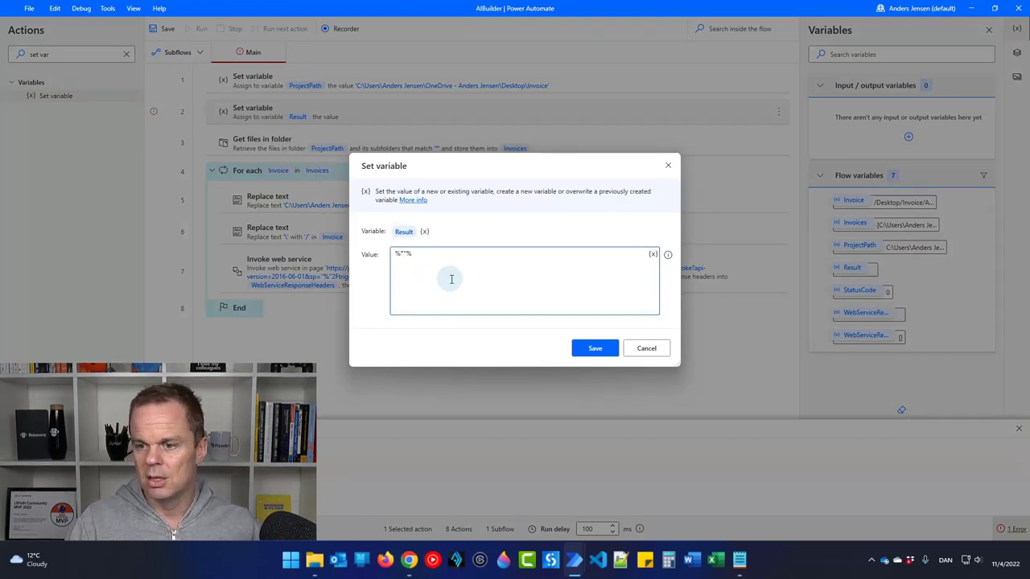
{"action": "left_click", "coordinate": [596, 348]}
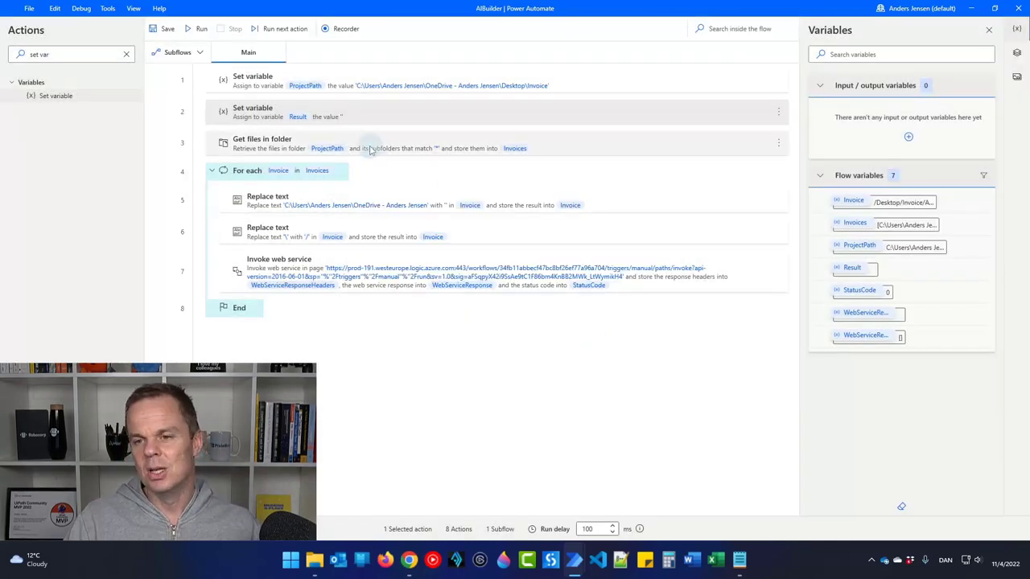
{"action": "double_click", "coordinate": [369, 117]}
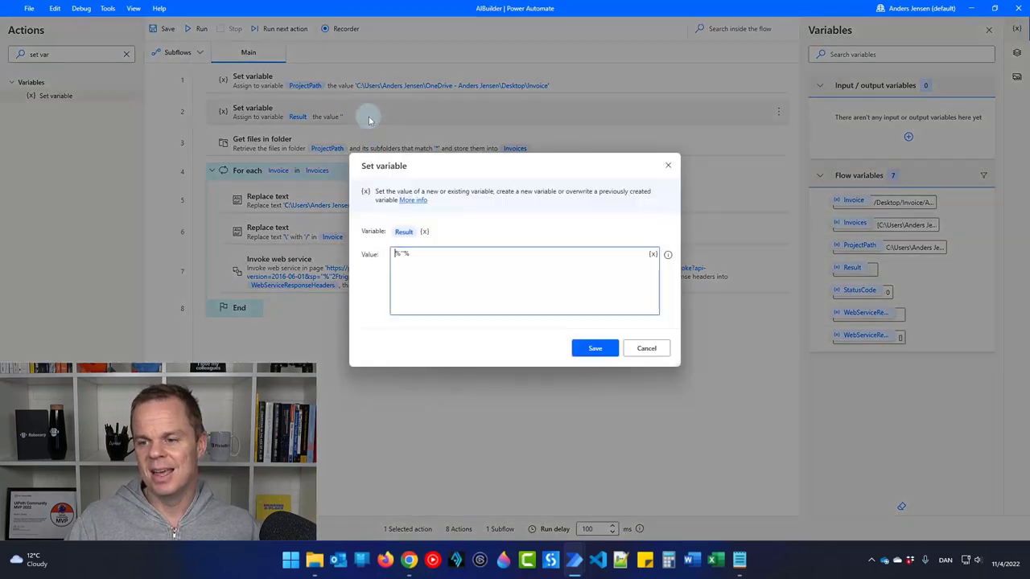
{"action": "left_click", "coordinate": [647, 349]}
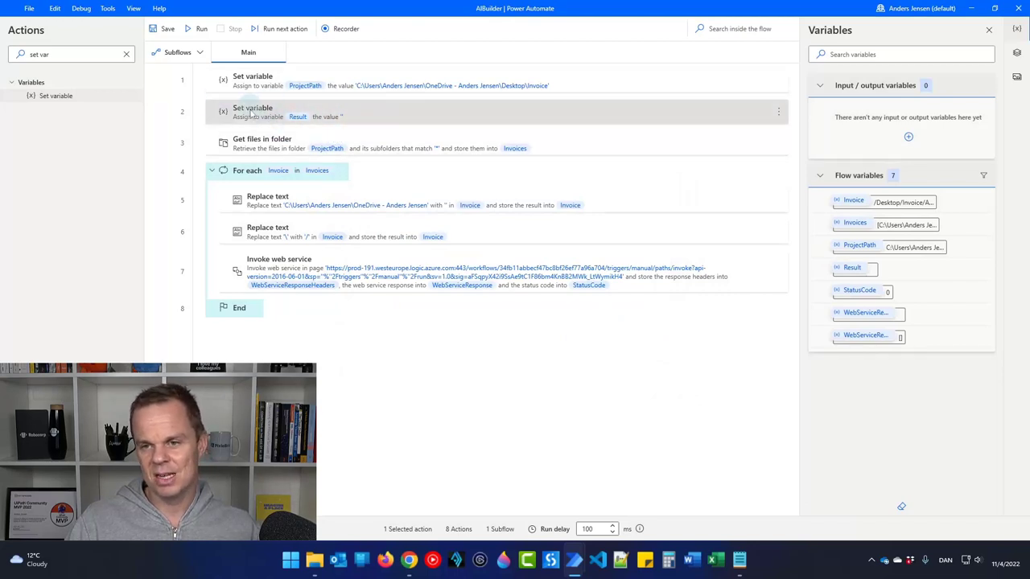
- Insert an Append line to text action after Invoke web service, inside the For each loop
{"action": "left_click", "coordinate": [127, 55]}
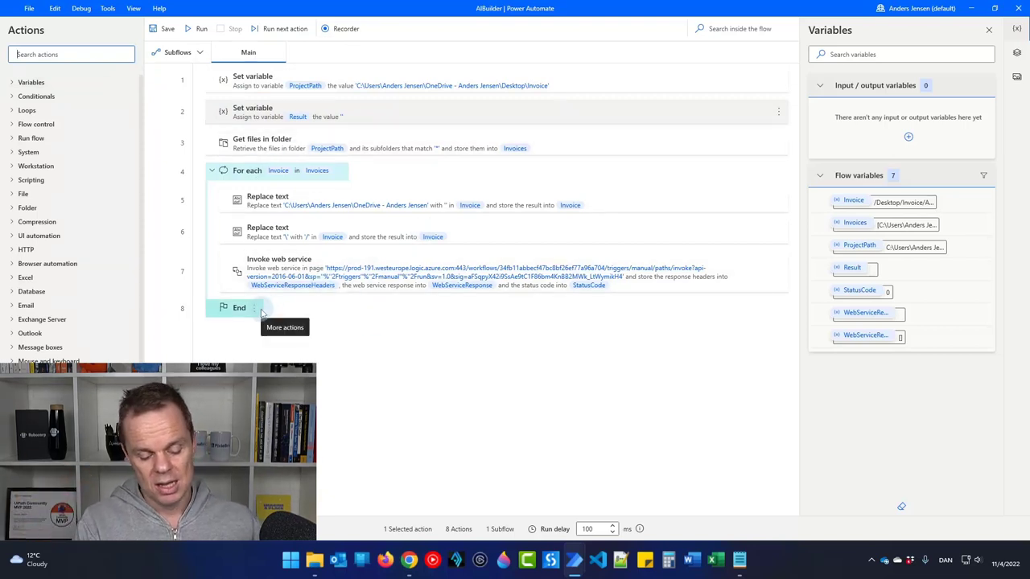
{"action": "type", "text": "append"}
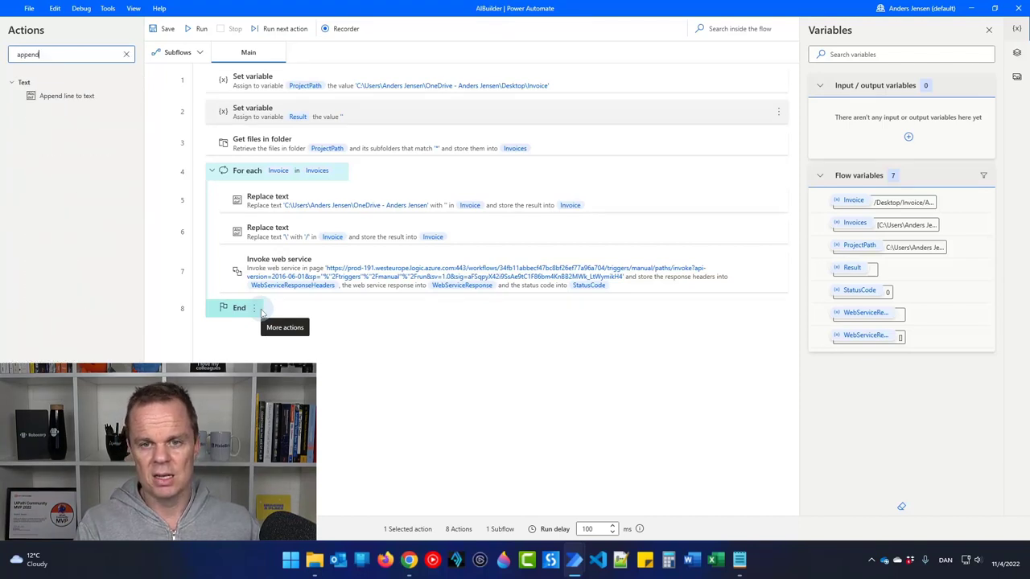
{"action": "left_click_drag", "start_coordinate": [79, 101], "coordinate": [278, 306]}
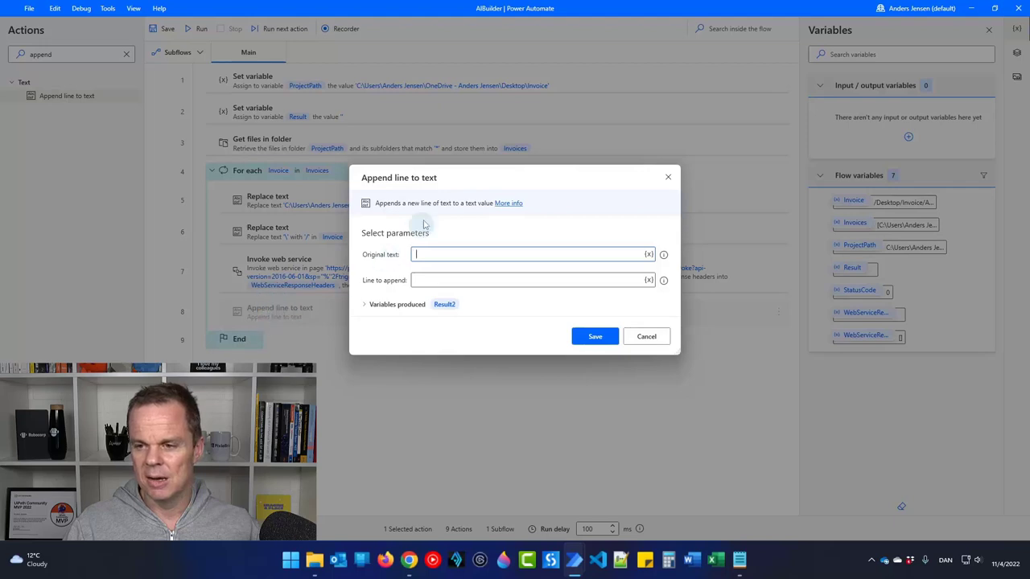
{"action": "left_click_drag", "start_coordinate": [459, 175], "coordinate": [512, 213]}
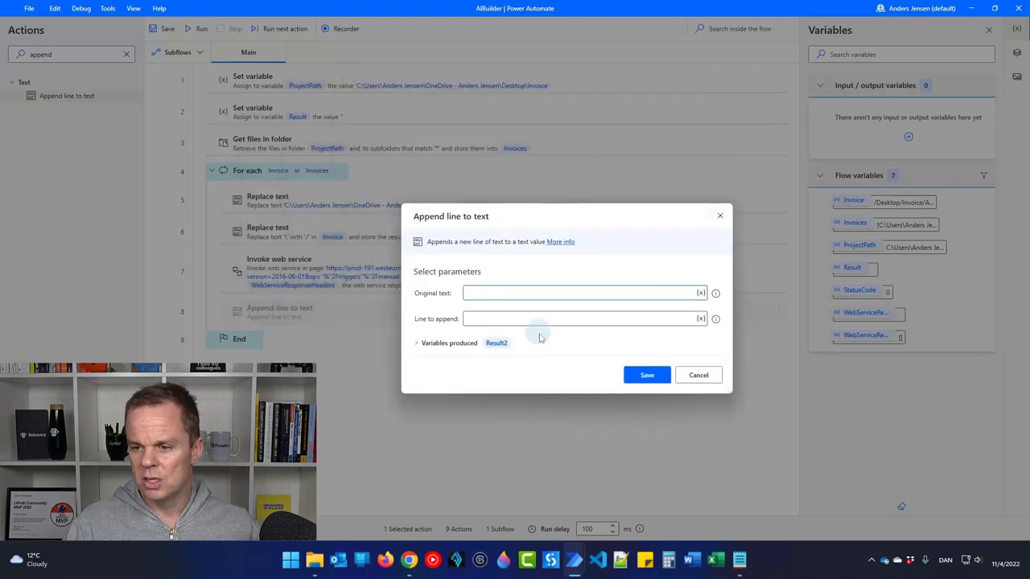
- Set the action's original text to the Result variable and its line to append to the WebServiceResponse variable
{"action": "left_click", "coordinate": [701, 292]}
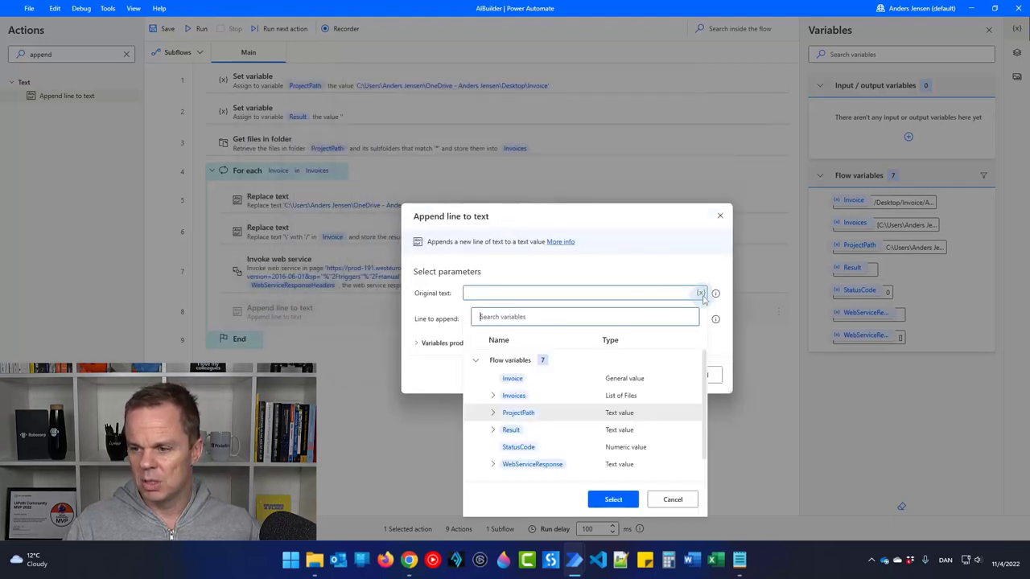
{"action": "double_click", "coordinate": [511, 429]}
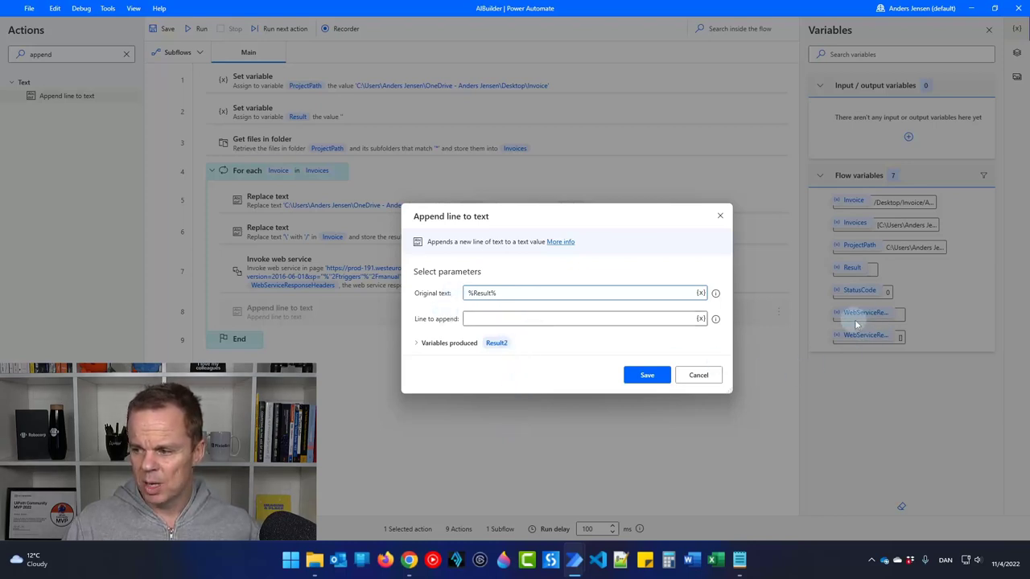
{"action": "left_click", "coordinate": [701, 318]}
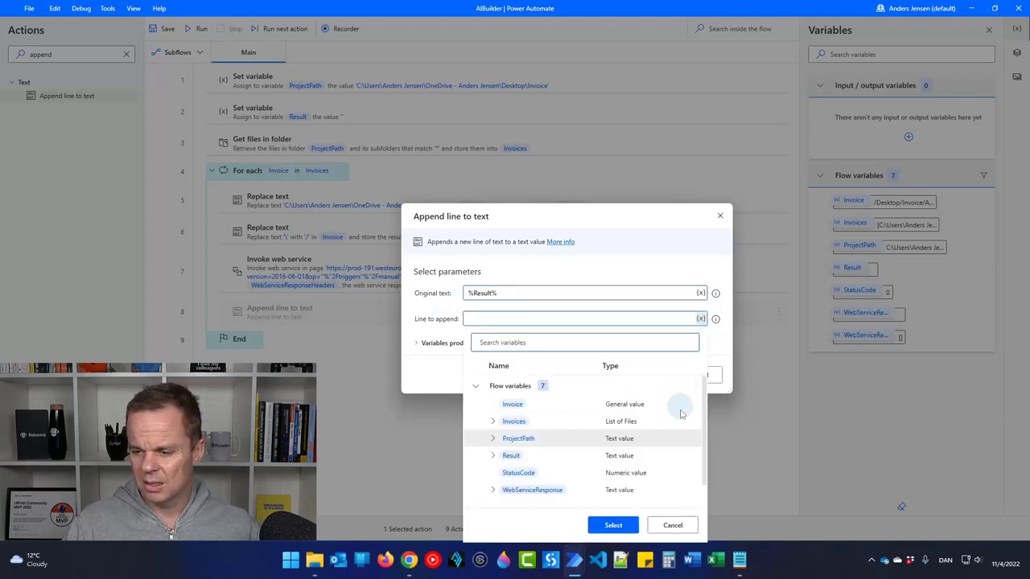
{"action": "scroll", "coordinate": [603, 455], "scroll_direction": "down", "scroll_amount": 1}
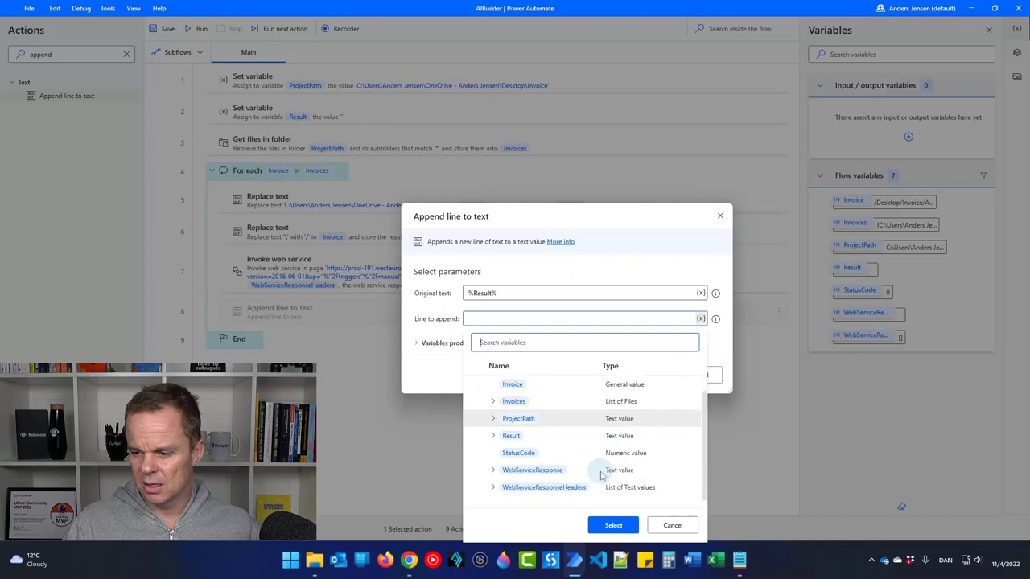
{"action": "double_click", "coordinate": [538, 470]}
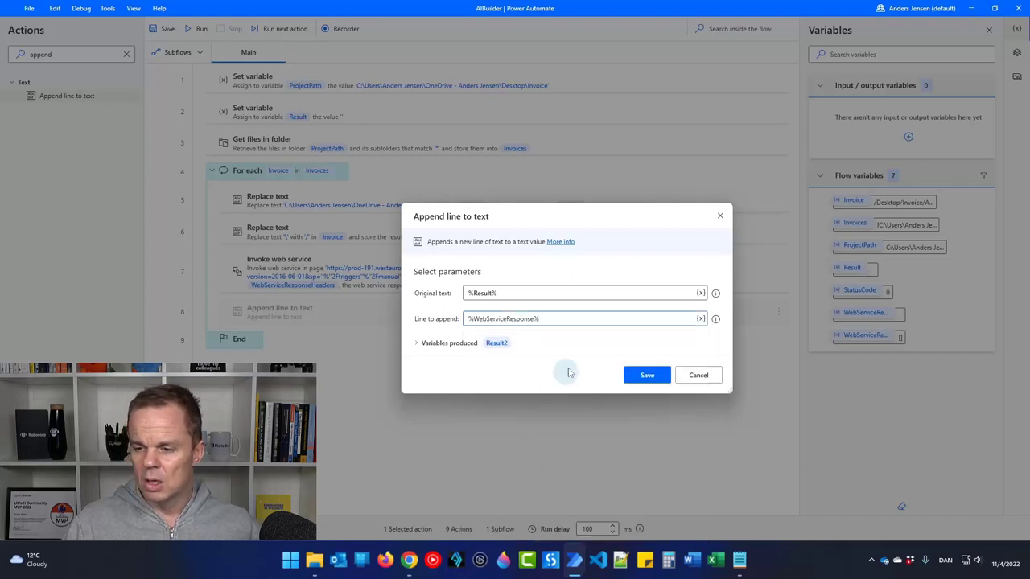
- Store the appended text in the existing Result variable and save the Append line to text action
{"action": "left_click", "coordinate": [496, 344]}
{"action": "left_click", "coordinate": [512, 329]}
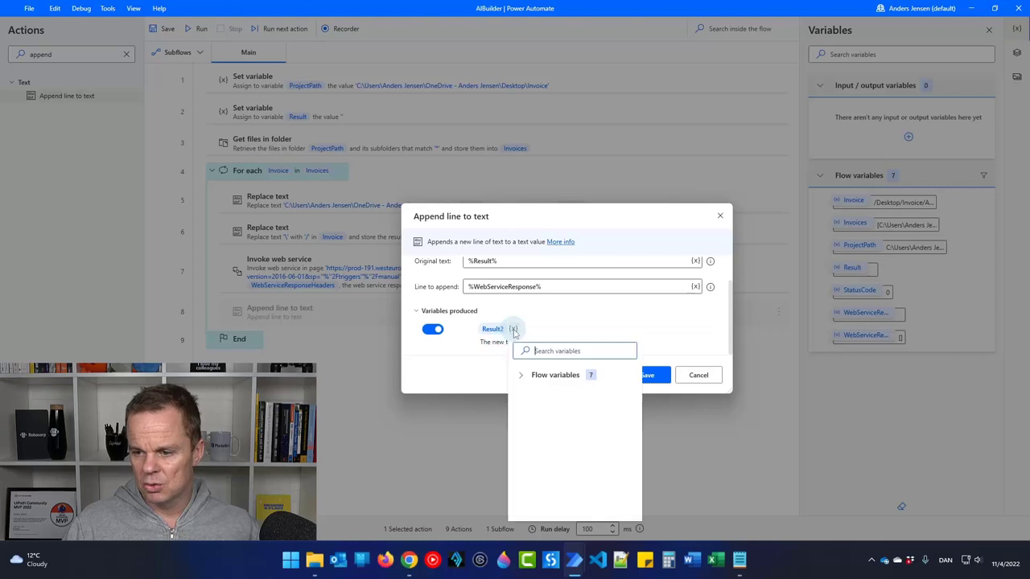
{"action": "left_click", "coordinate": [547, 452]}
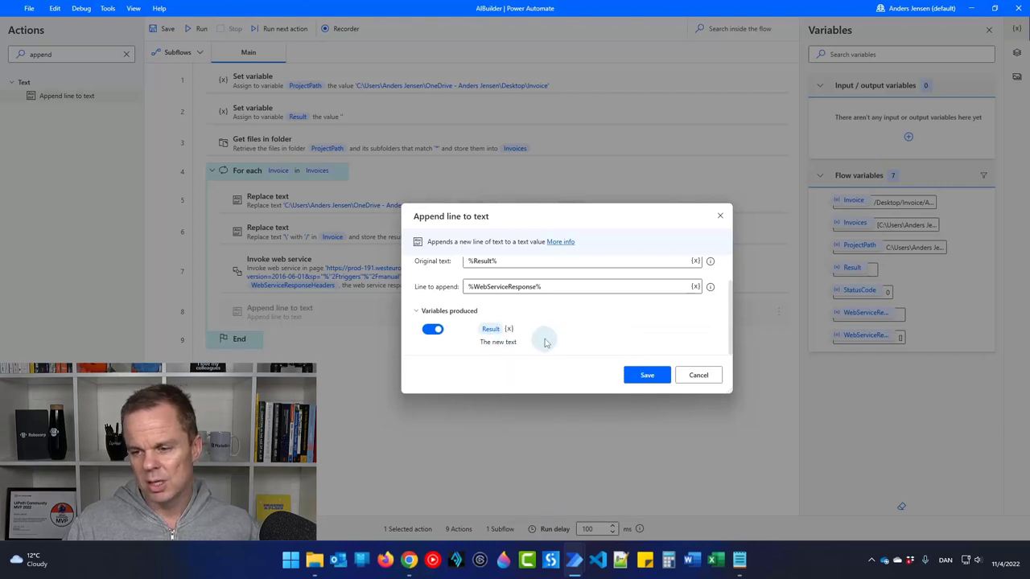
{"action": "scroll", "coordinate": [552, 337], "scroll_direction": "up", "scroll_amount": 2}
{"action": "left_click", "coordinate": [635, 376]}
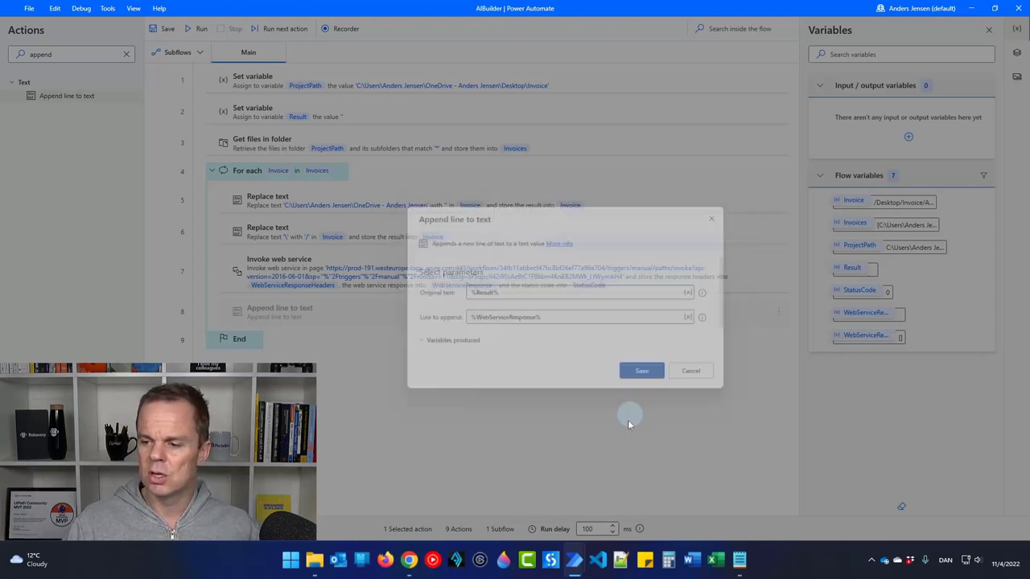
- Run the desktop flow and examine the full value of the Result variable in an enlarged viewer
{"action": "left_click", "coordinate": [197, 29]}
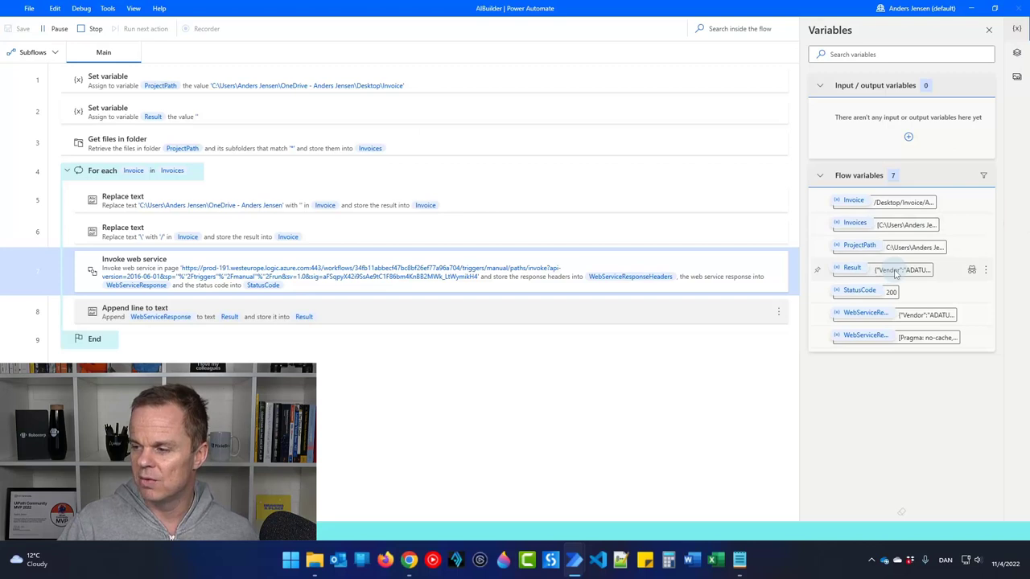
{"action": "mouse_move", "coordinate": [905, 273]}
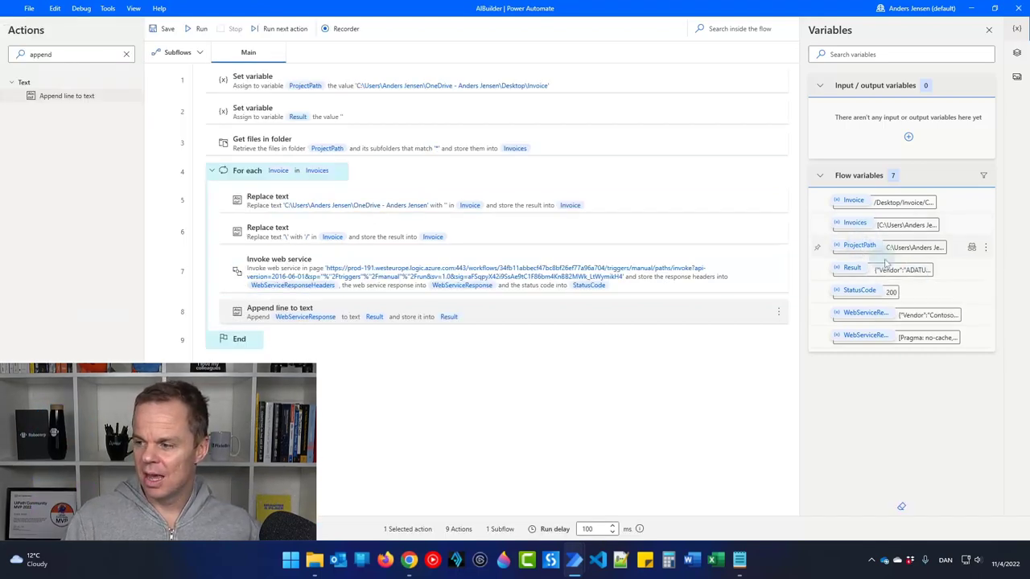
{"action": "double_click", "coordinate": [886, 270]}
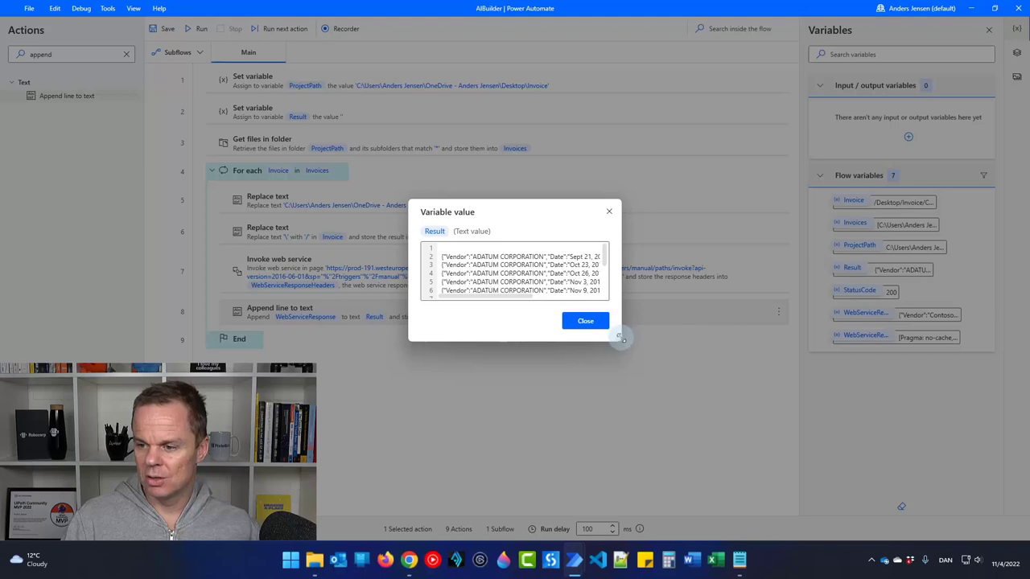
{"action": "left_click_drag", "start_coordinate": [619, 339], "coordinate": [770, 428]}
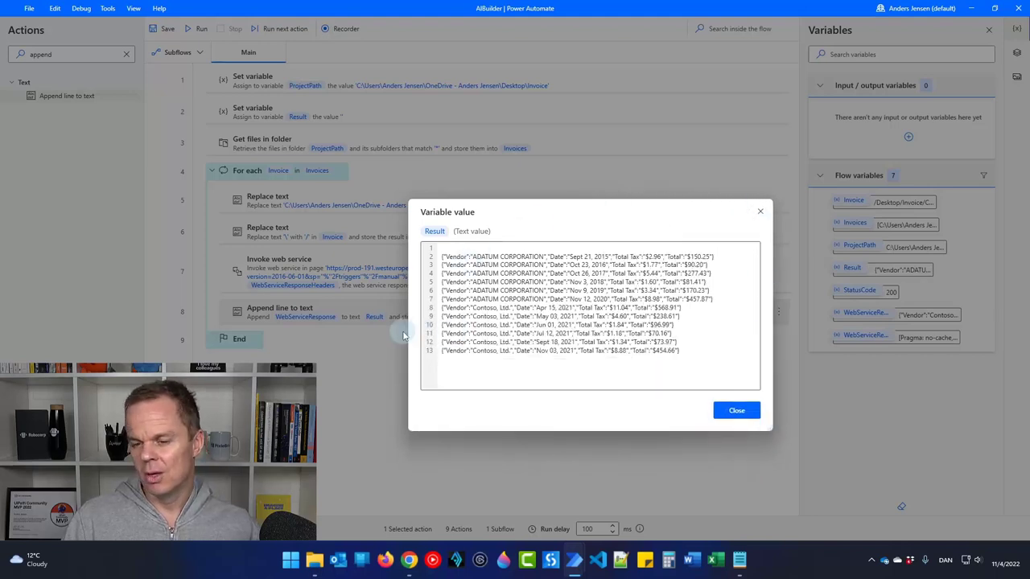
{"action": "left_click_drag", "start_coordinate": [595, 210], "coordinate": [644, 201]}
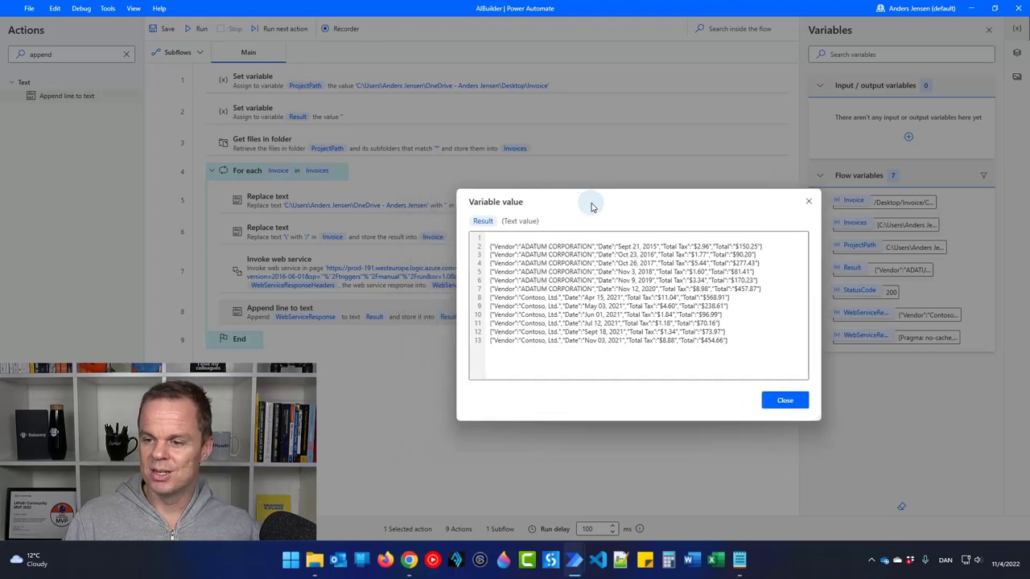